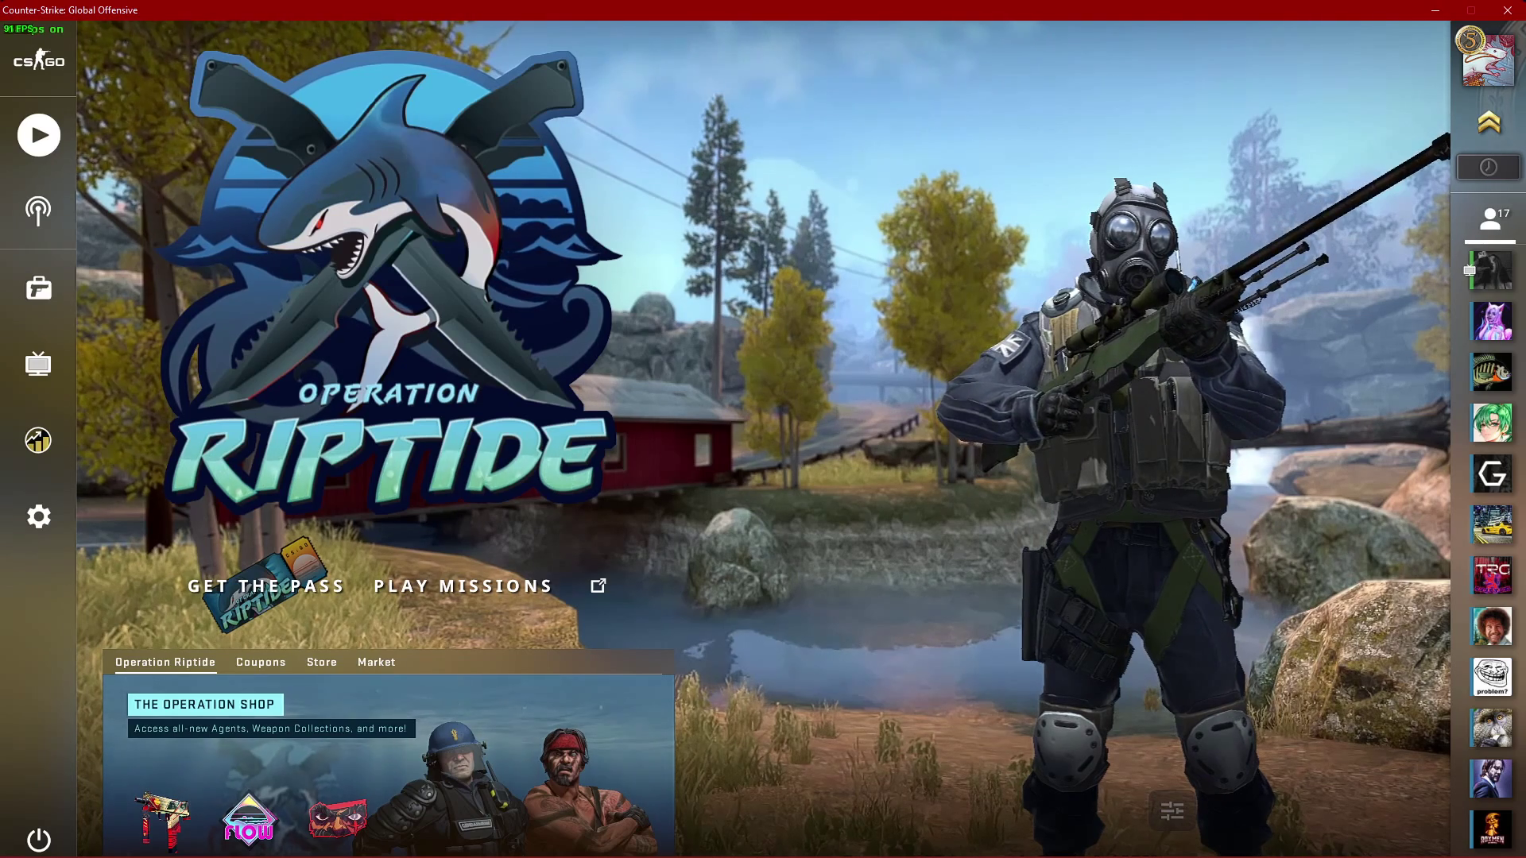
# - Open Game Settings on the Video tab, showing 1920x1080 resolution in windowed mode
pyautogui.click(39, 518)
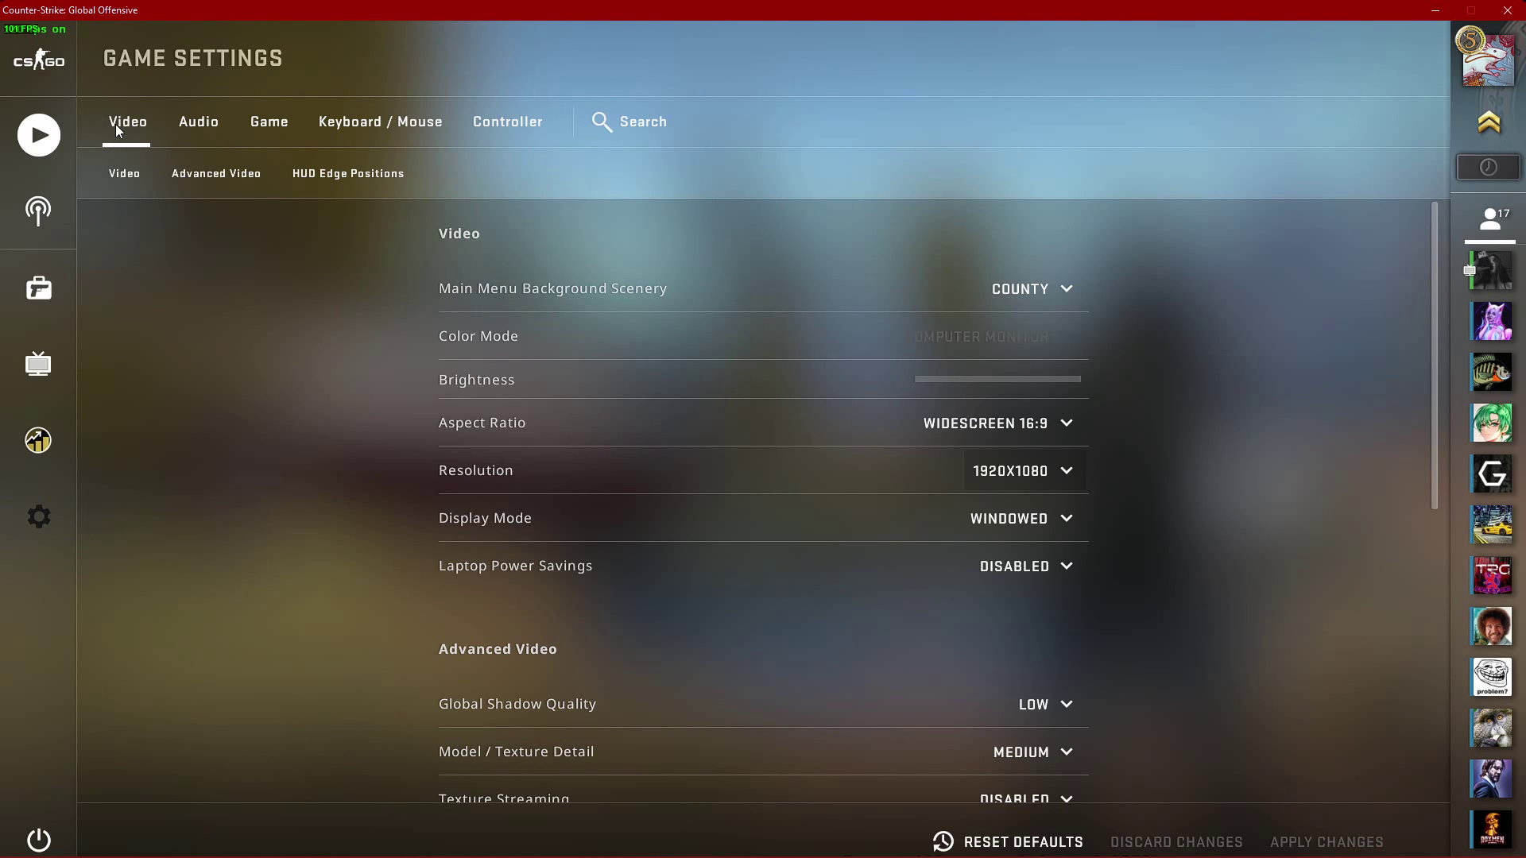
pyautogui.click(114, 174)
pyautogui.click(1063, 474)
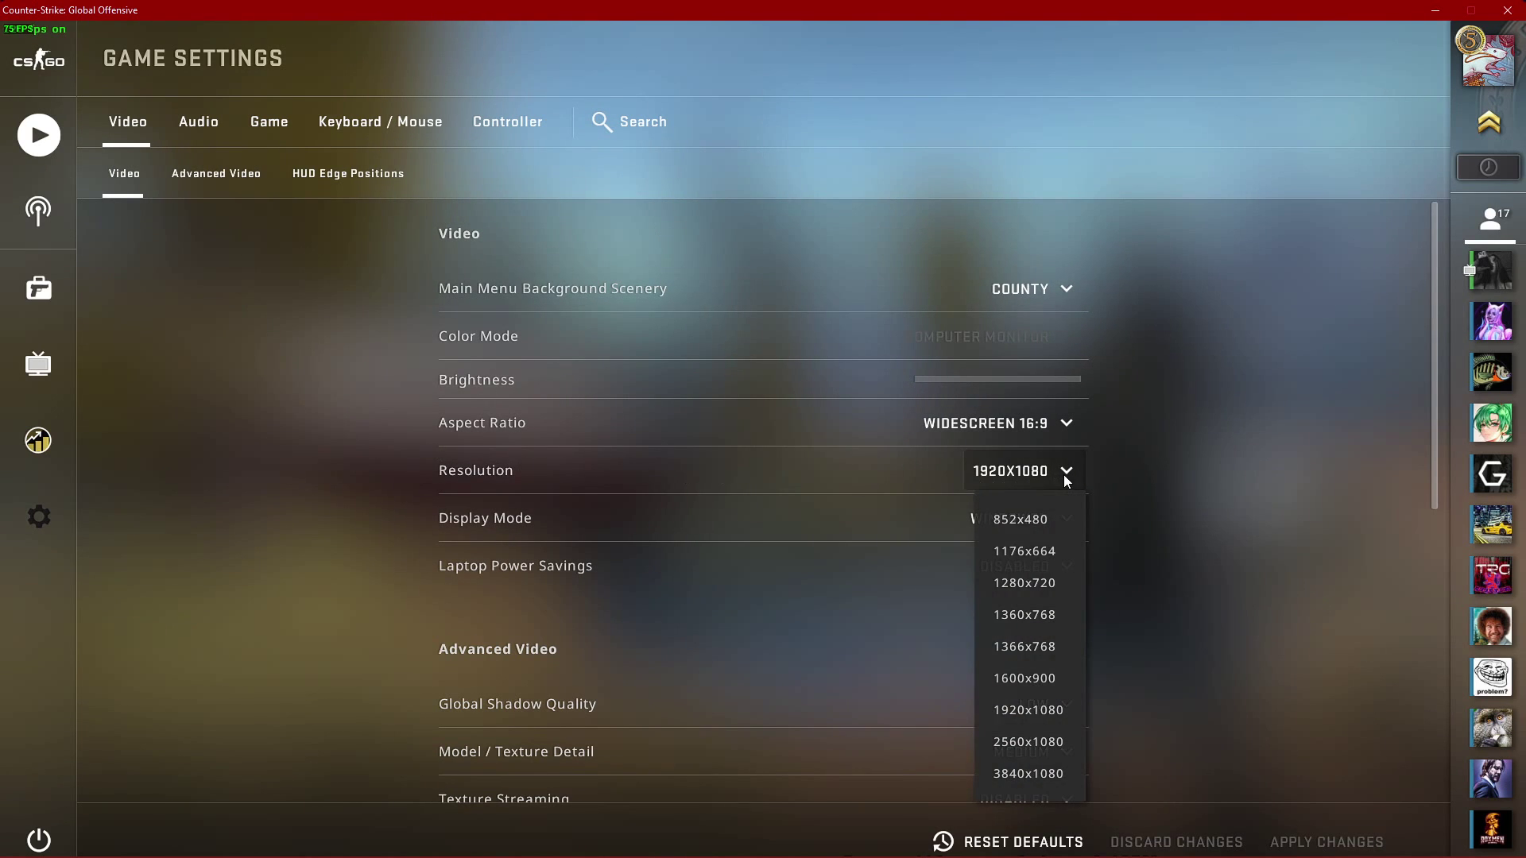
pyautogui.click(1066, 427)
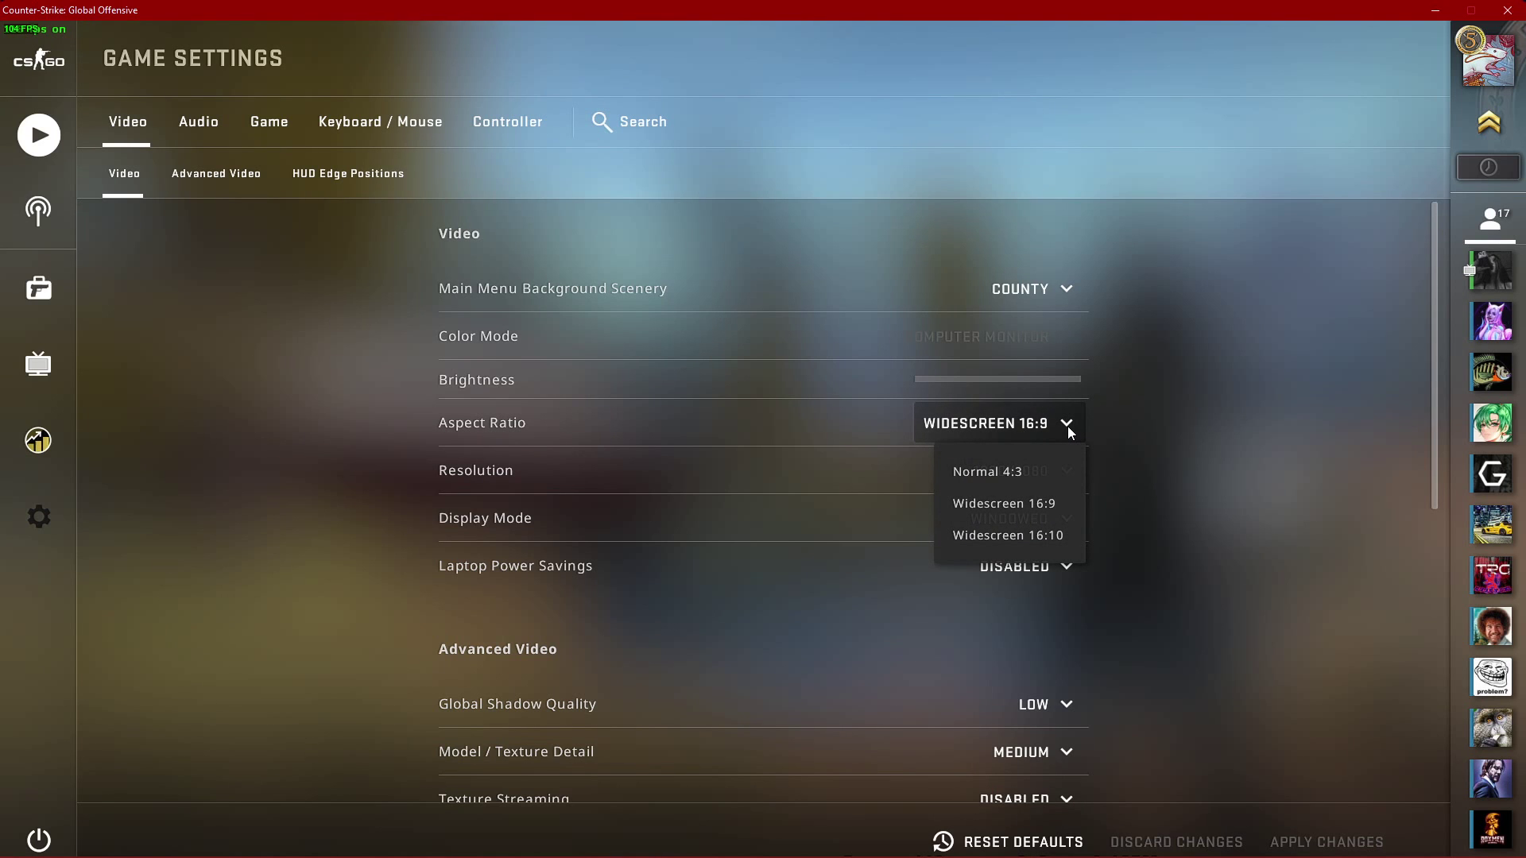
pyautogui.click(1125, 426)
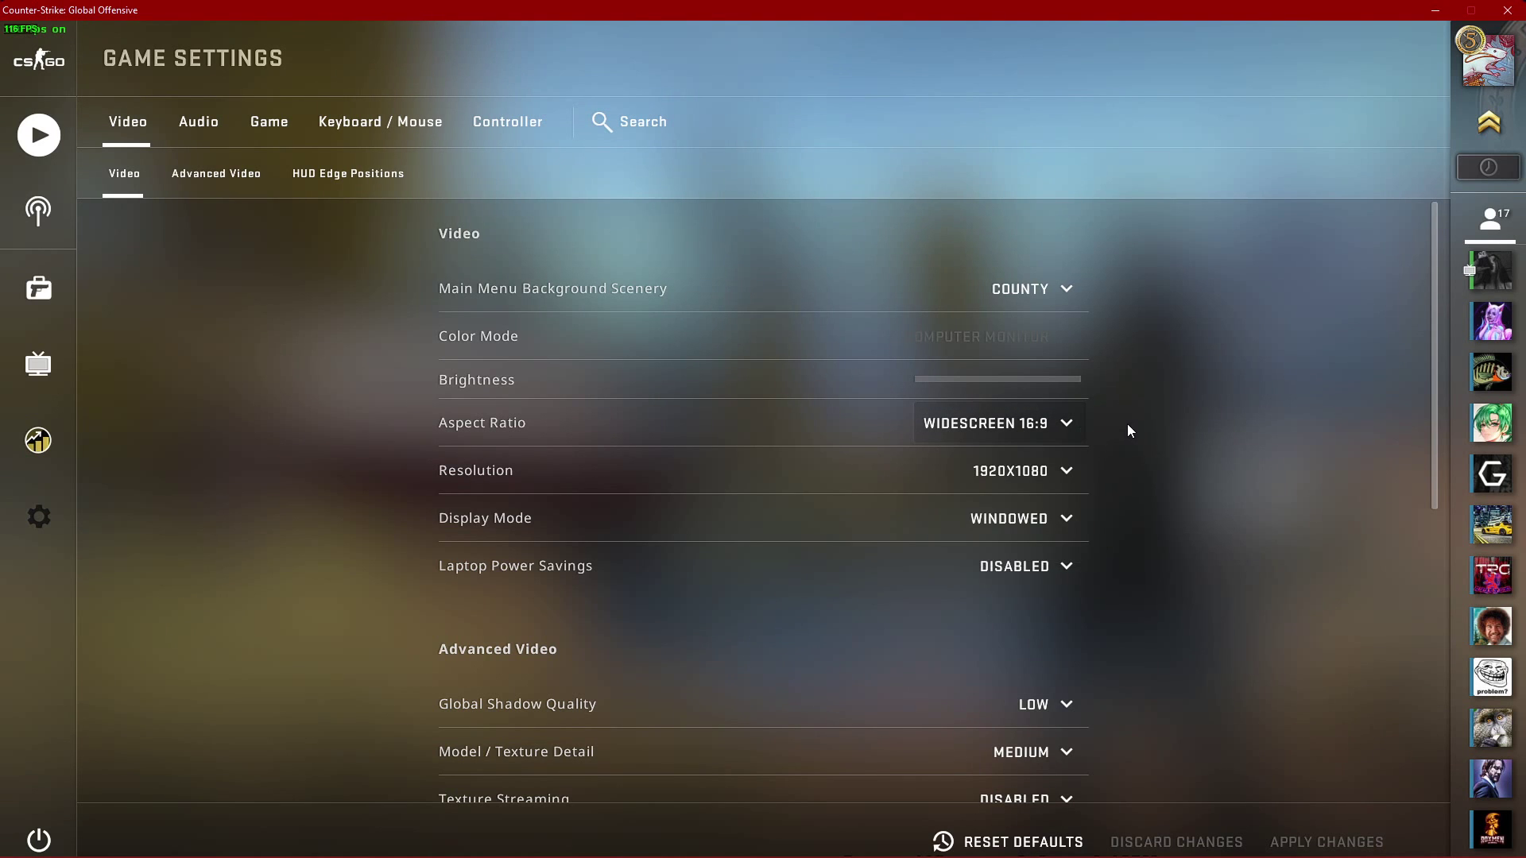
pyautogui.click(1064, 522)
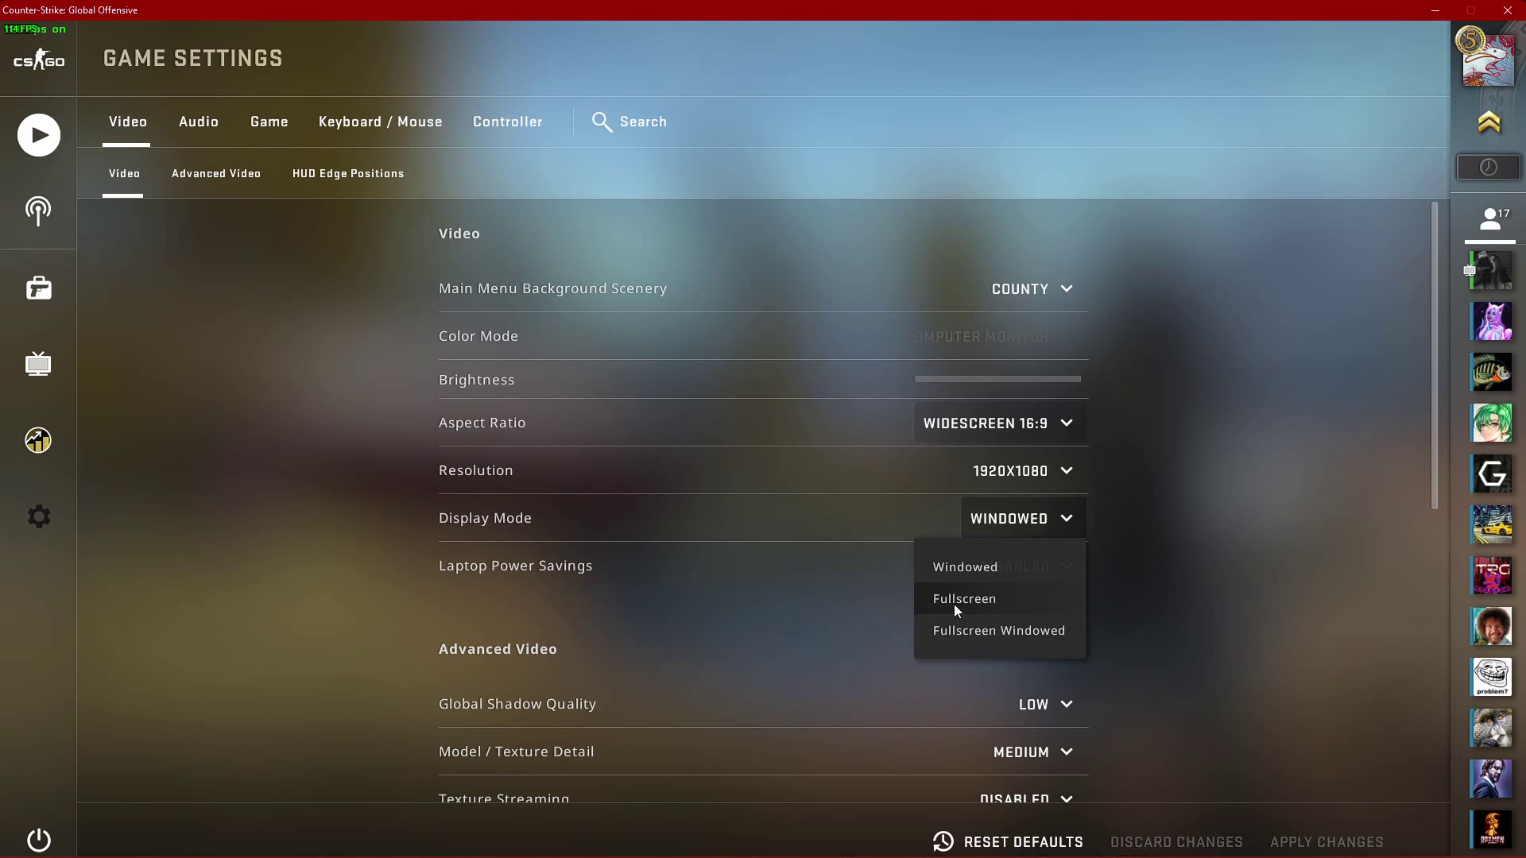
pyautogui.click(1133, 594)
pyautogui.click(1062, 419)
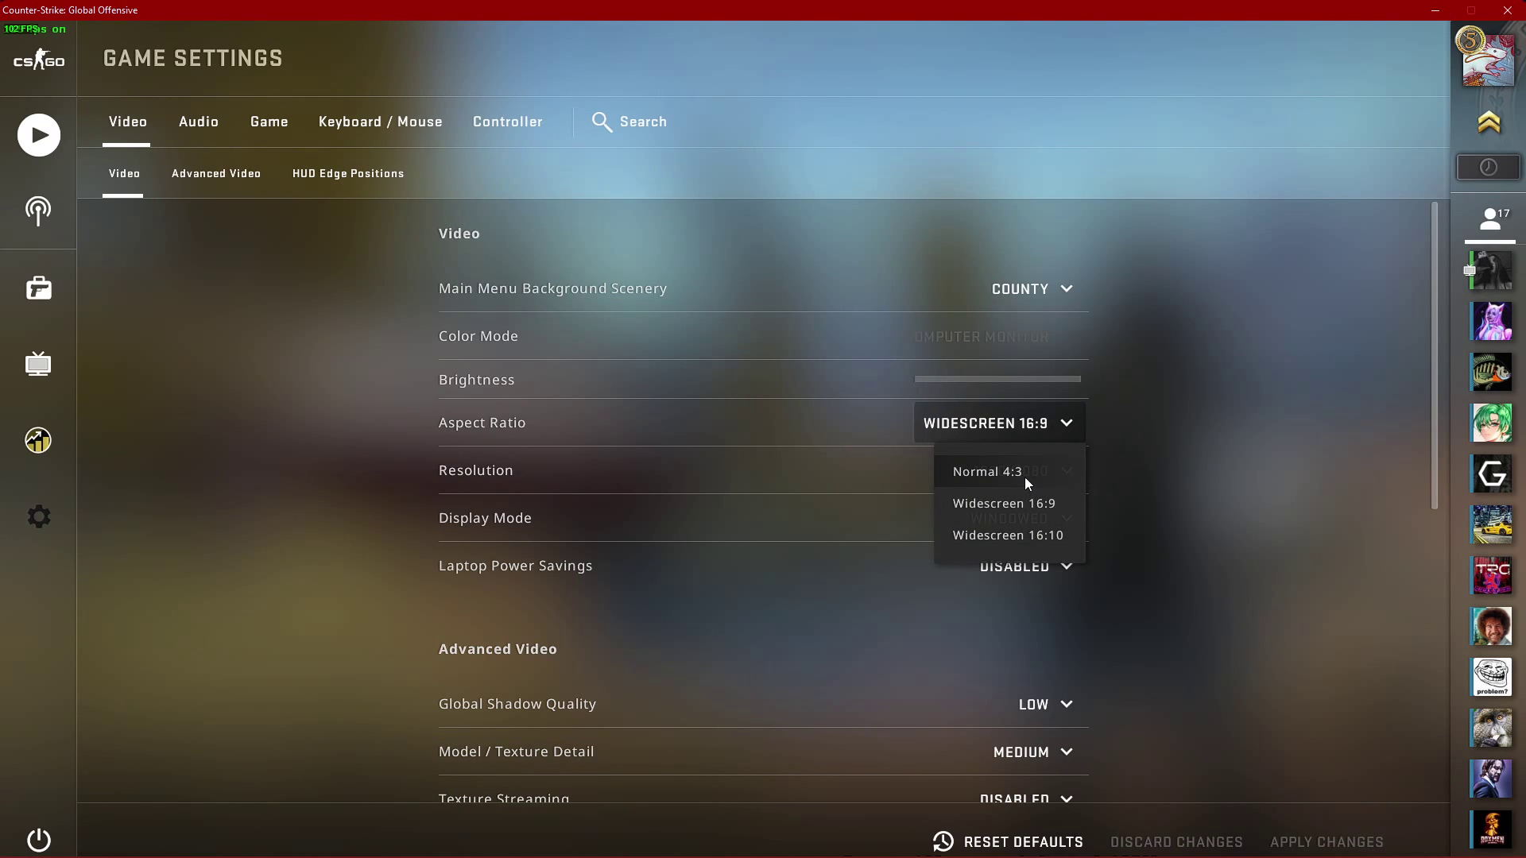
pyautogui.click(1024, 479)
pyautogui.click(1041, 474)
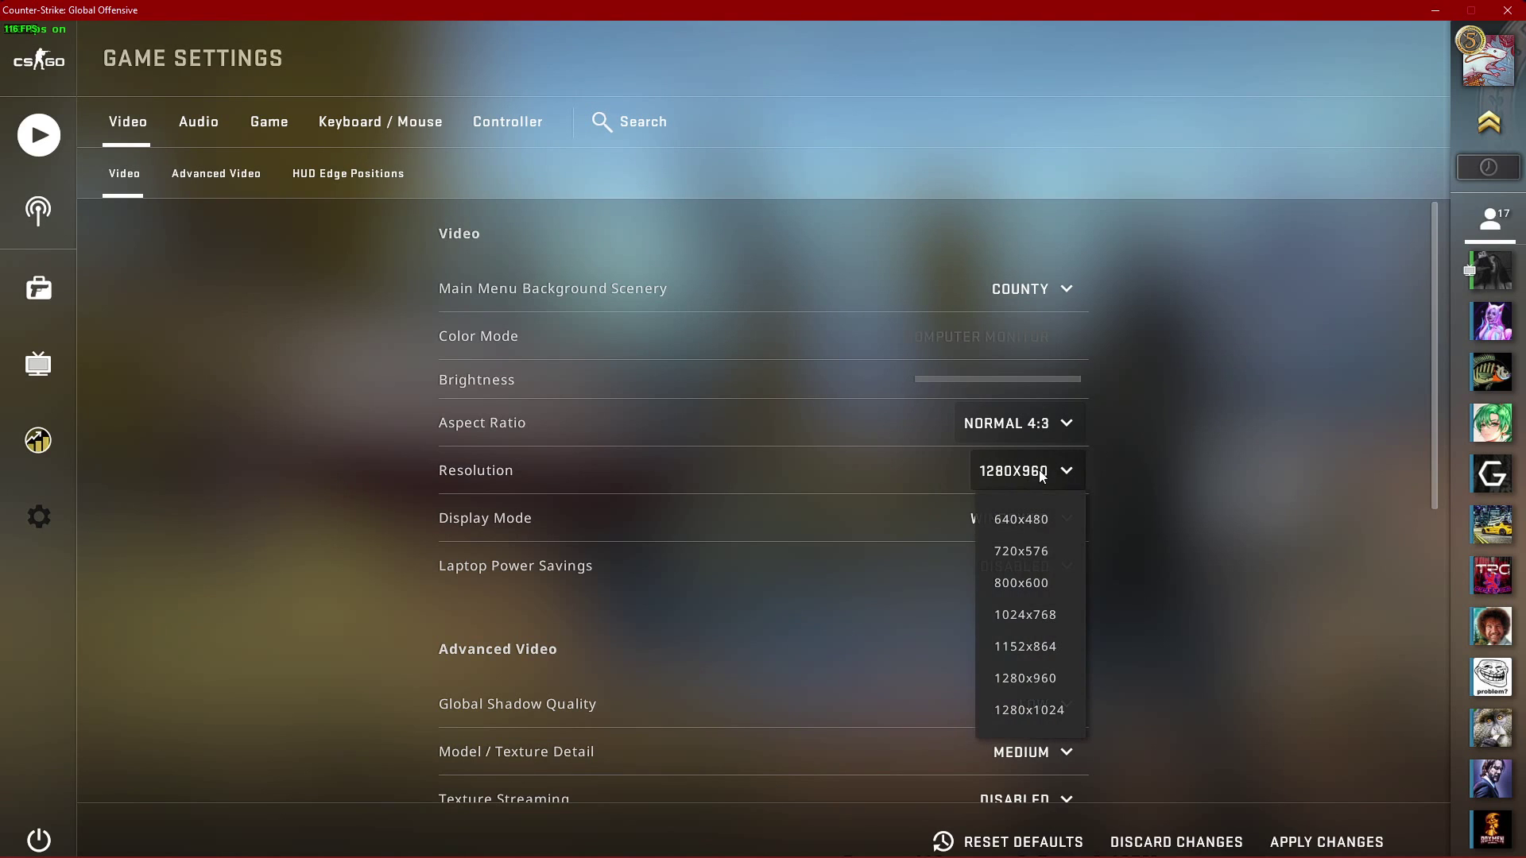
pyautogui.click(1032, 711)
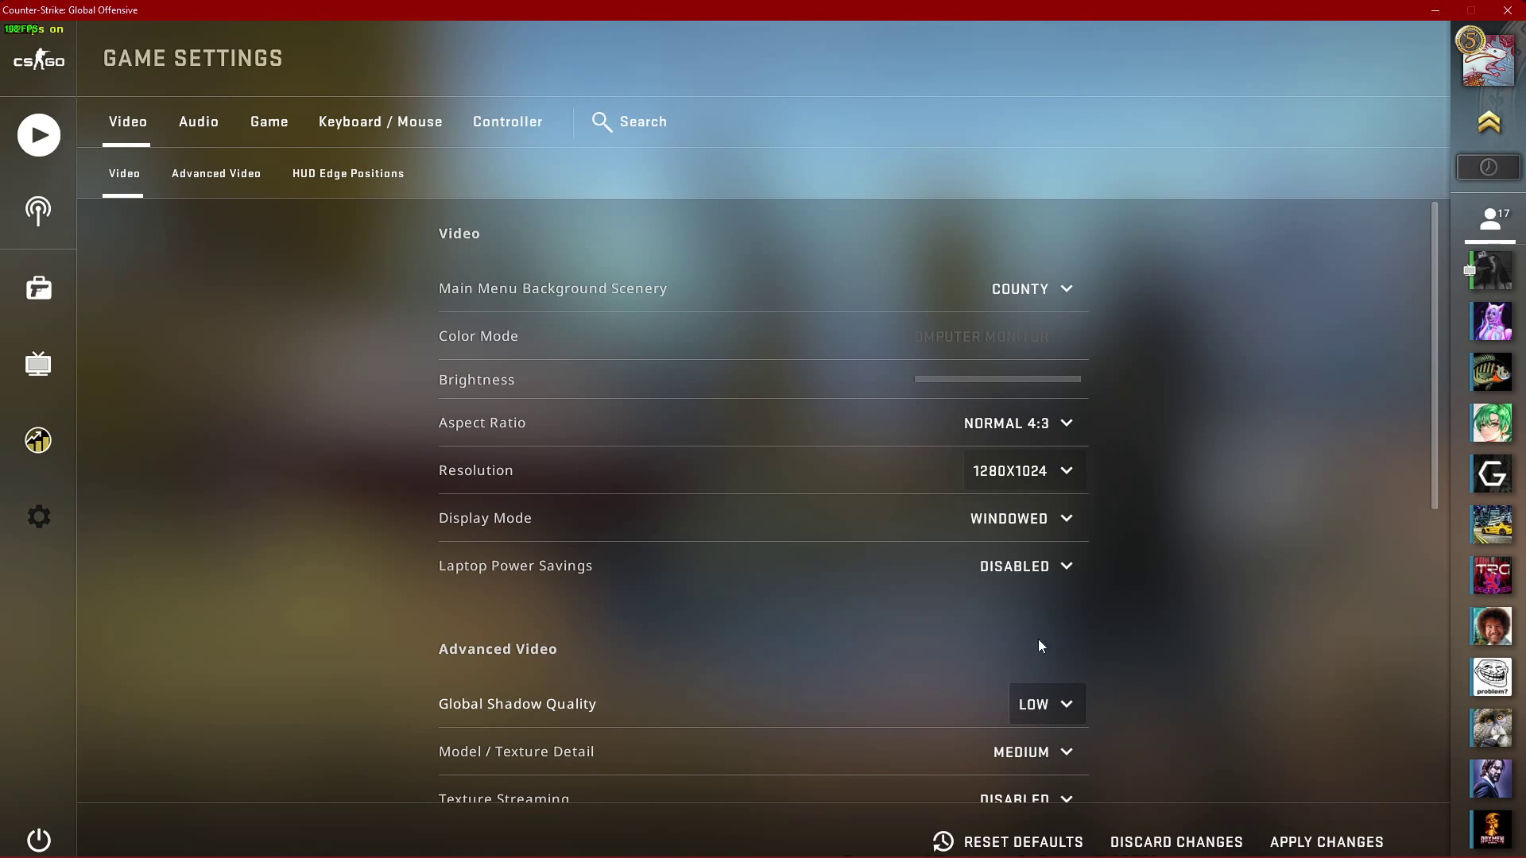
pyautogui.click(1065, 427)
pyautogui.click(1041, 505)
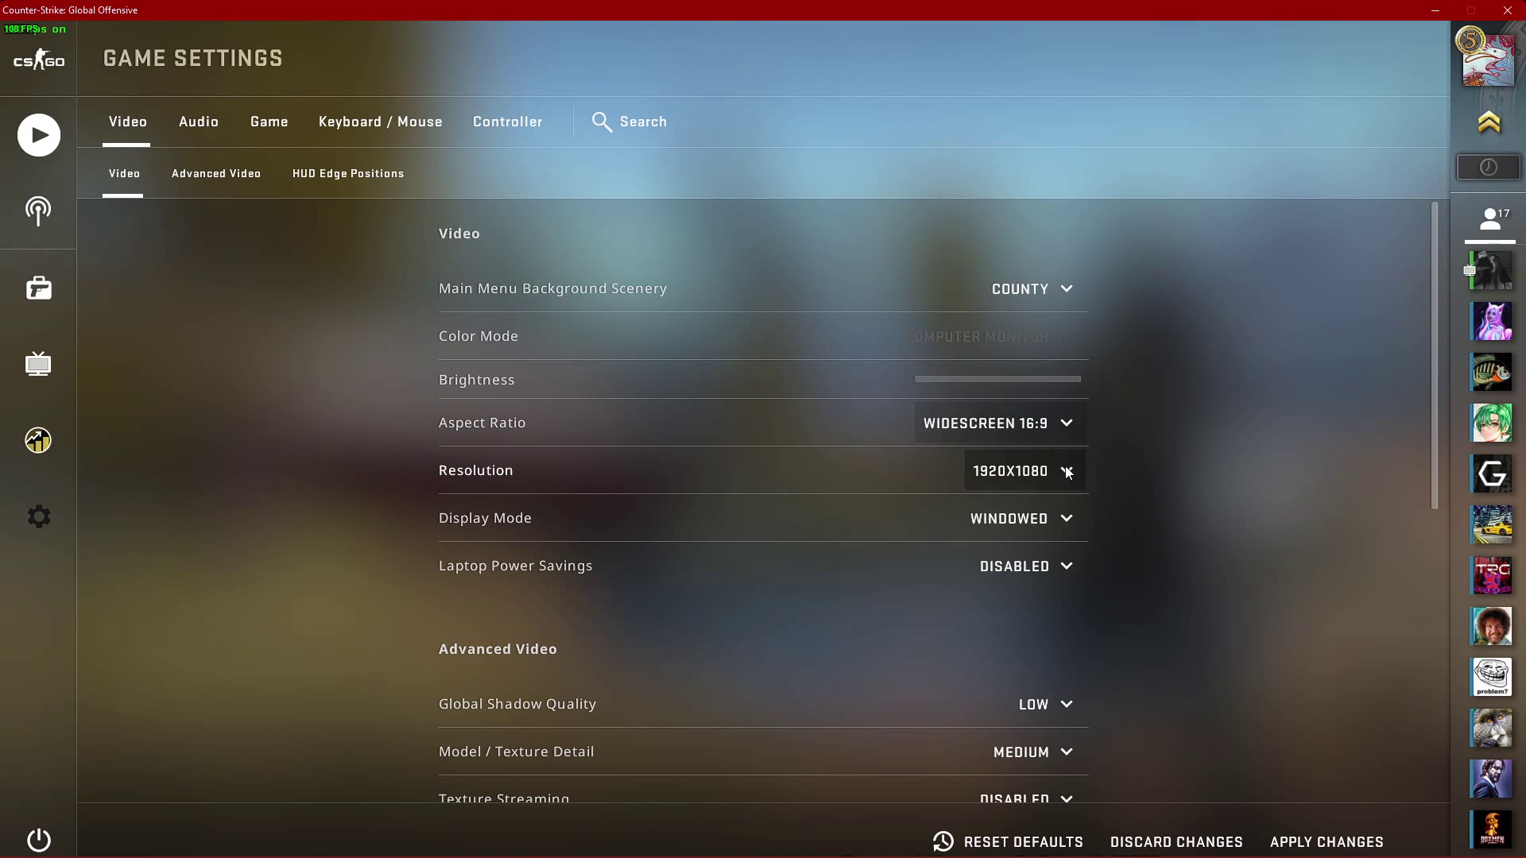
pyautogui.click(1067, 473)
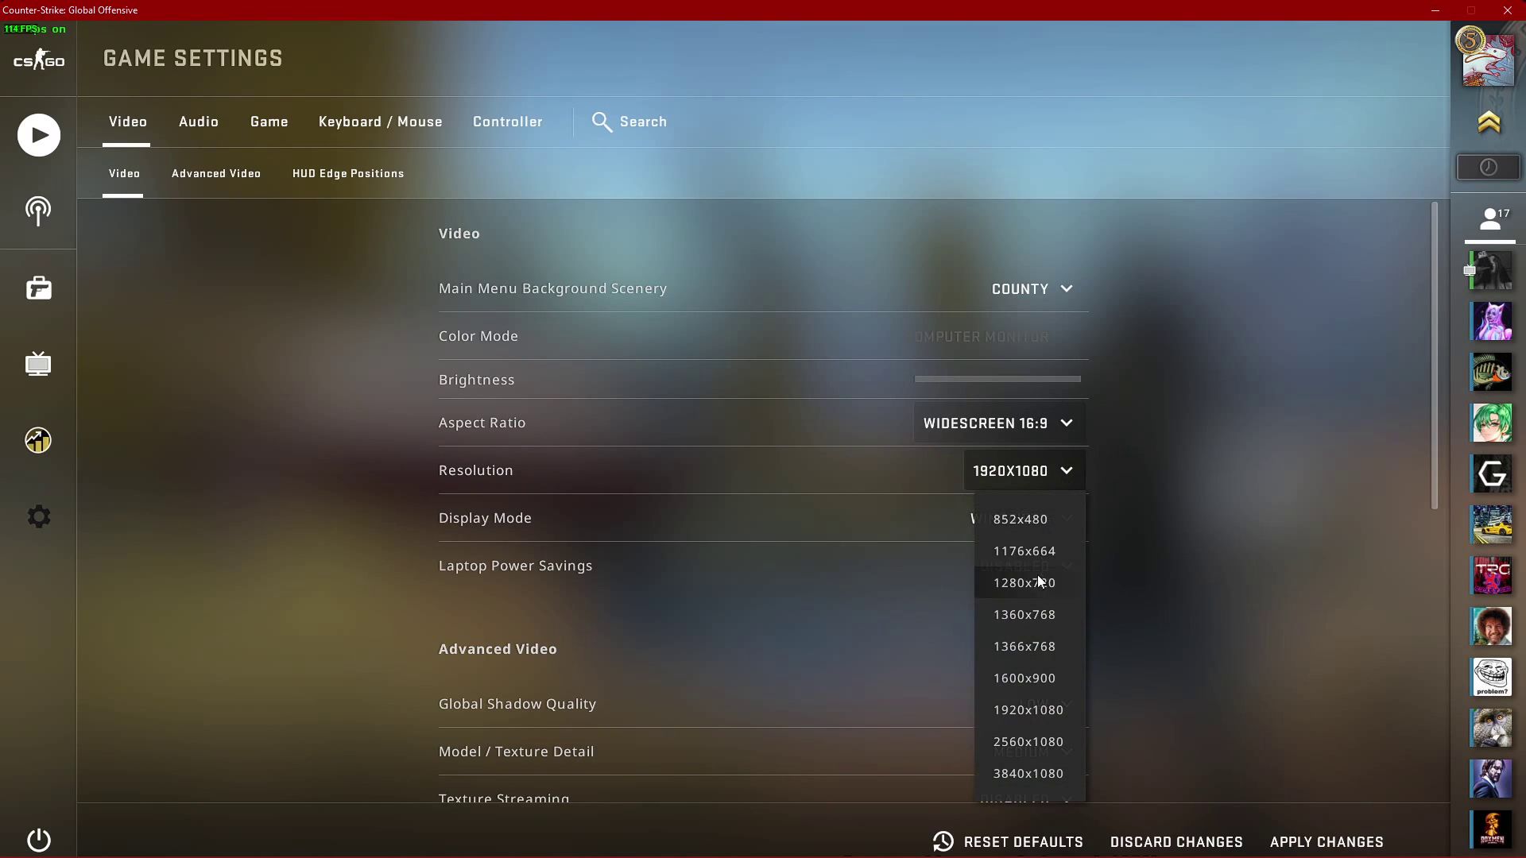
pyautogui.click(1029, 680)
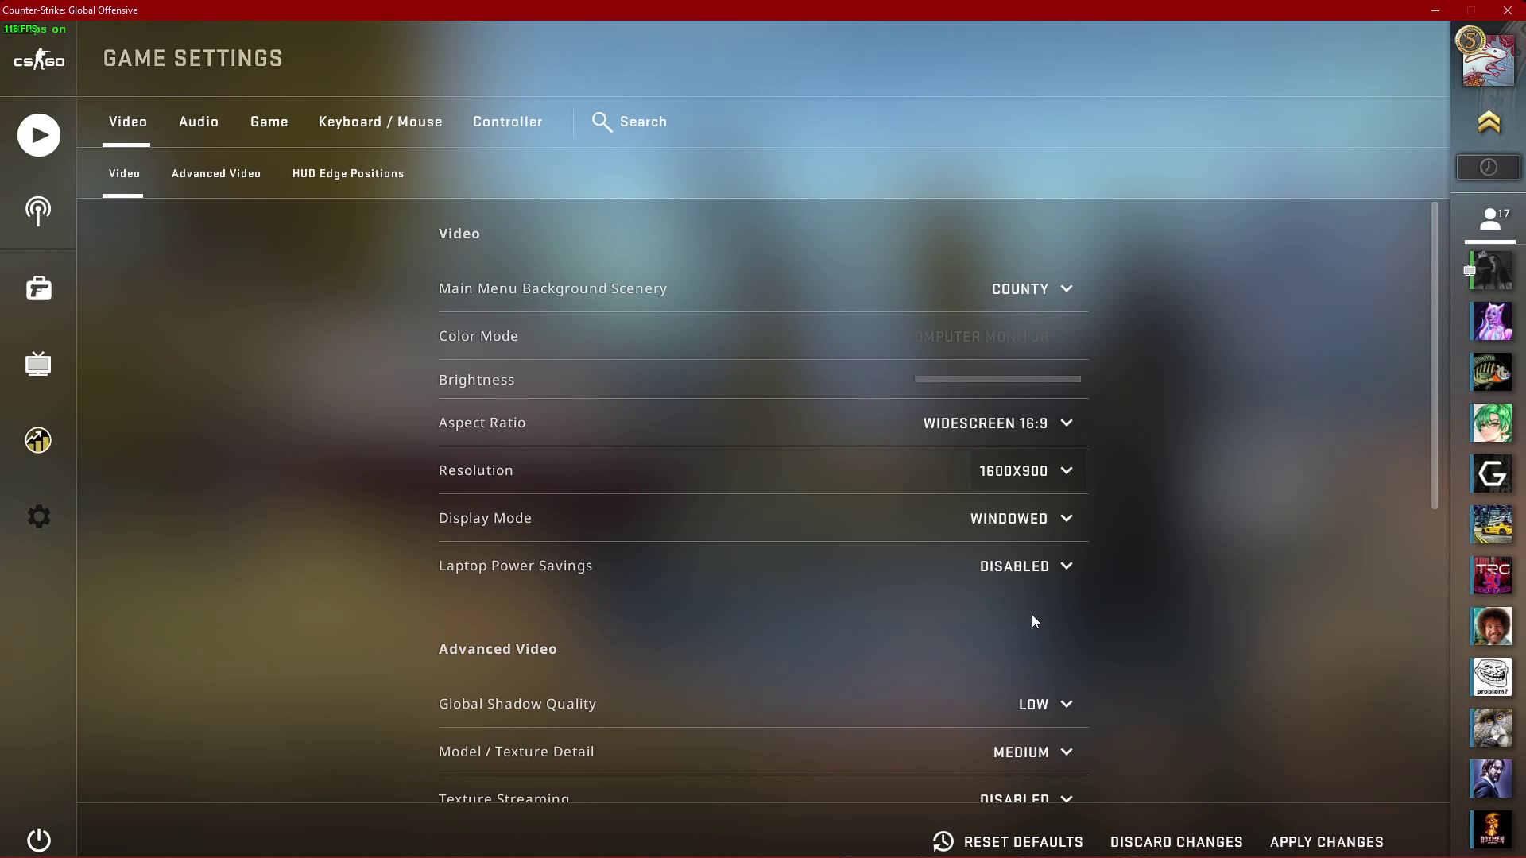
pyautogui.click(991, 482)
pyautogui.click(1066, 470)
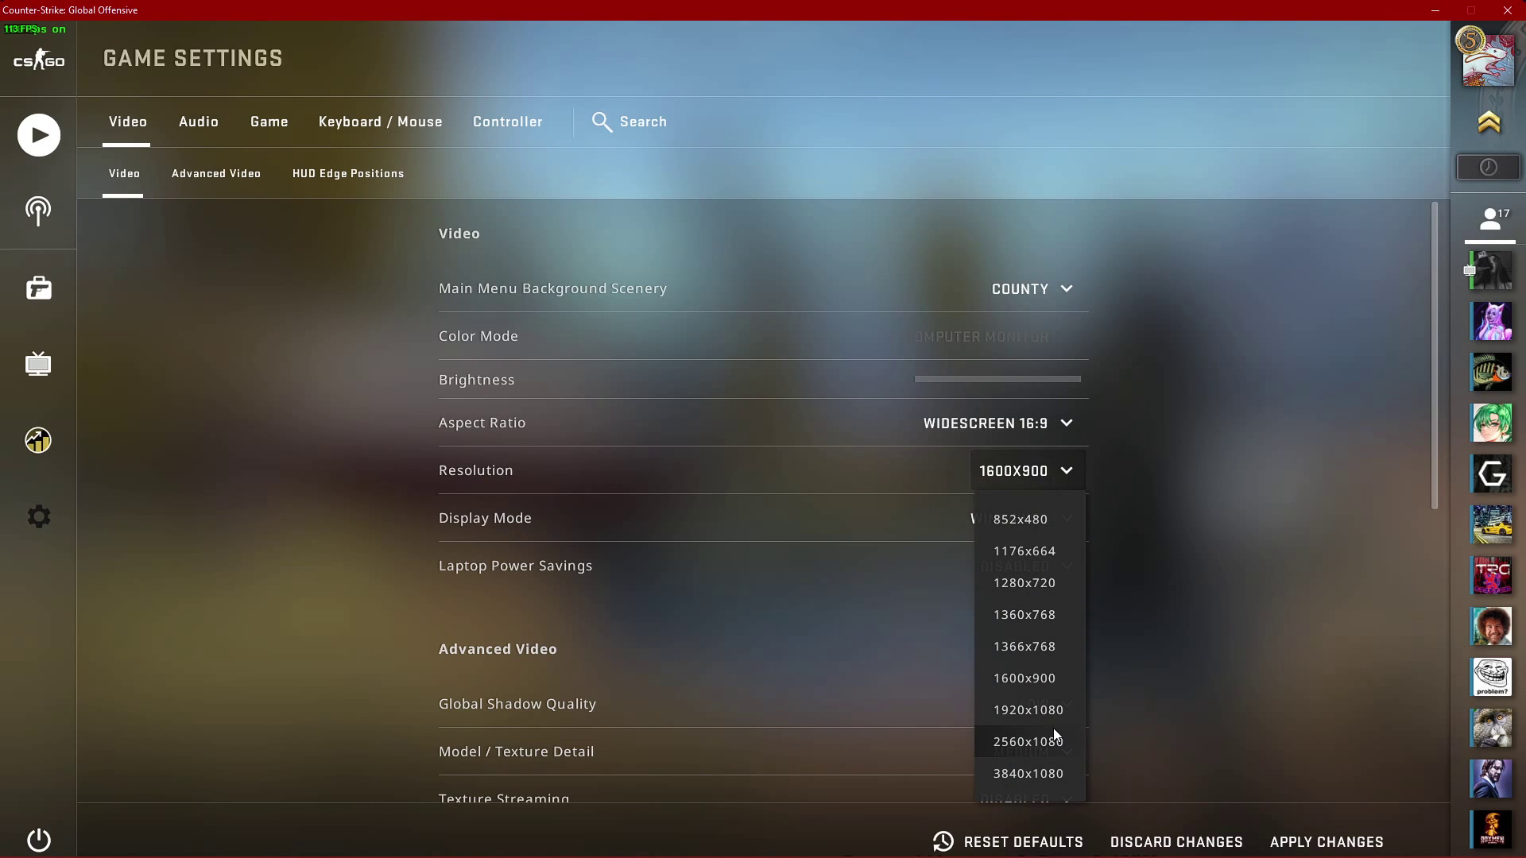
pyautogui.click(1050, 708)
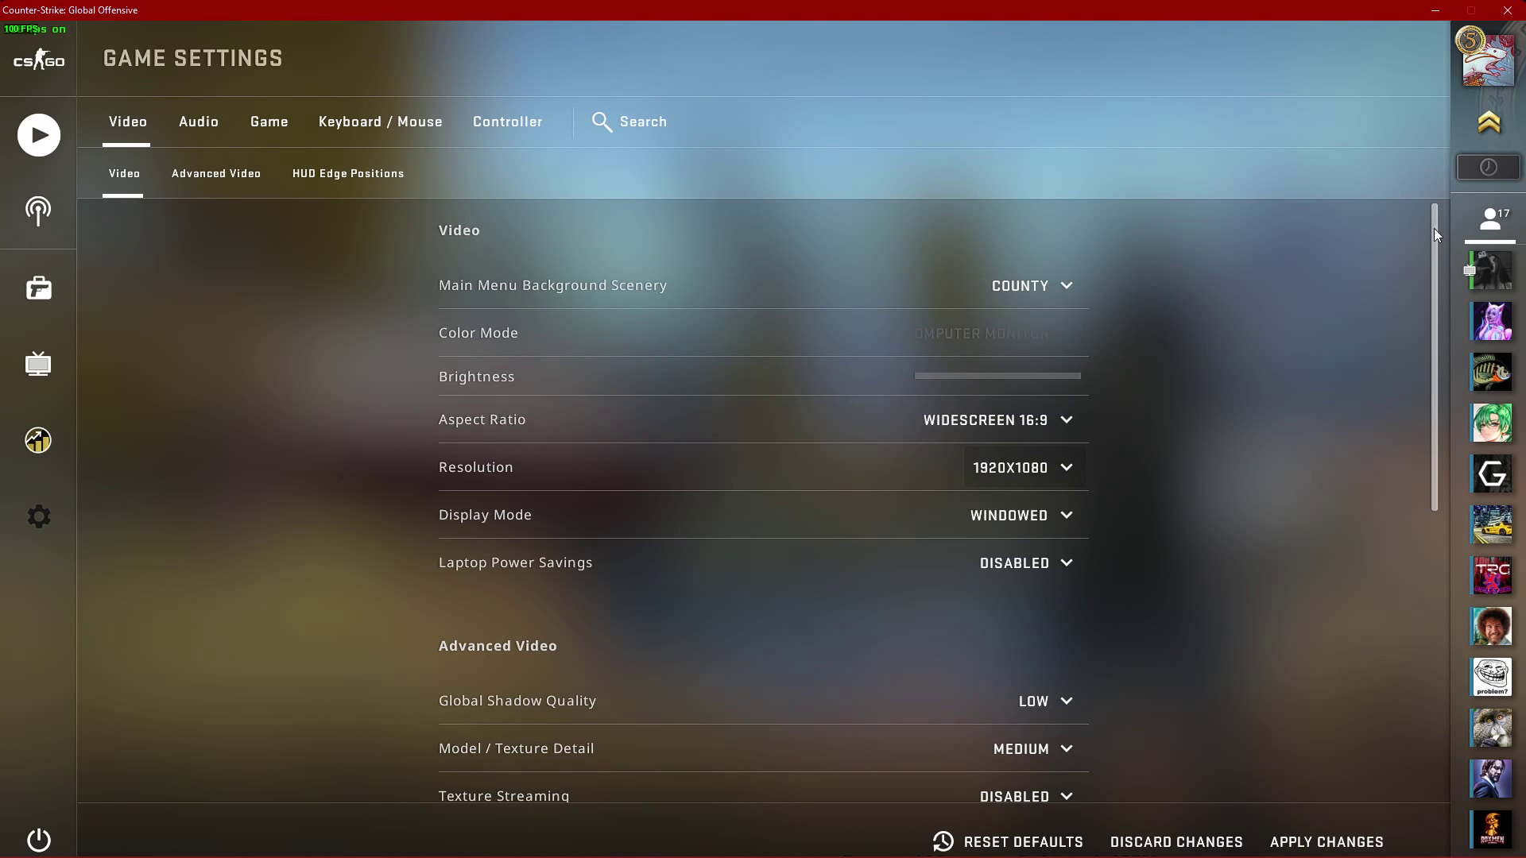
# - Keep Laptop Power Savings disabled in the advanced video settings
pyautogui.moveTo(1434, 227); pyautogui.dragTo(1412, 376)
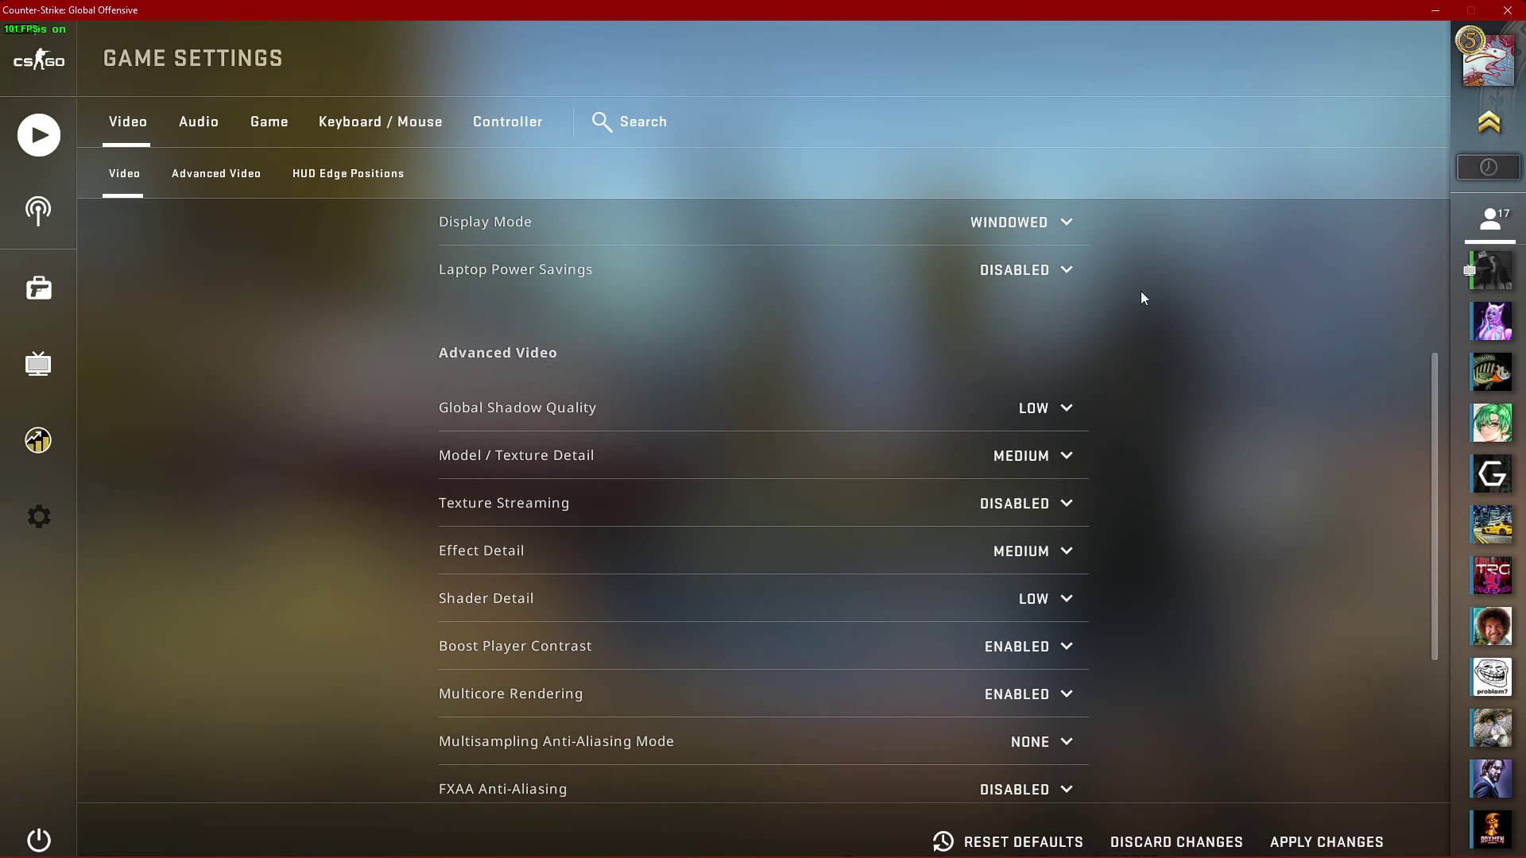
pyautogui.click(1073, 269)
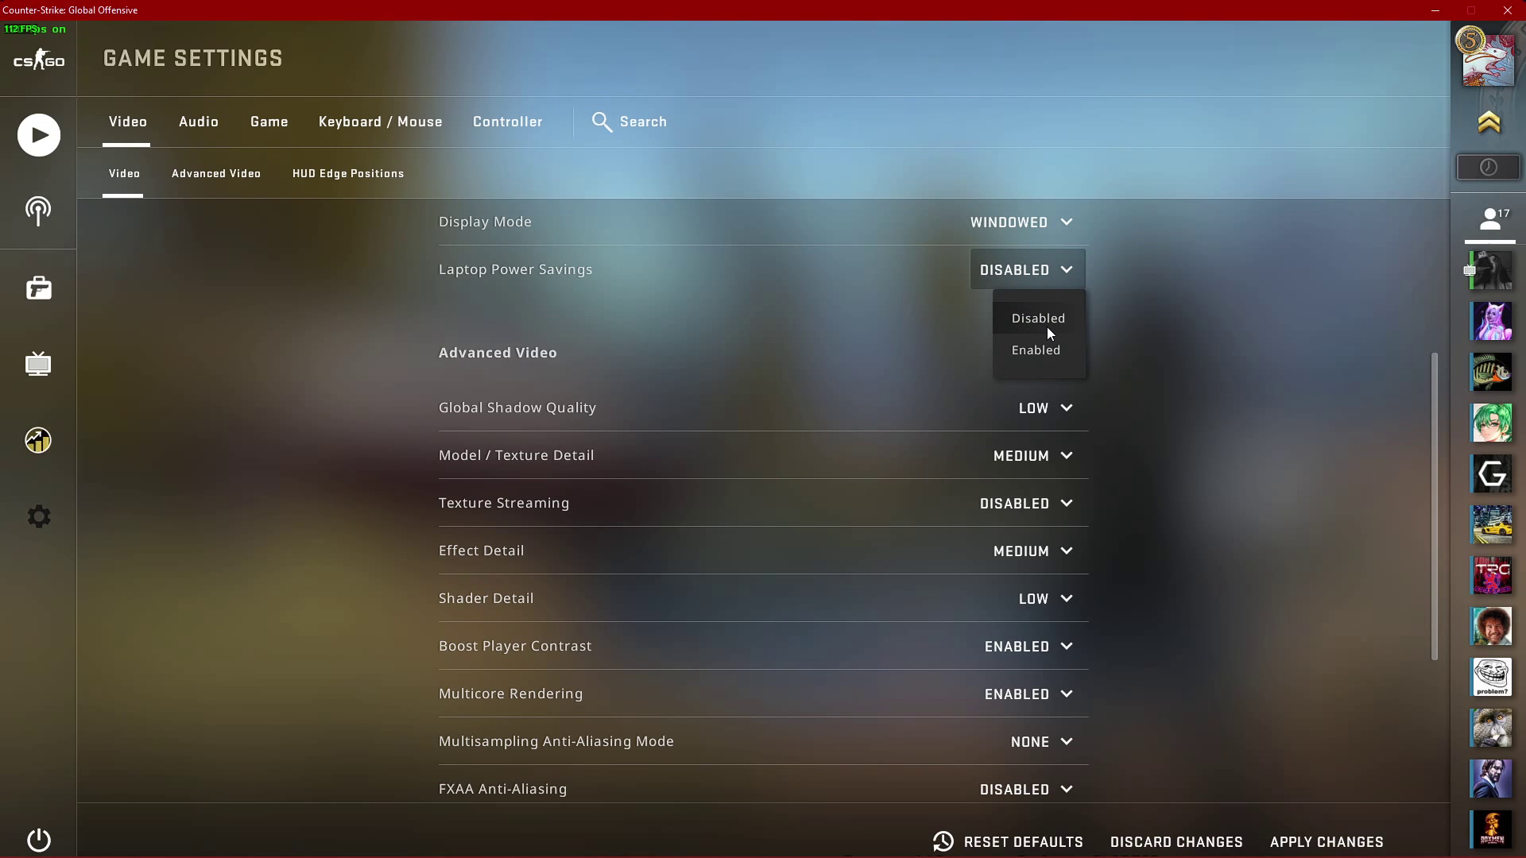
pyautogui.click(1165, 321)
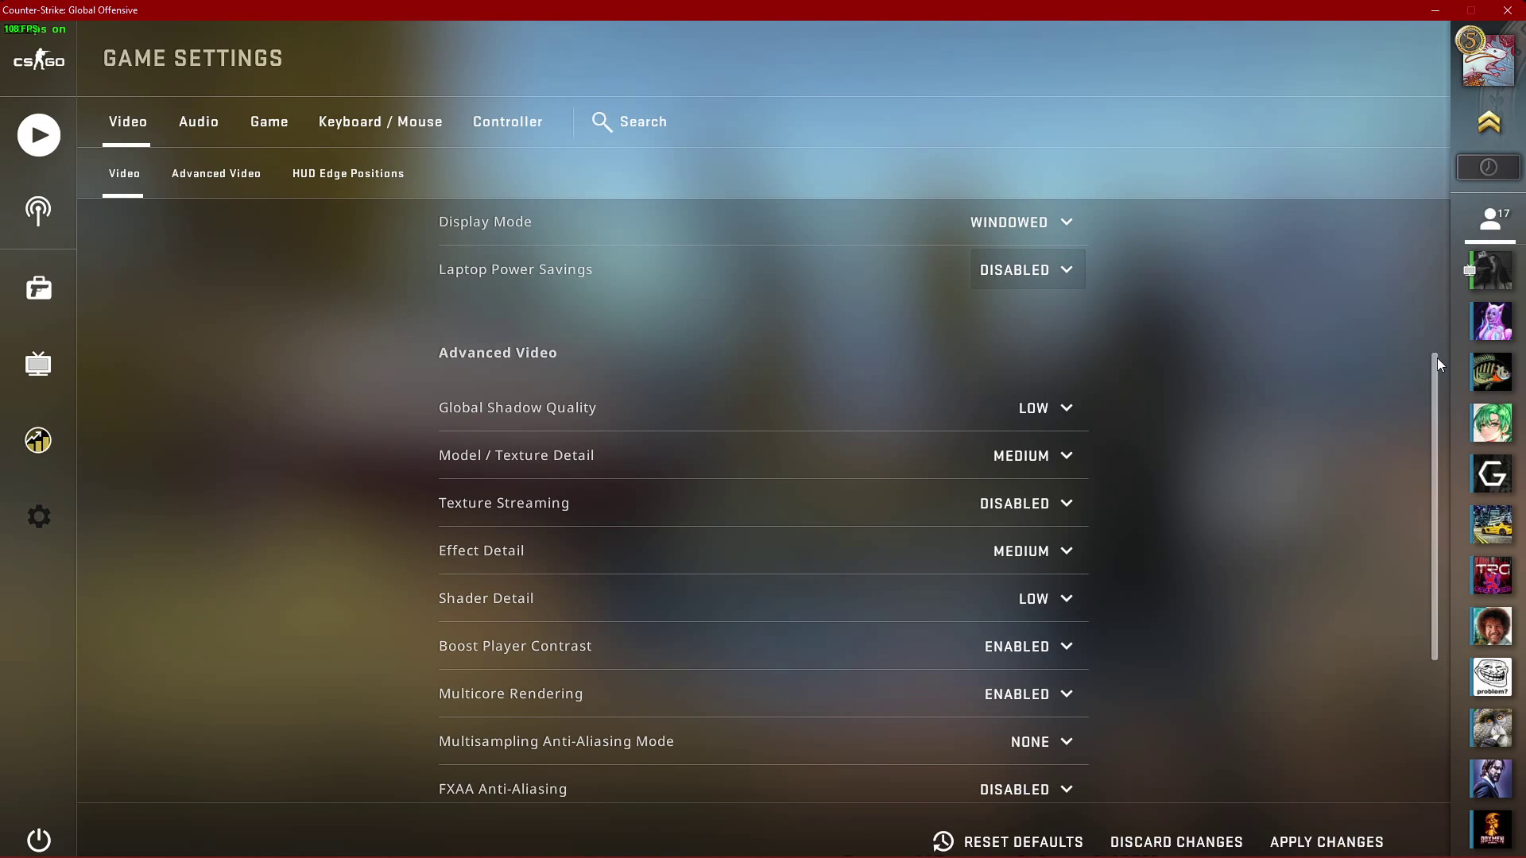
# - Set Model / Texture Detail to High, Effect Detail to Low, and Boost Player Contrast to Disabled
pyautogui.moveTo(1437, 358); pyautogui.dragTo(1410, 418)
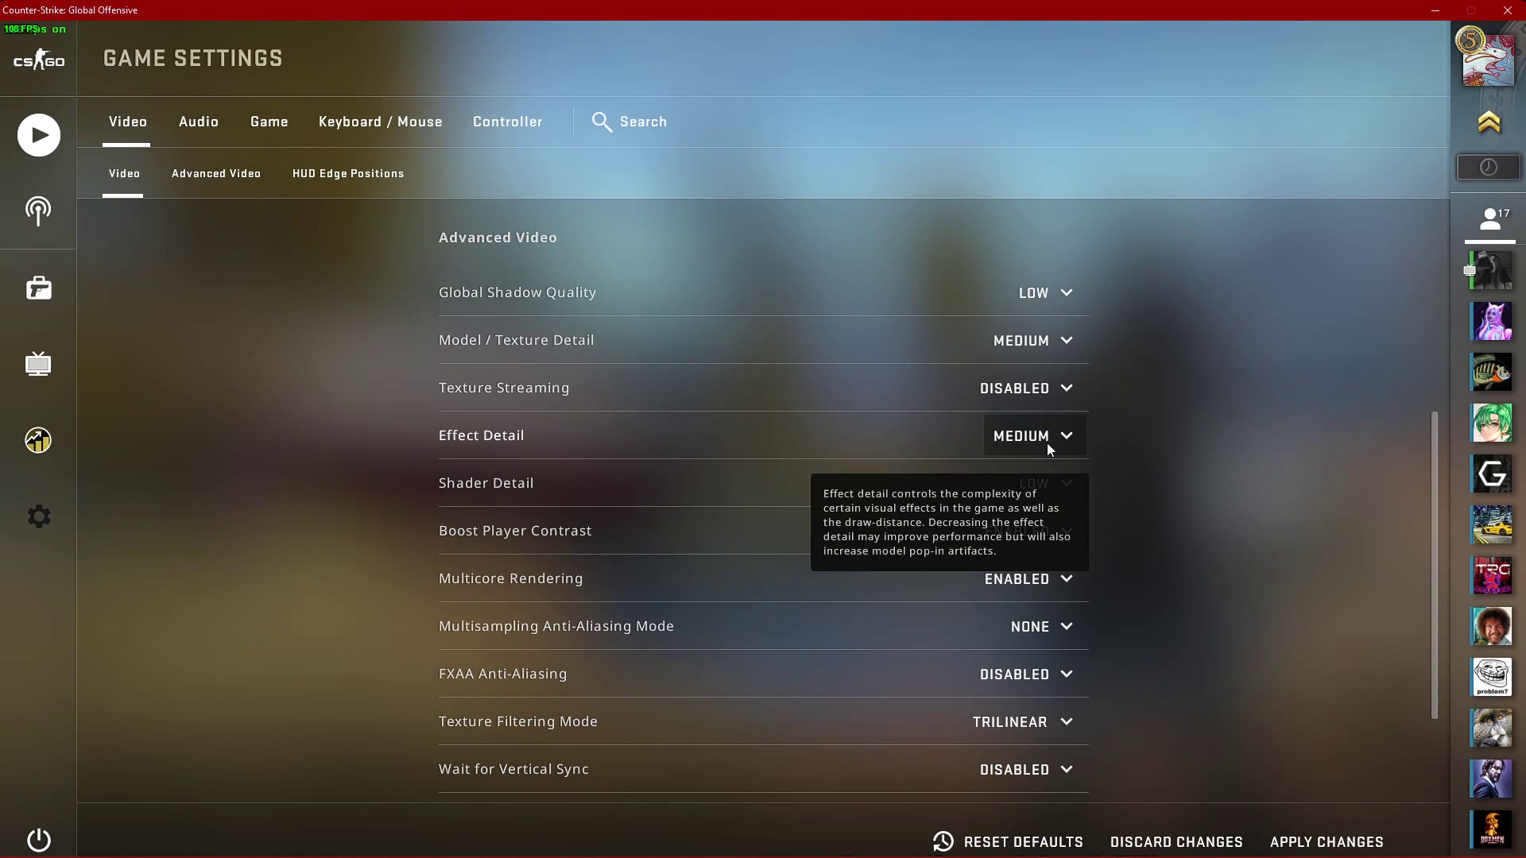
pyautogui.click(1047, 341)
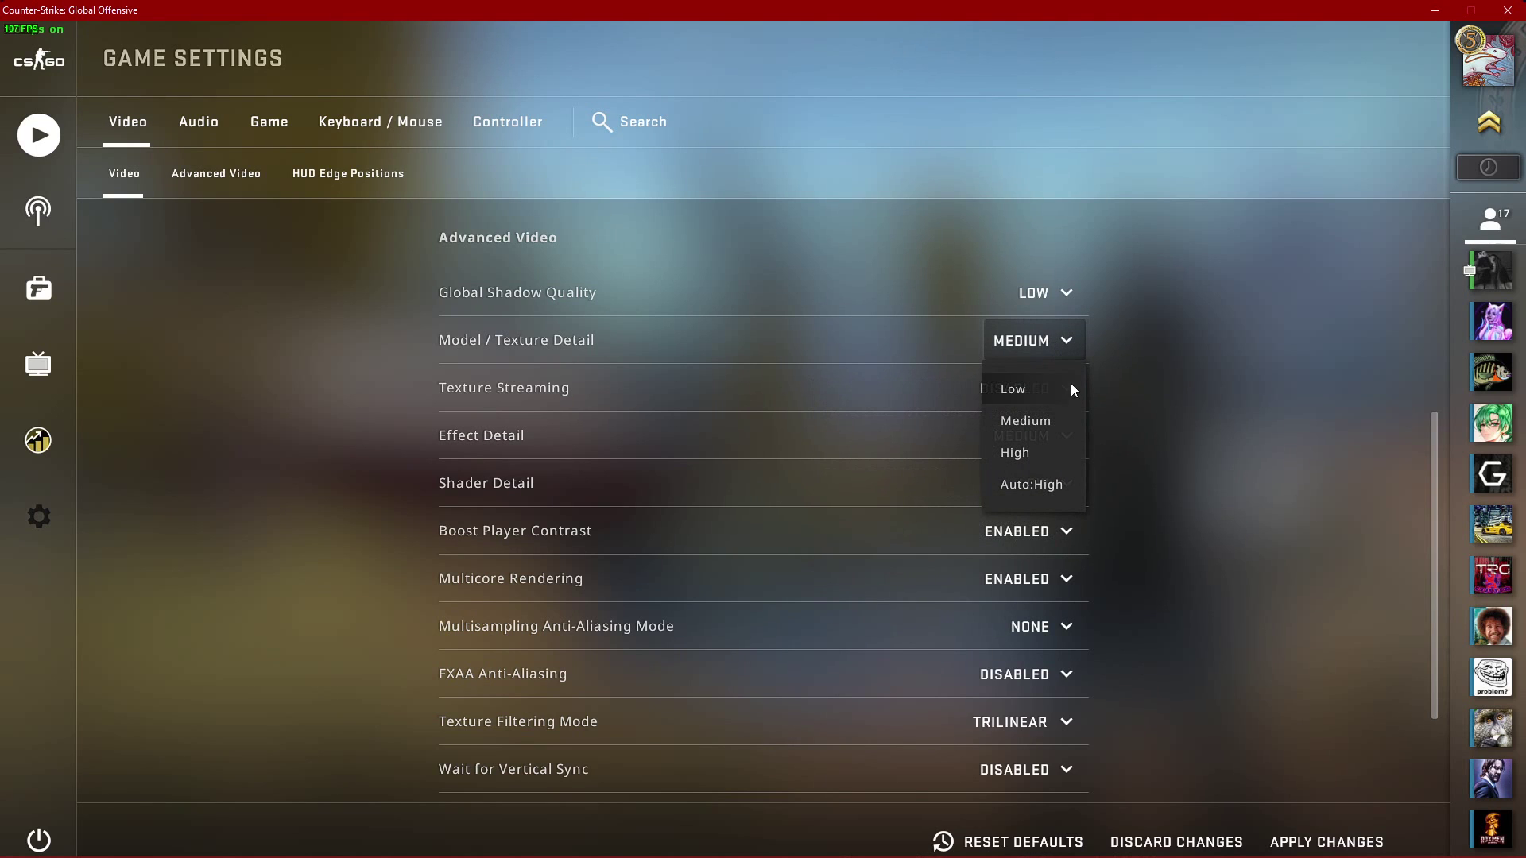
pyautogui.click(1051, 455)
pyautogui.click(1074, 437)
pyautogui.click(1047, 480)
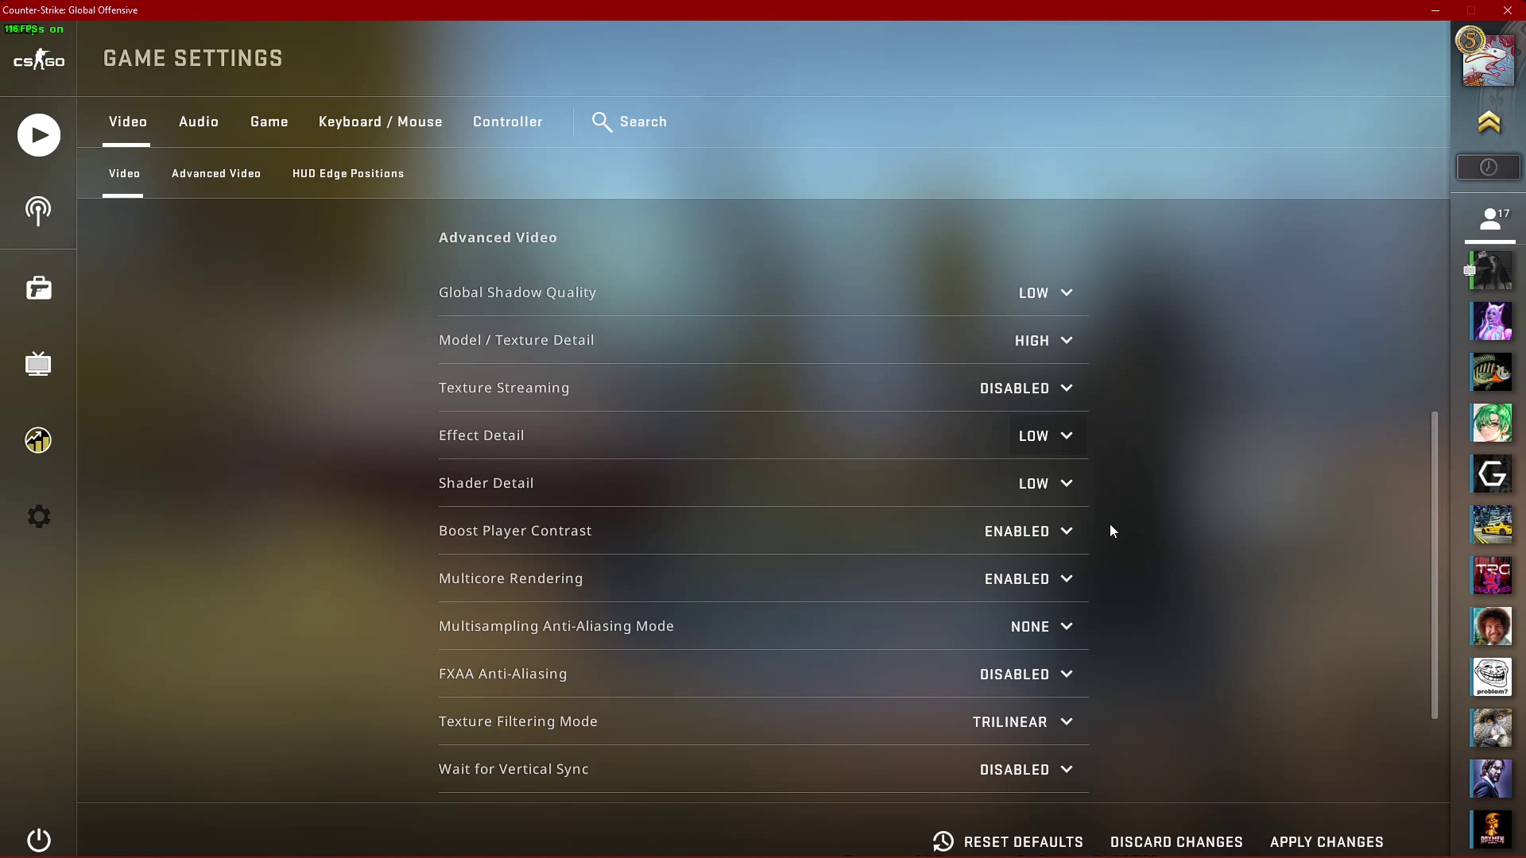
pyautogui.click(1069, 533)
pyautogui.click(1037, 574)
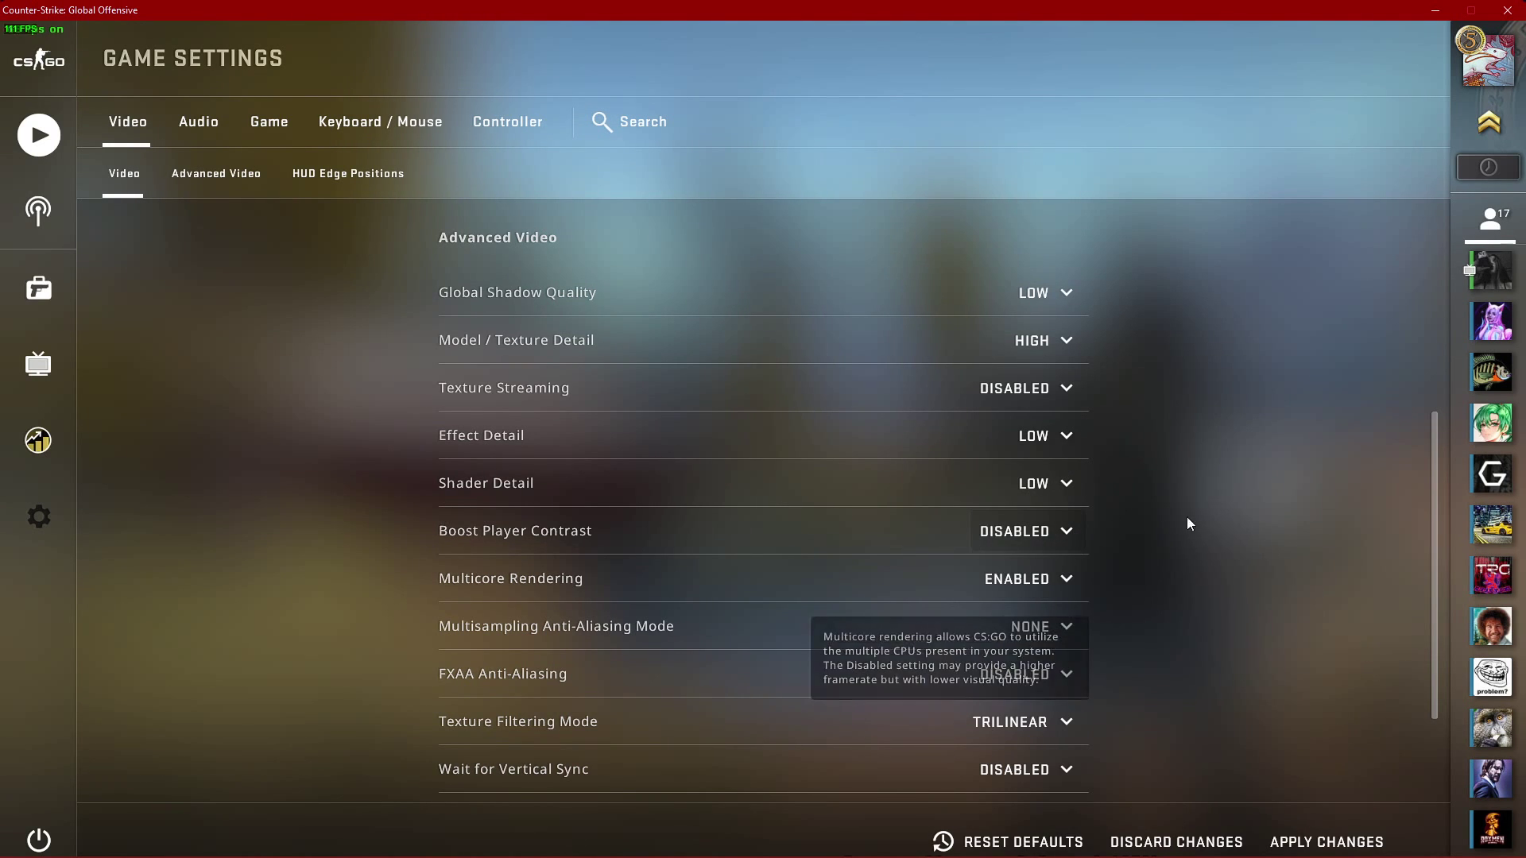
pyautogui.scroll(-3, 1213, 485)
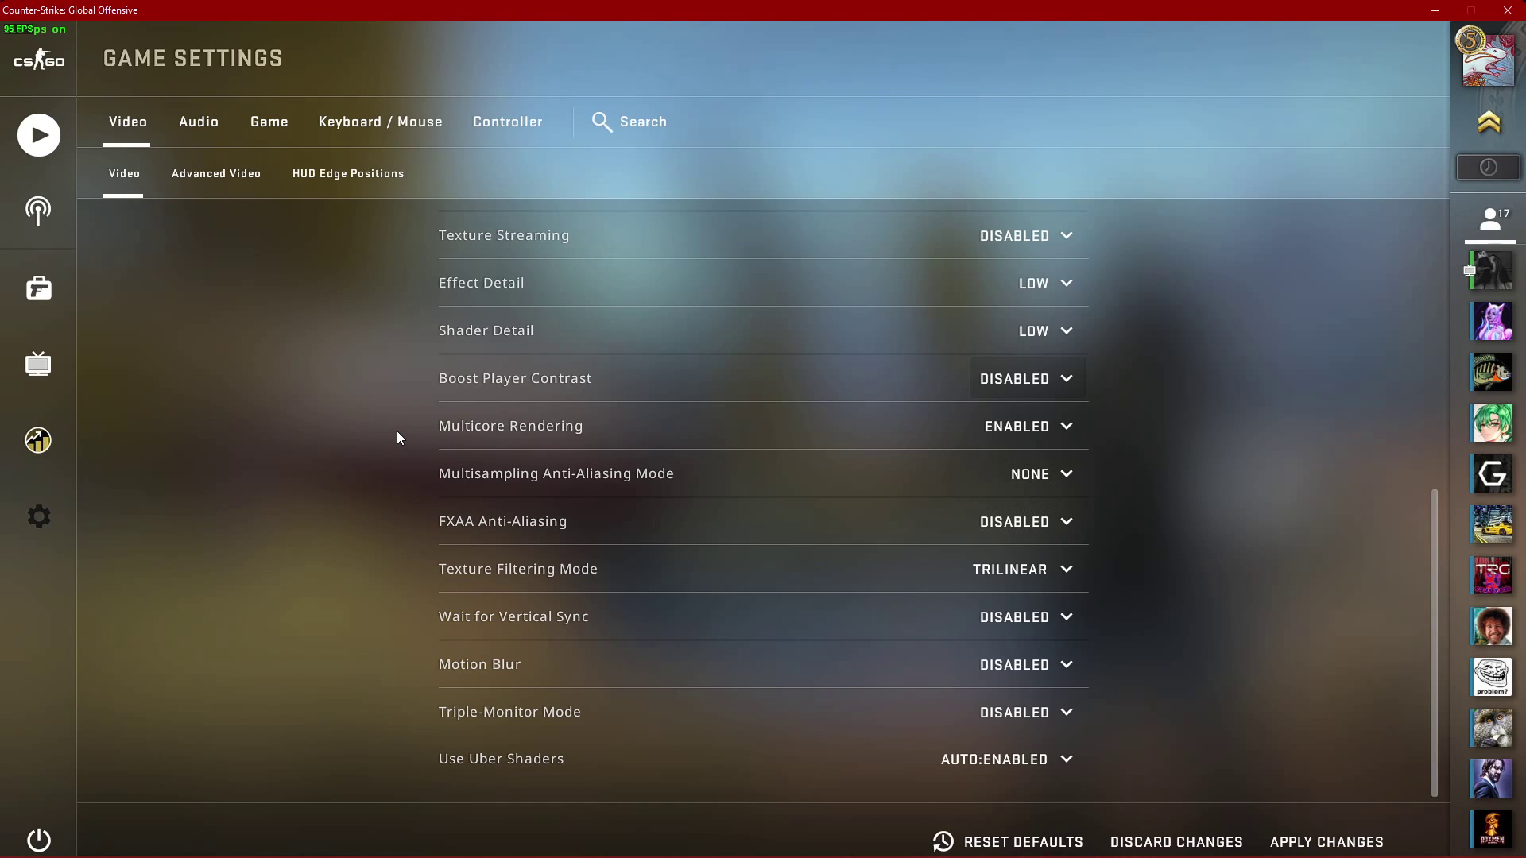
# - Leave Multisampling Anti-Aliasing Mode at None and bring up the FXAA Anti-Aliasing choices
pyautogui.scroll(-1, 398, 432)
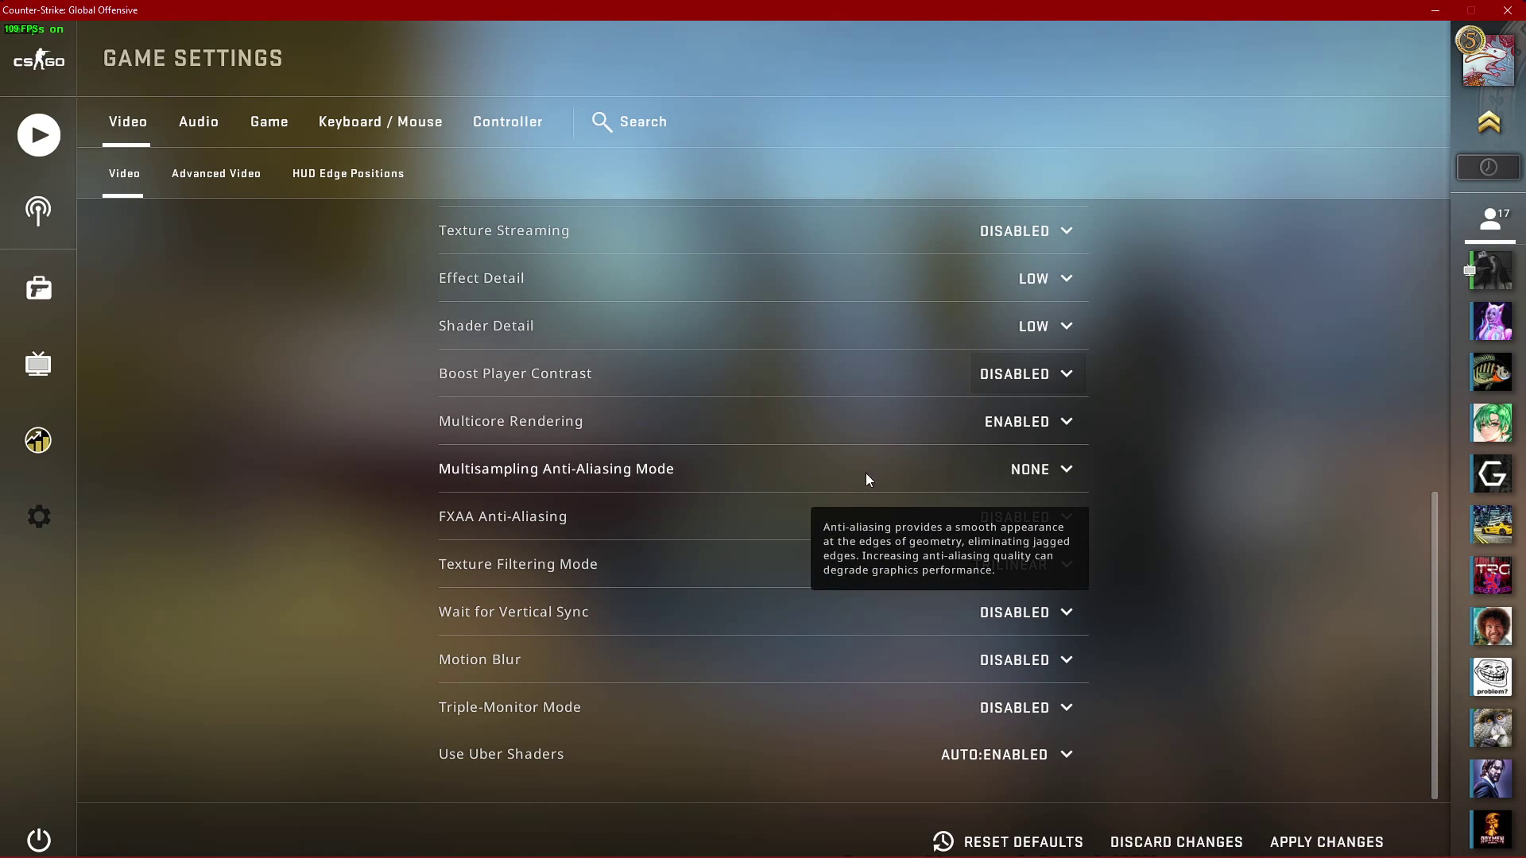
pyautogui.click(1038, 470)
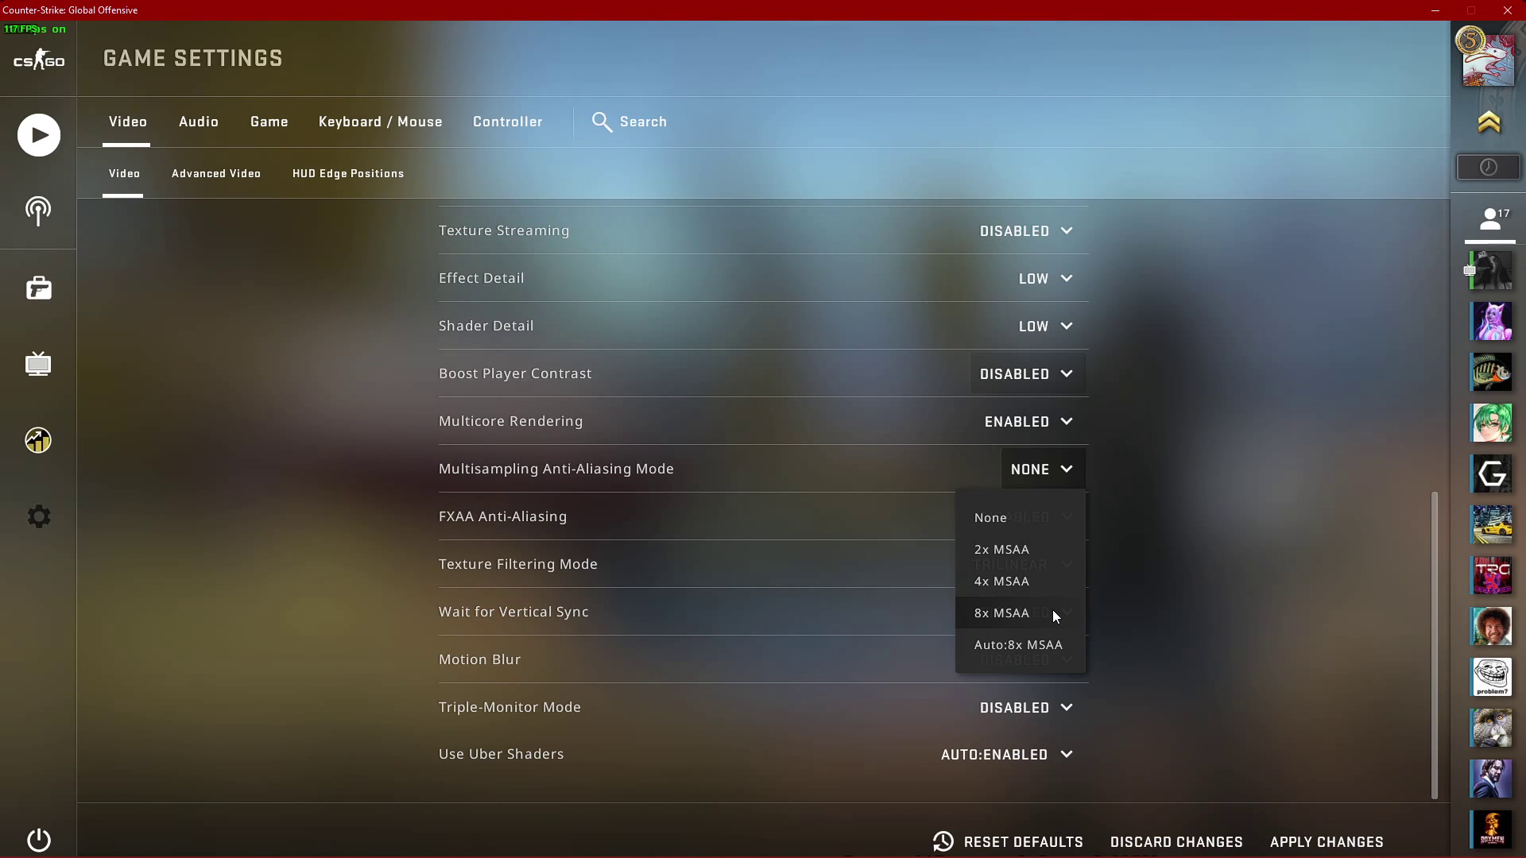
pyautogui.click(1252, 574)
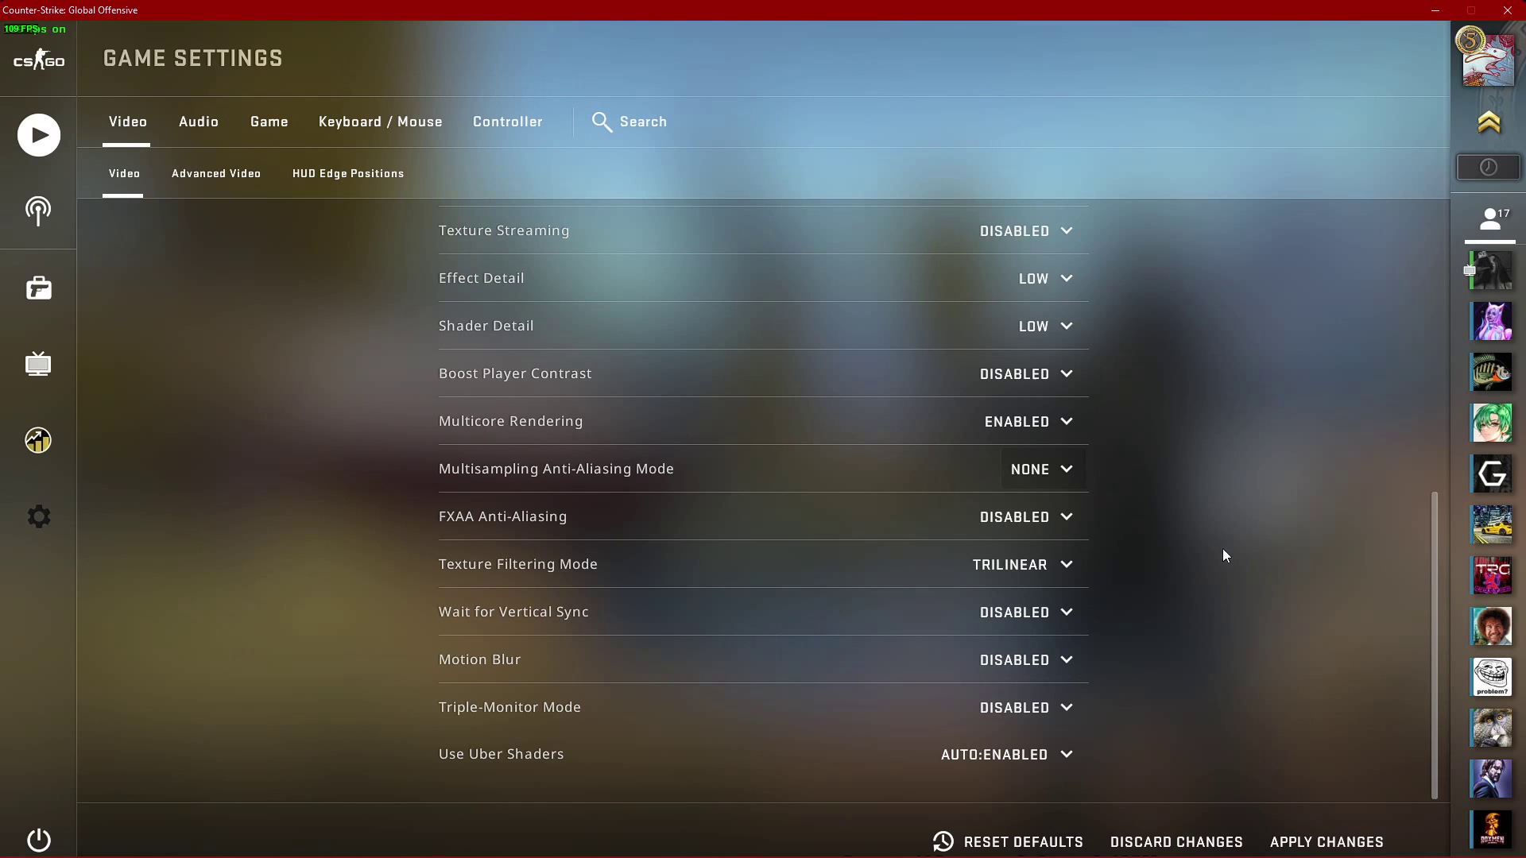
pyautogui.click(1072, 515)
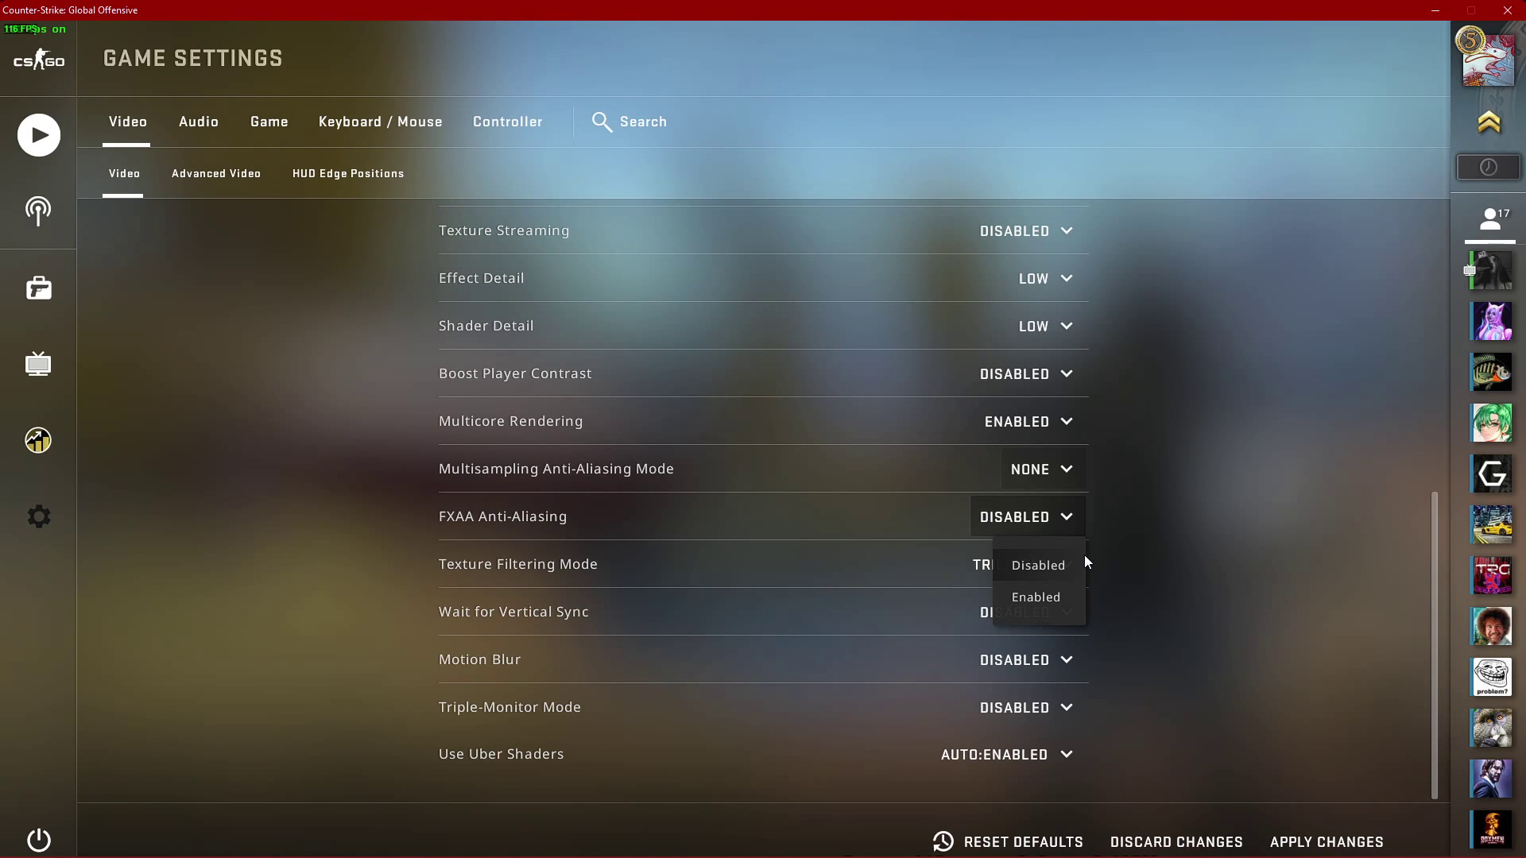
# - Keep FXAA Anti-Aliasing disabled and Texture Filtering Mode on Trilinear
pyautogui.click(1081, 518)
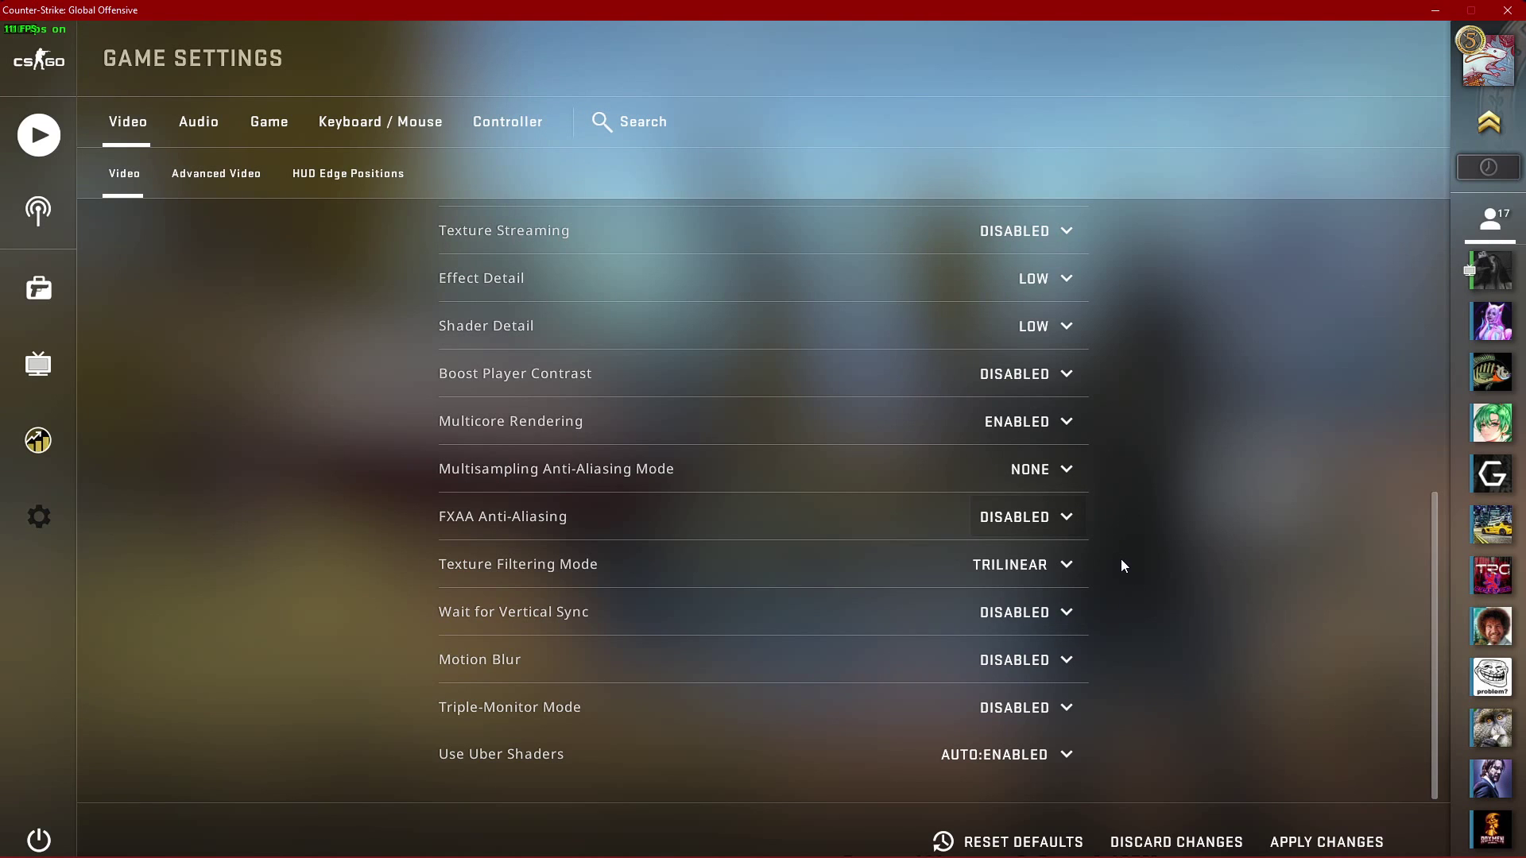
pyautogui.click(1071, 565)
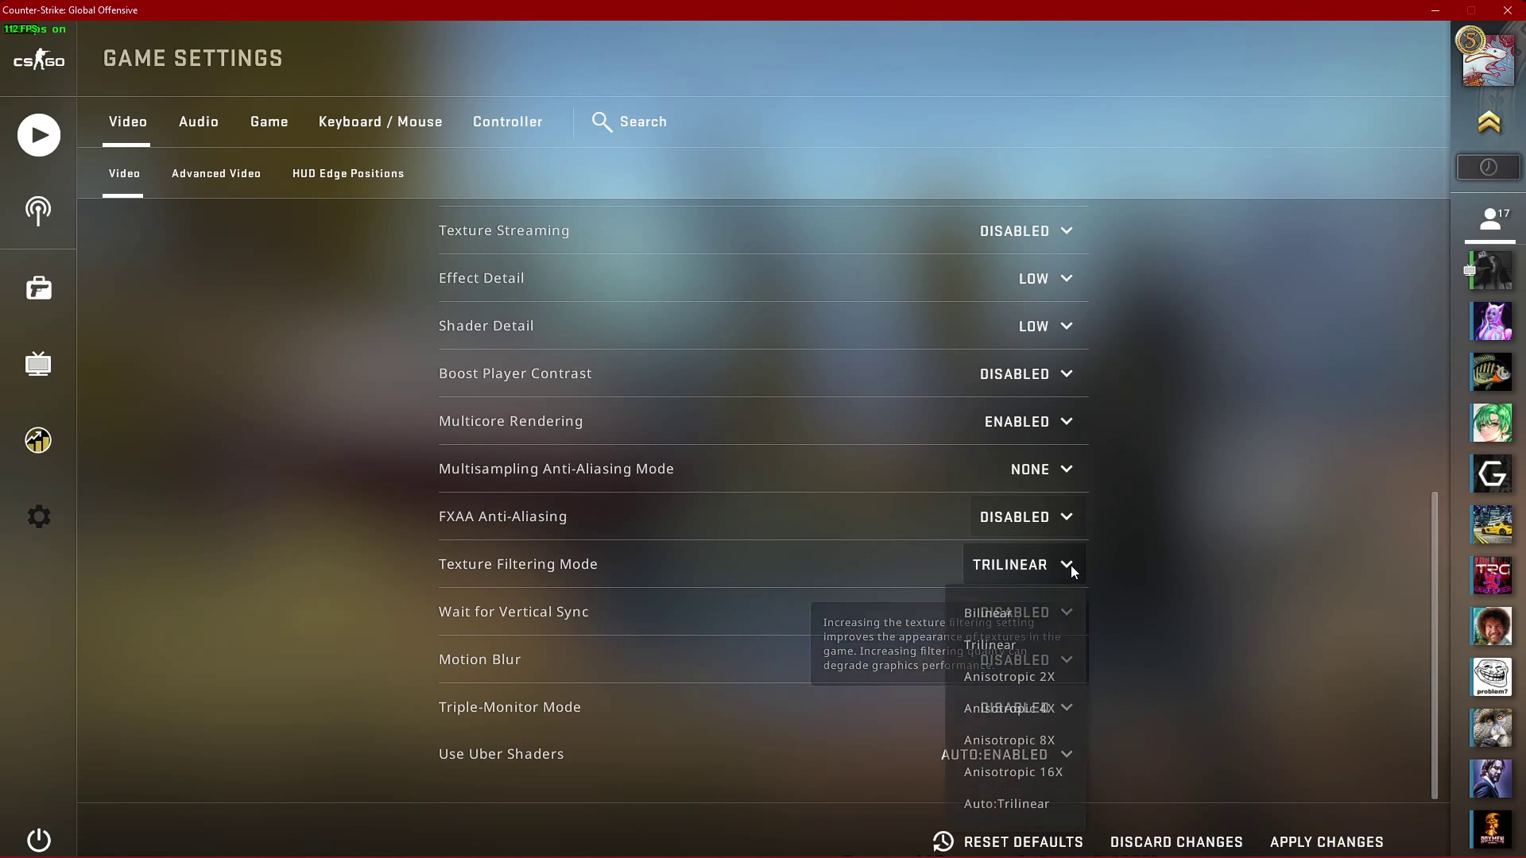
pyautogui.click(1119, 564)
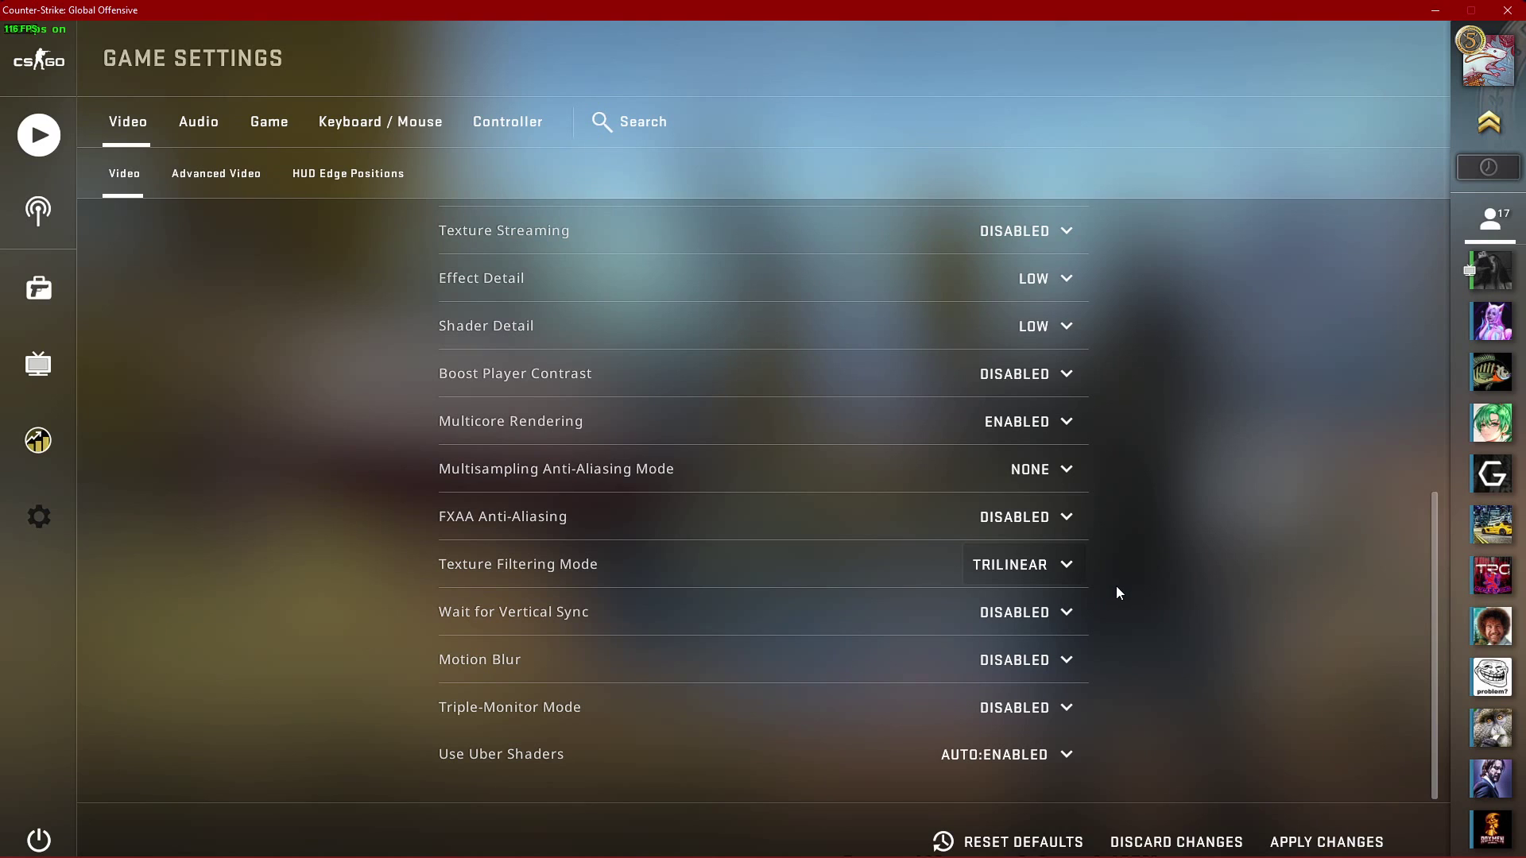
pyautogui.click(1070, 564)
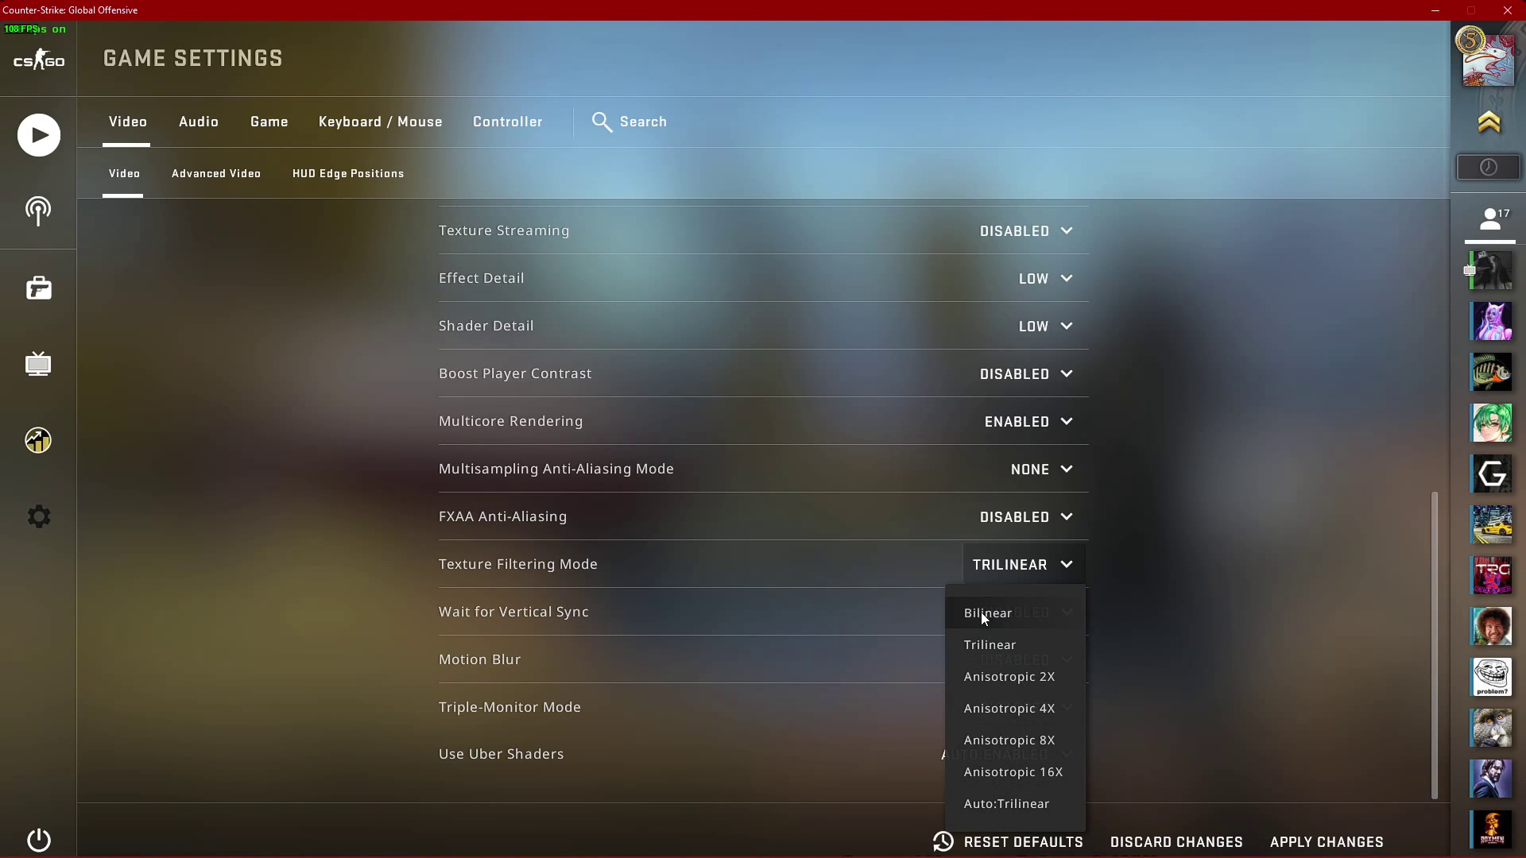
pyautogui.click(1067, 570)
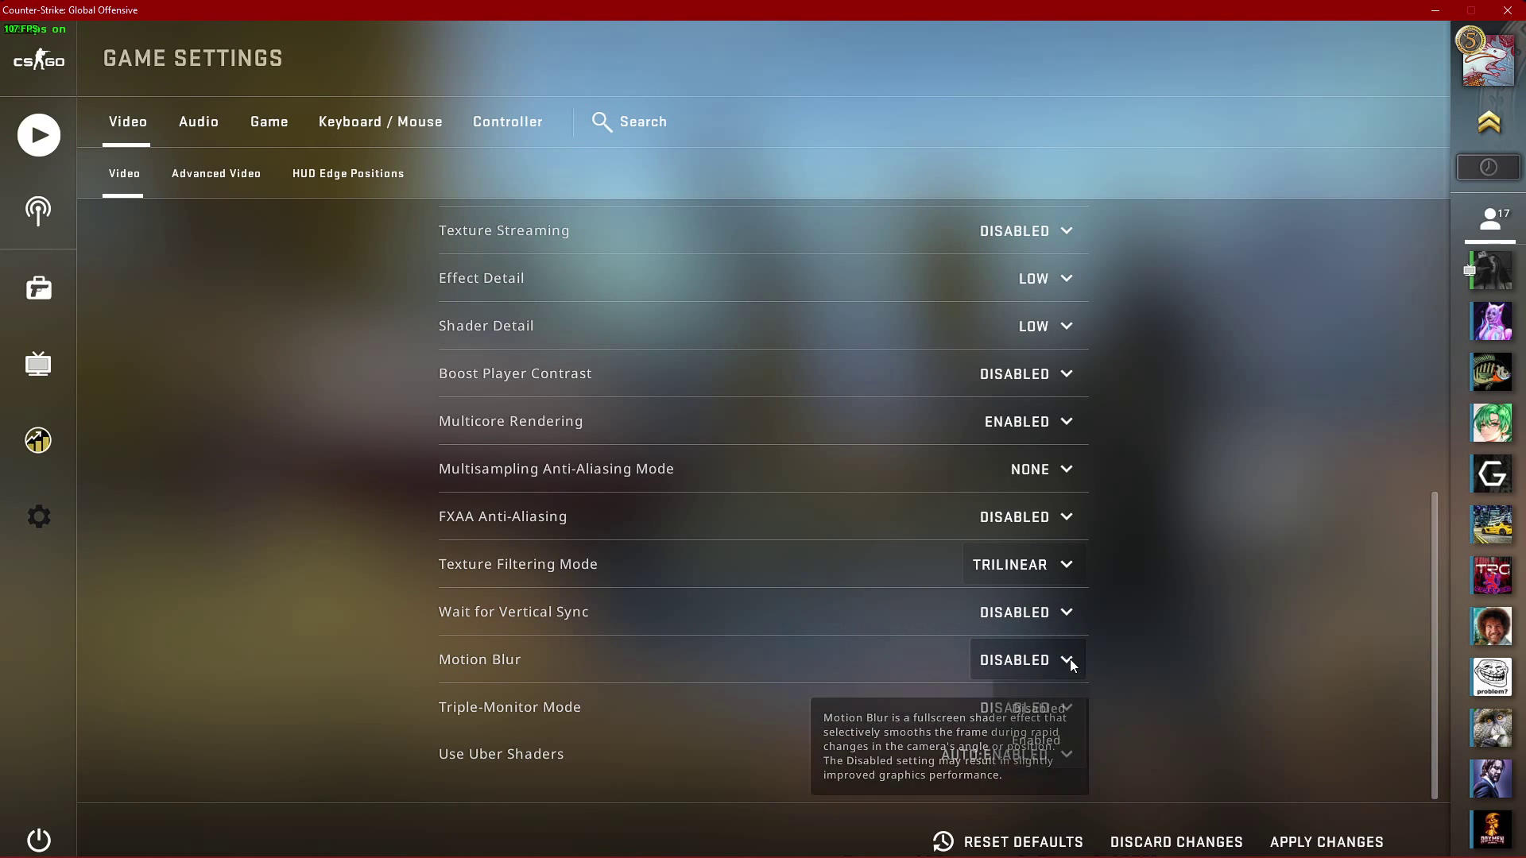
# - Keep Motion Blur and Triple-Monitor Mode disabled and Uber Shaders on Auto:Enabled, then go to the Game tab
pyautogui.click(1067, 660)
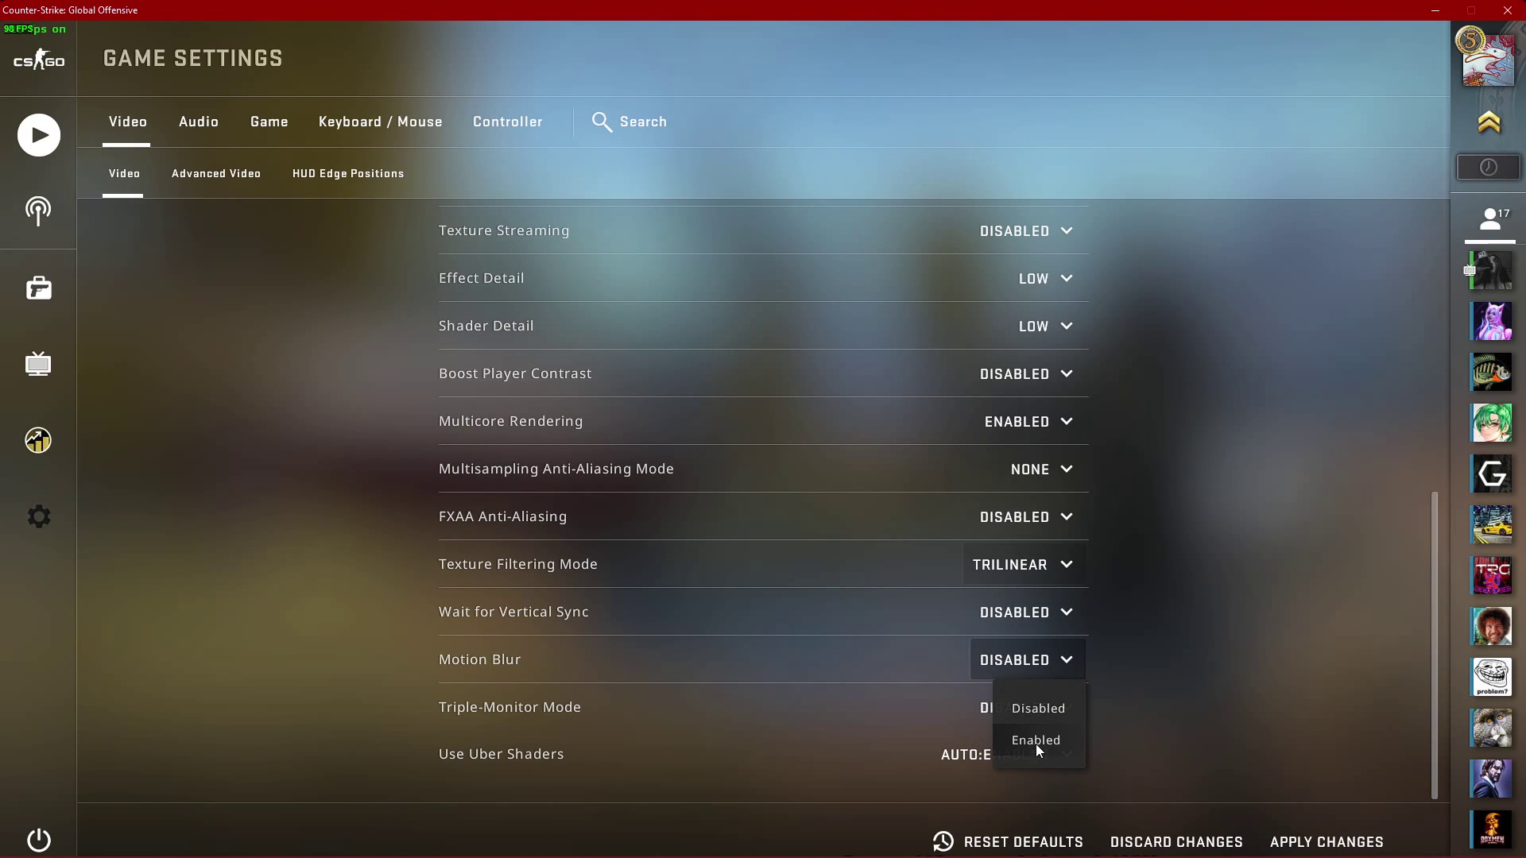
pyautogui.click(1152, 709)
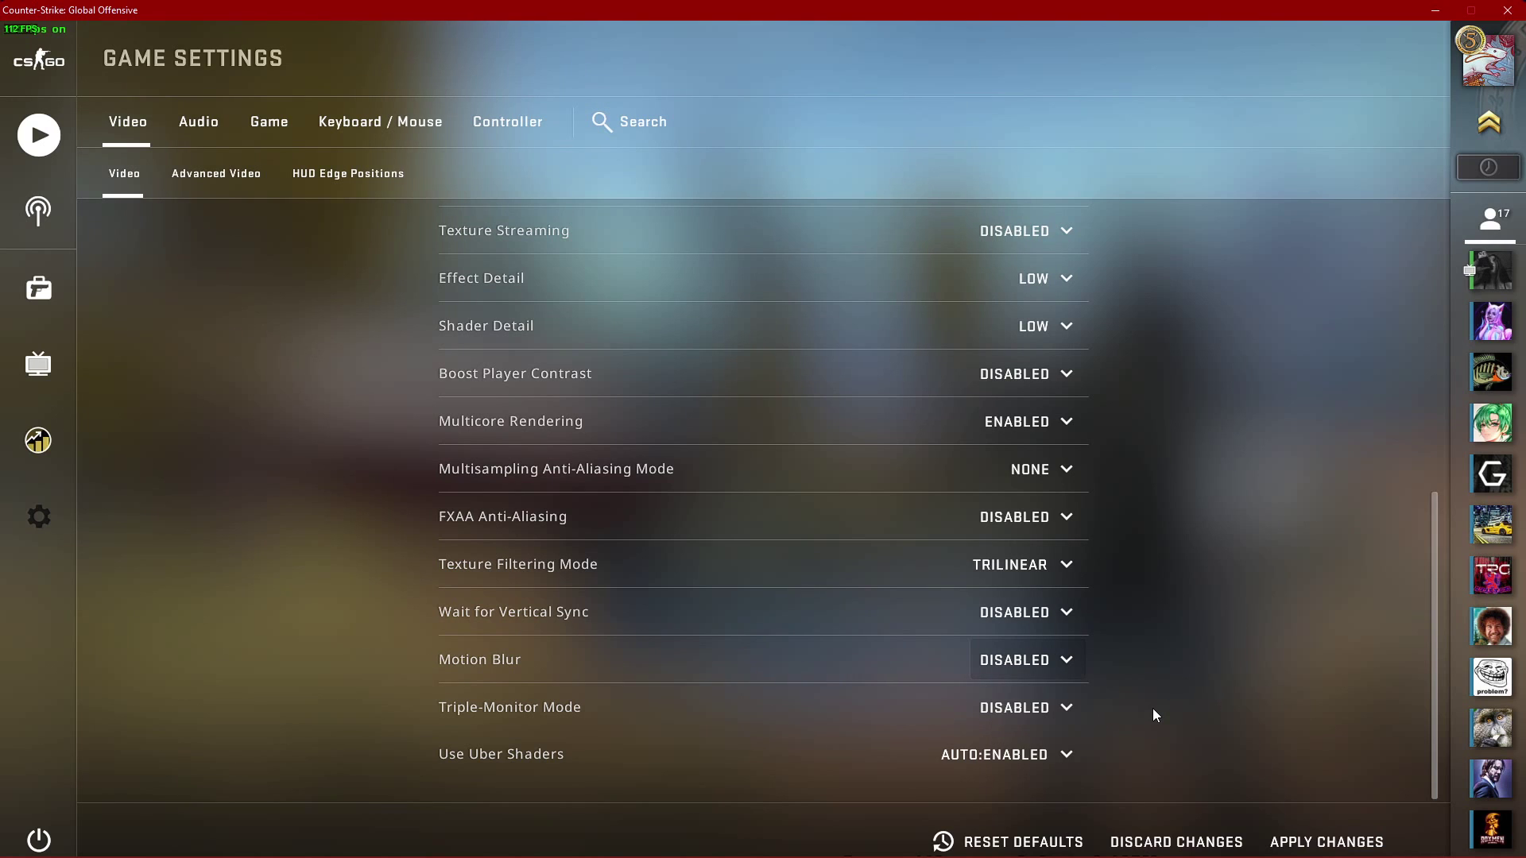
pyautogui.click(1070, 705)
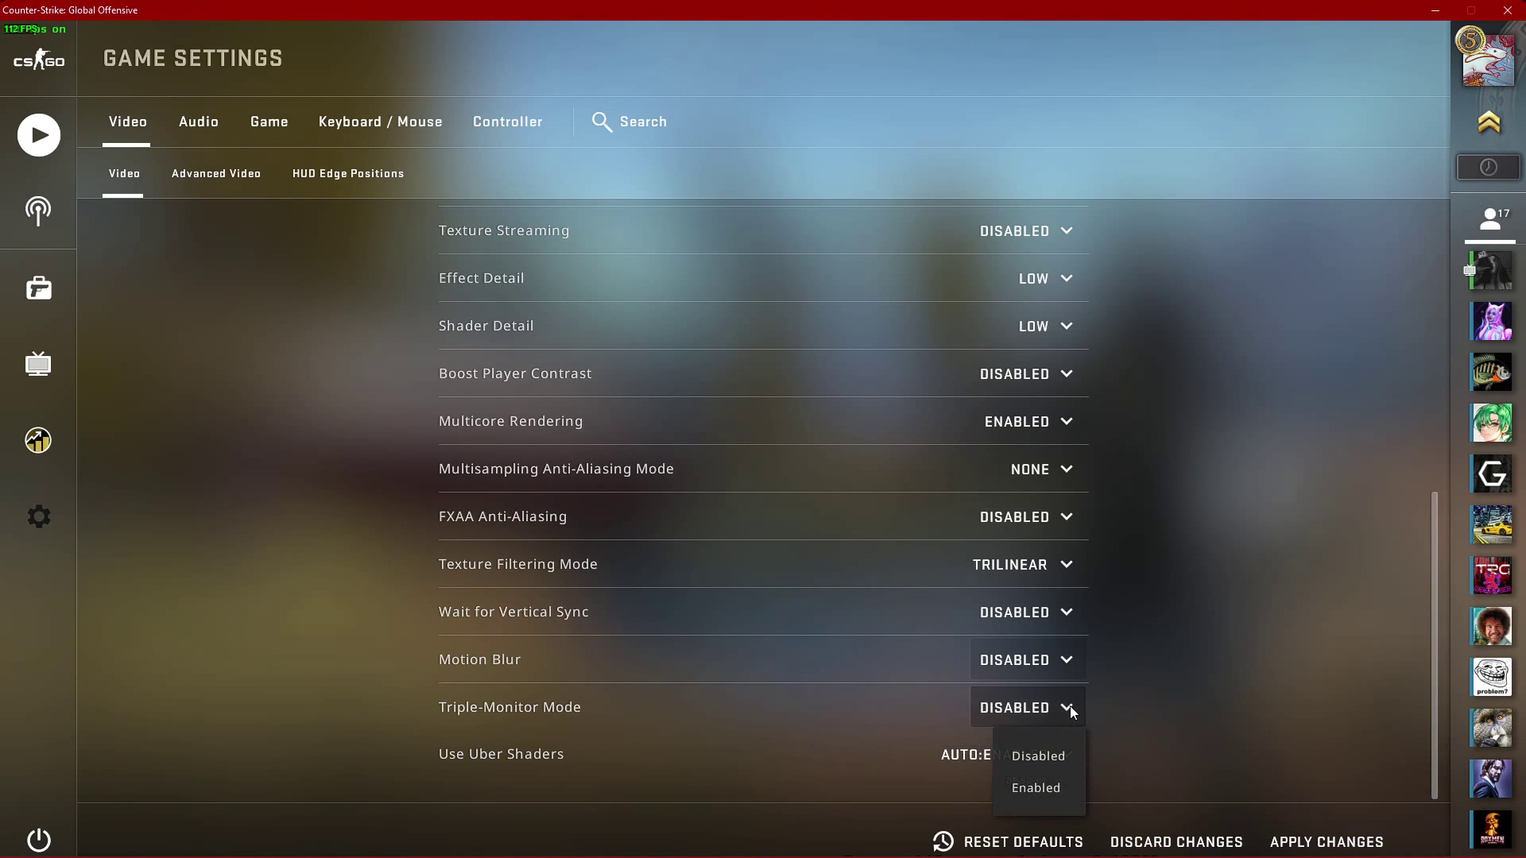
pyautogui.click(1028, 757)
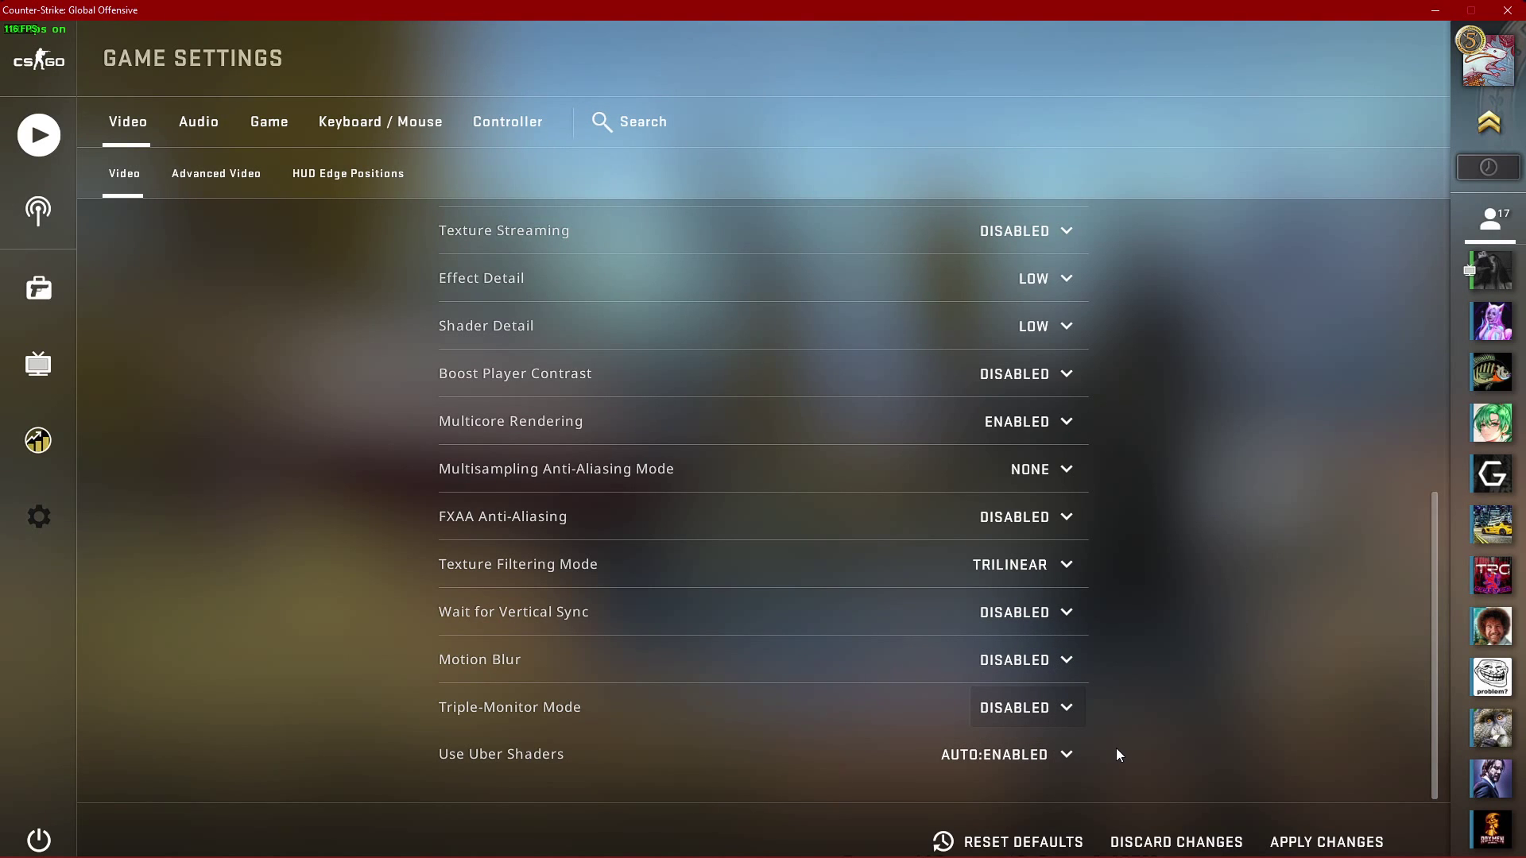
pyautogui.click(1065, 755)
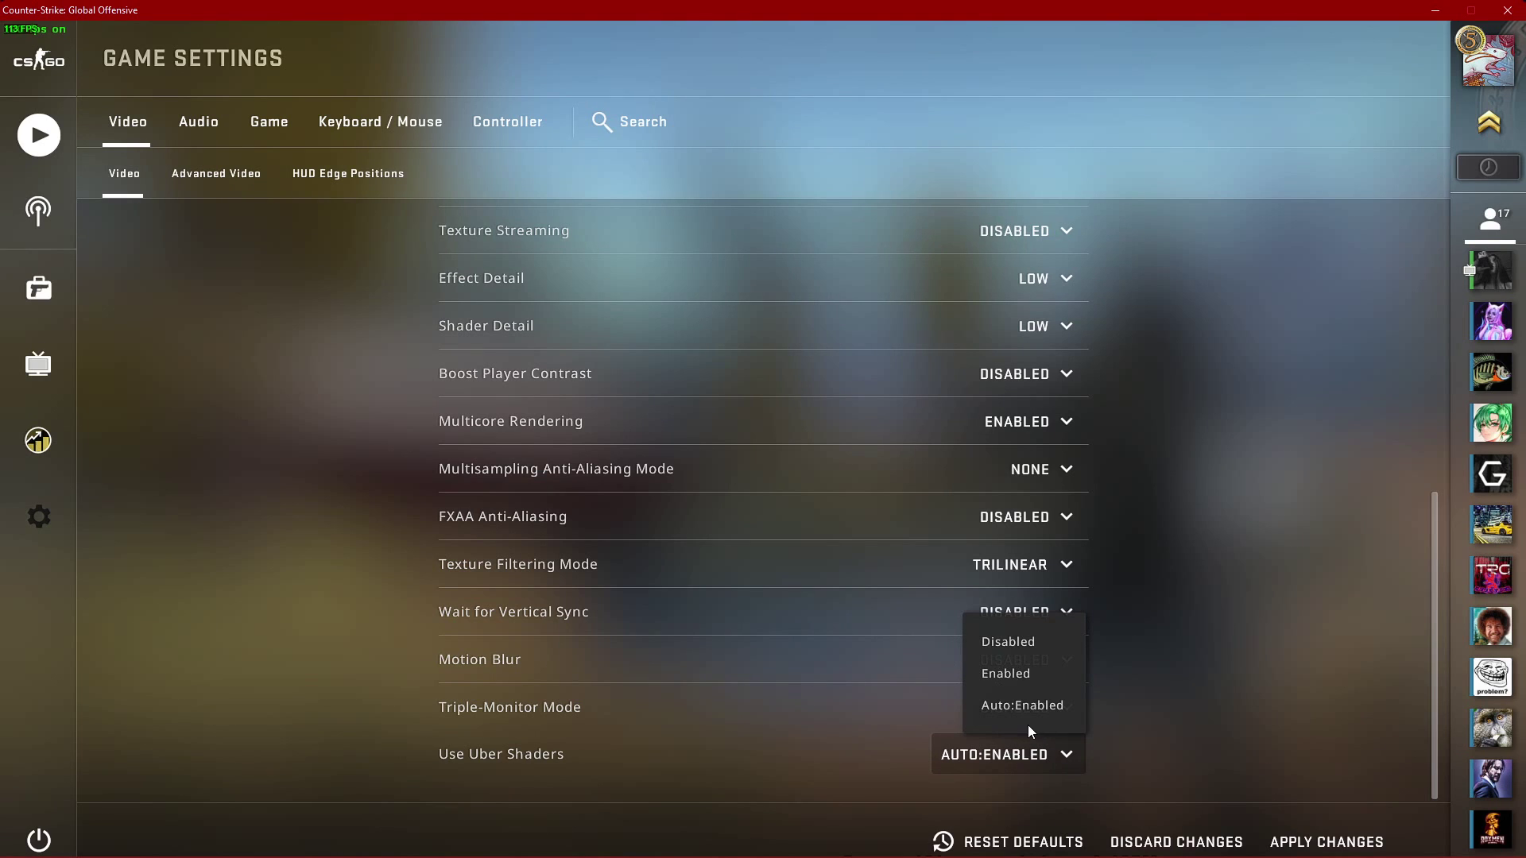
pyautogui.click(993, 707)
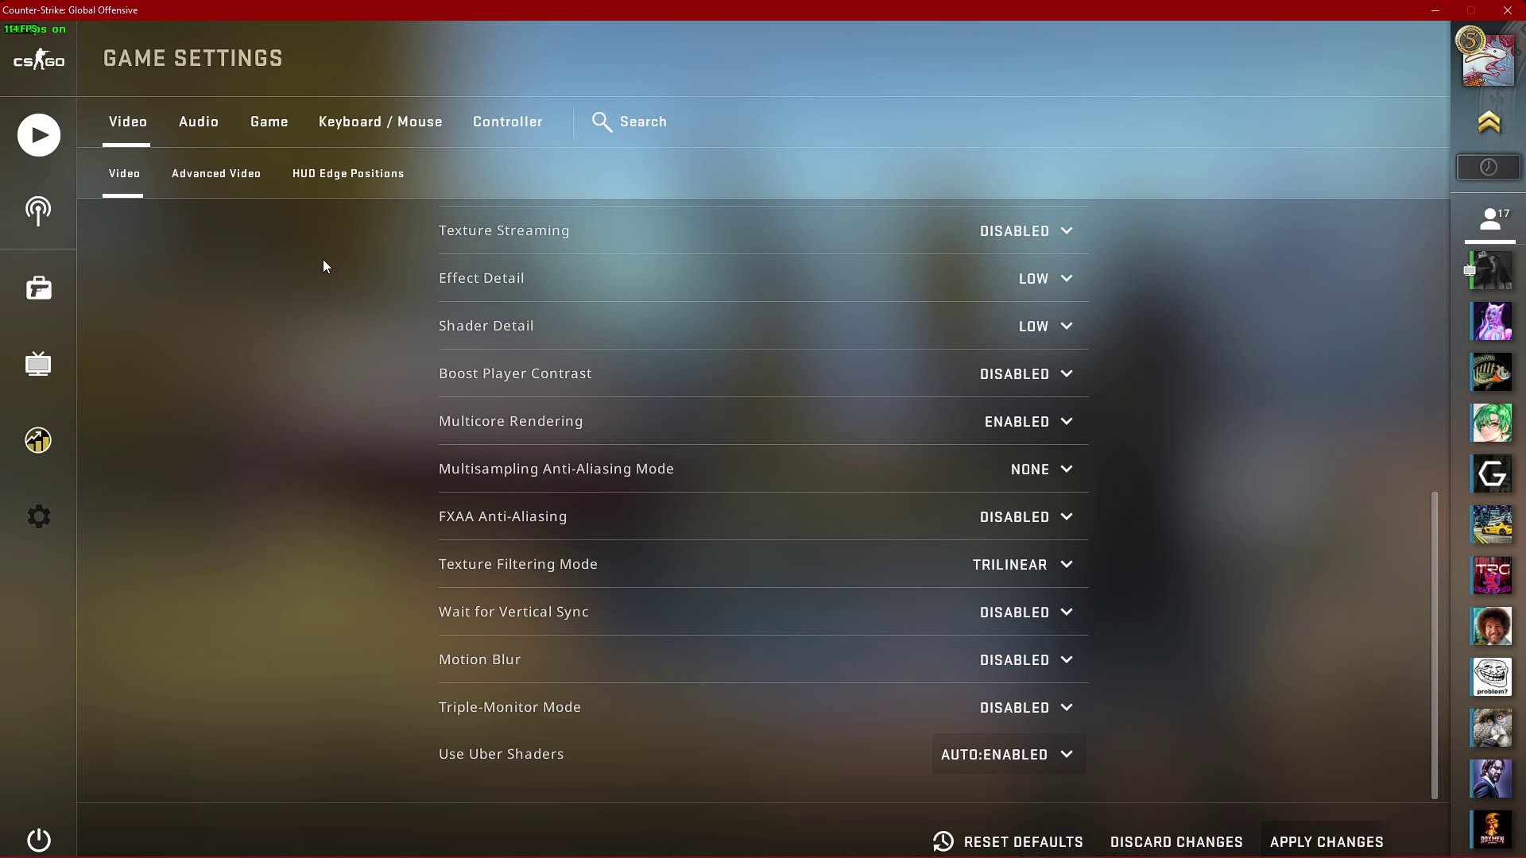
pyautogui.click(271, 125)
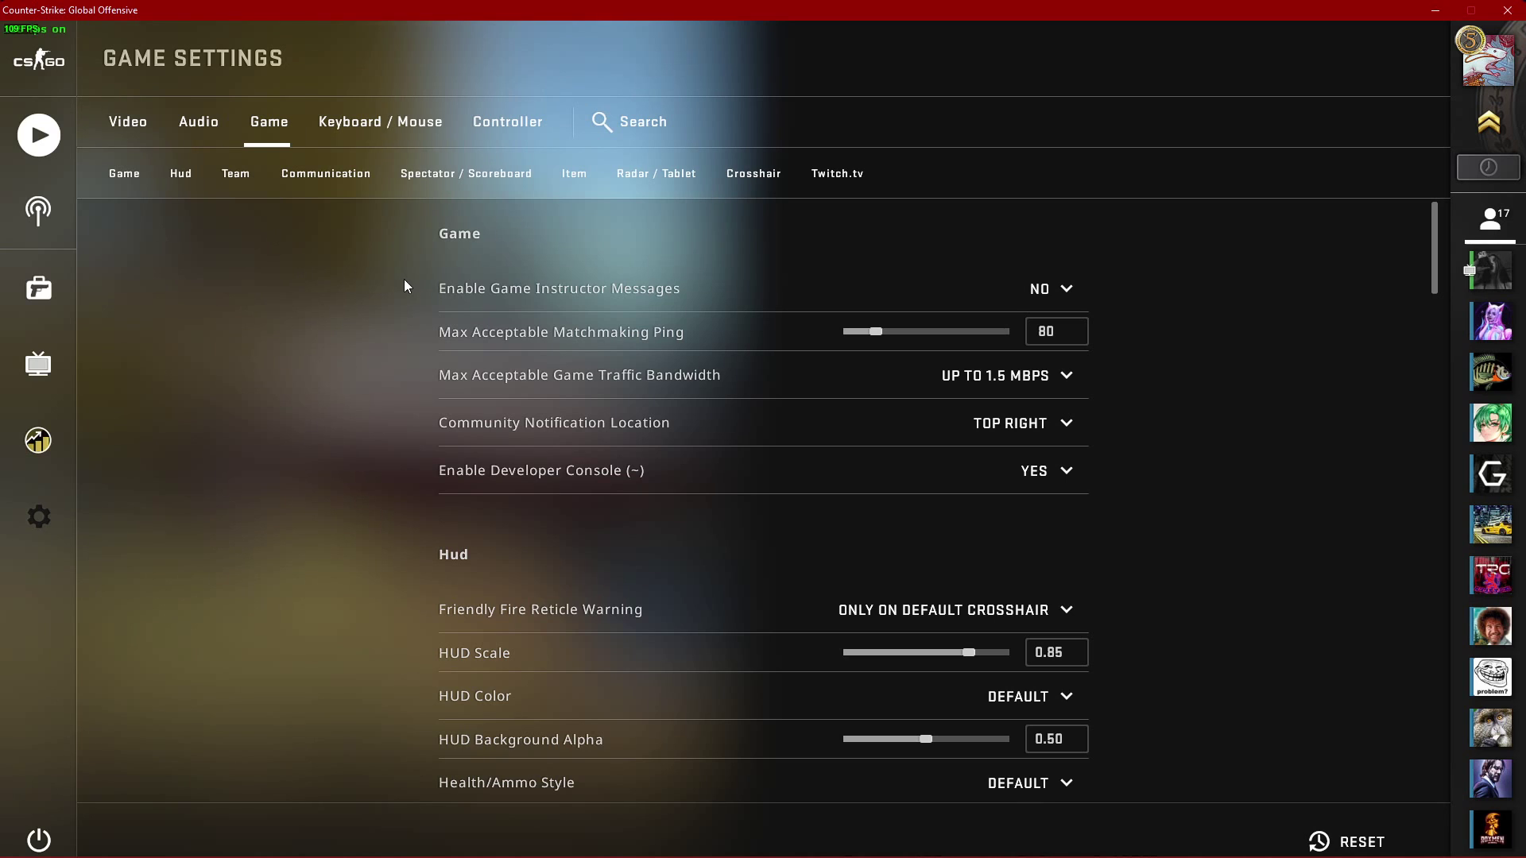
pyautogui.click(1064, 473)
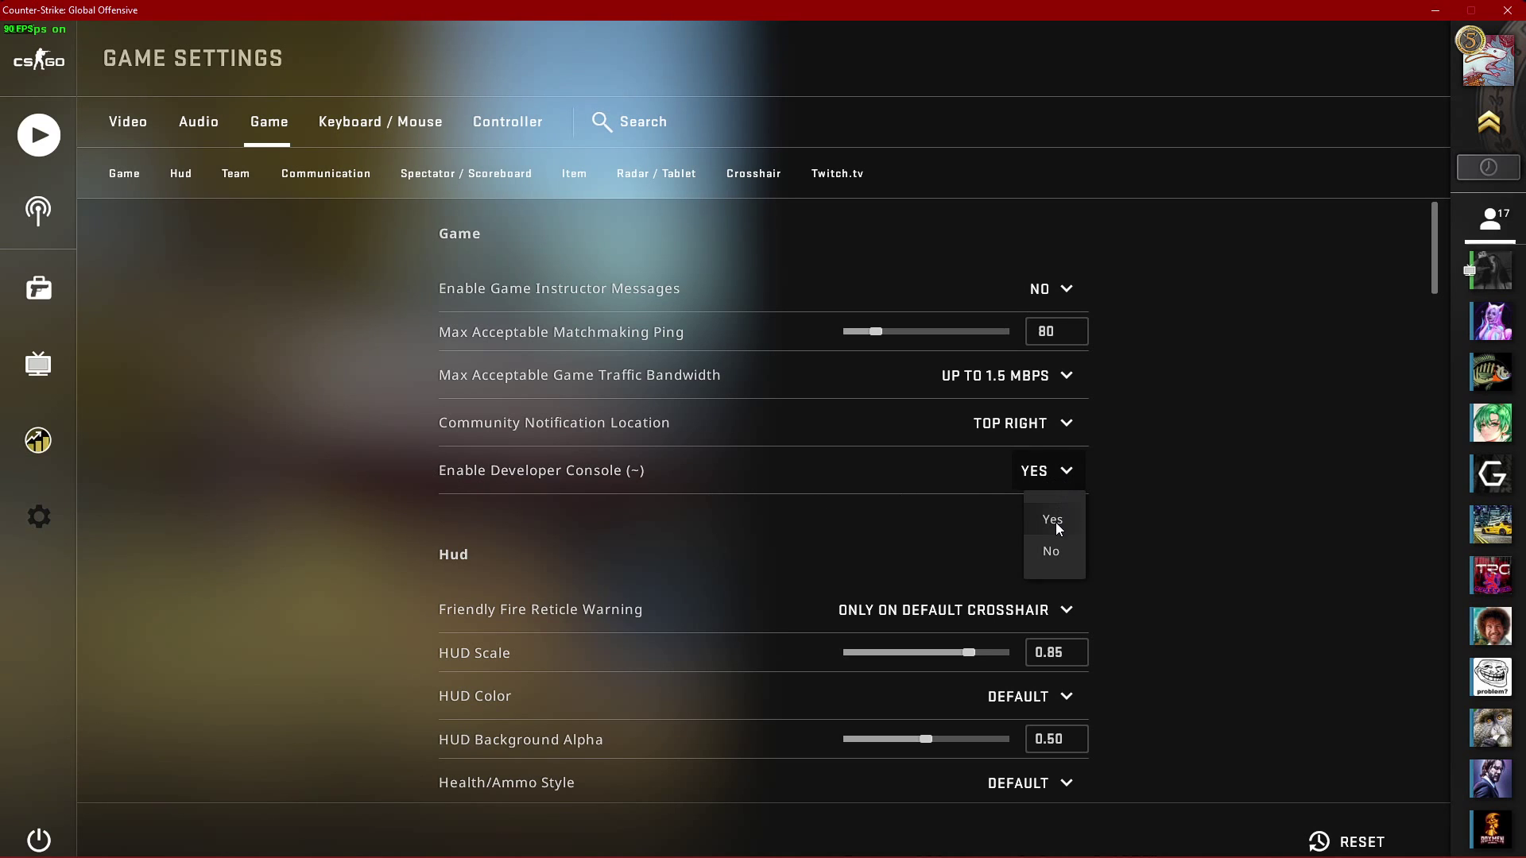
pyautogui.click(1055, 523)
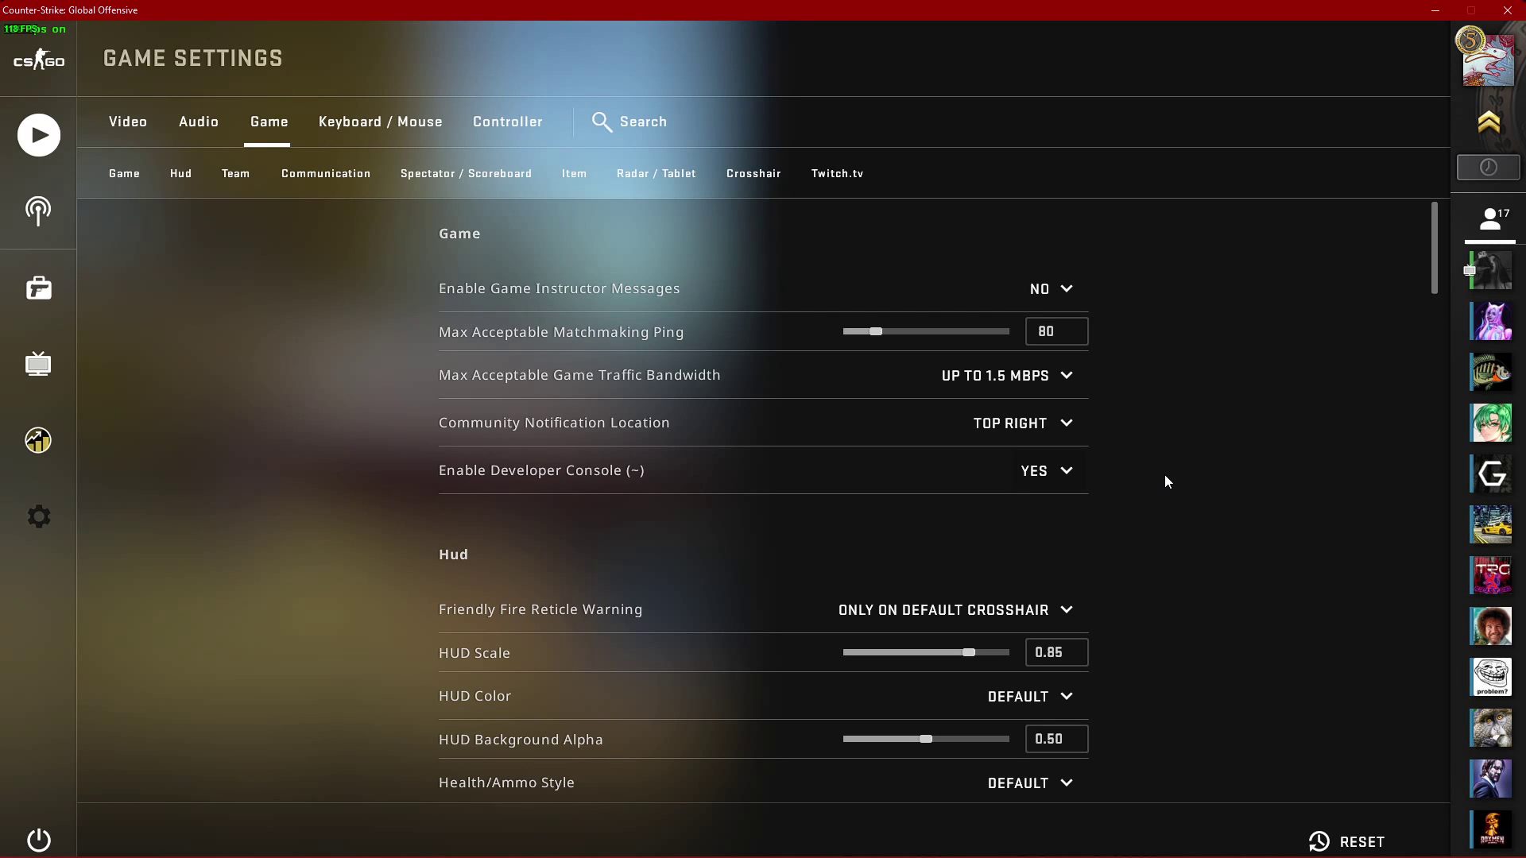
pyautogui.press('Escape')
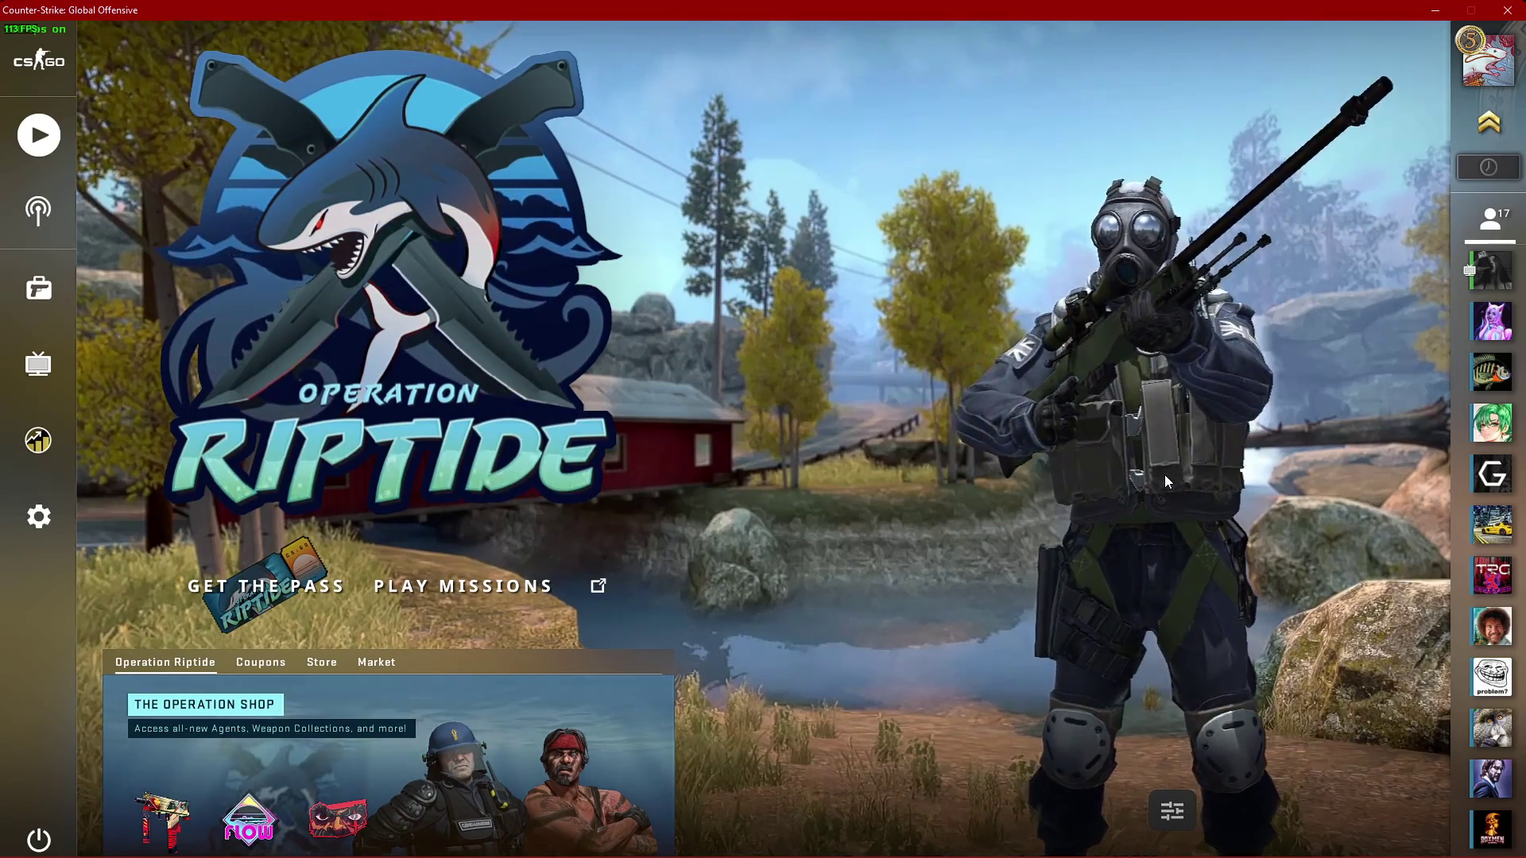
pyautogui.click(31, 516)
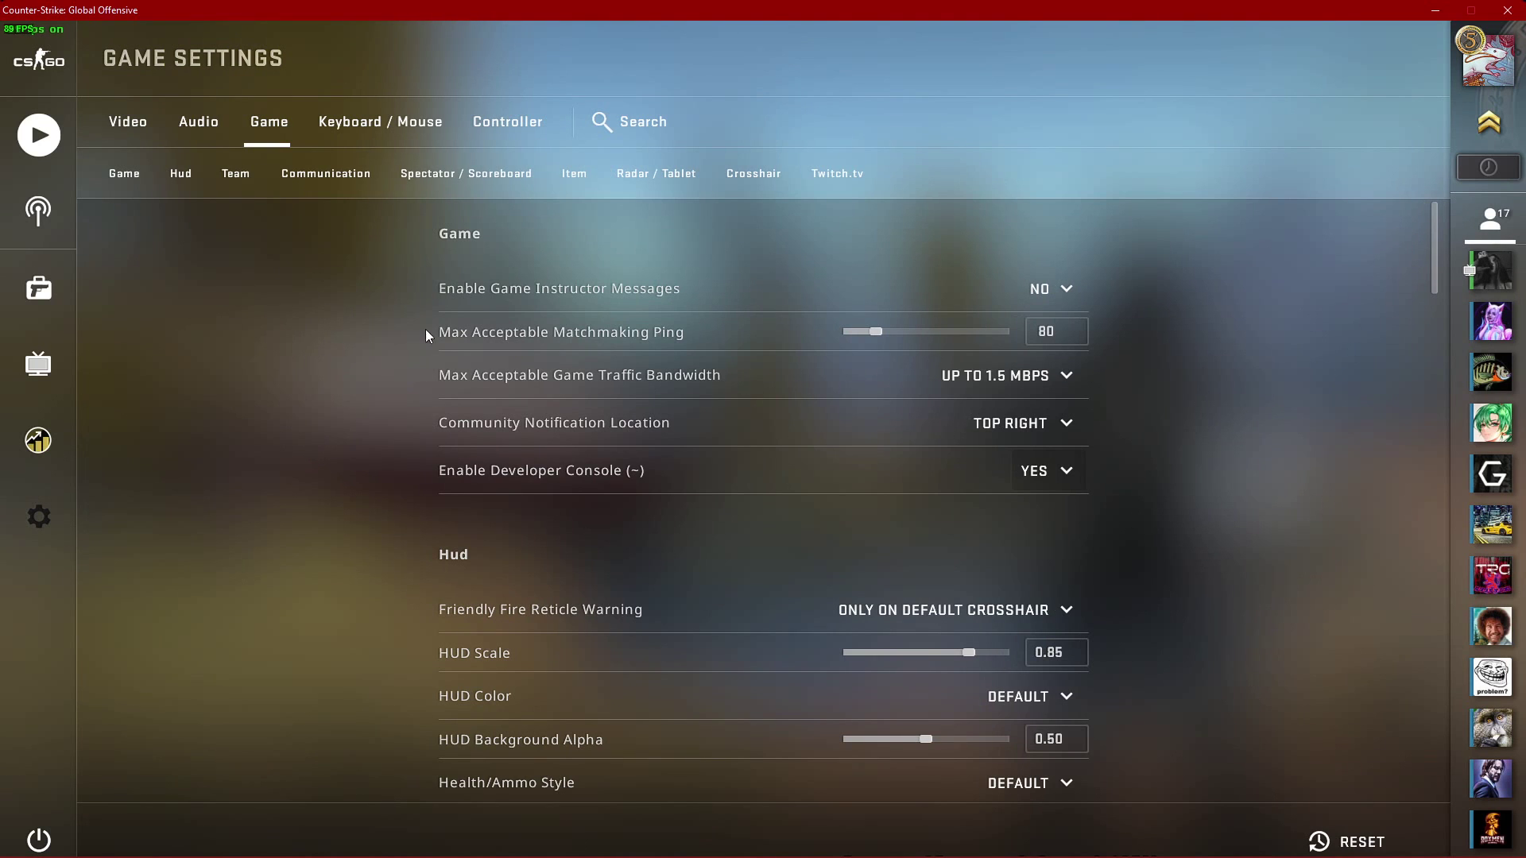
pyautogui.click(1068, 377)
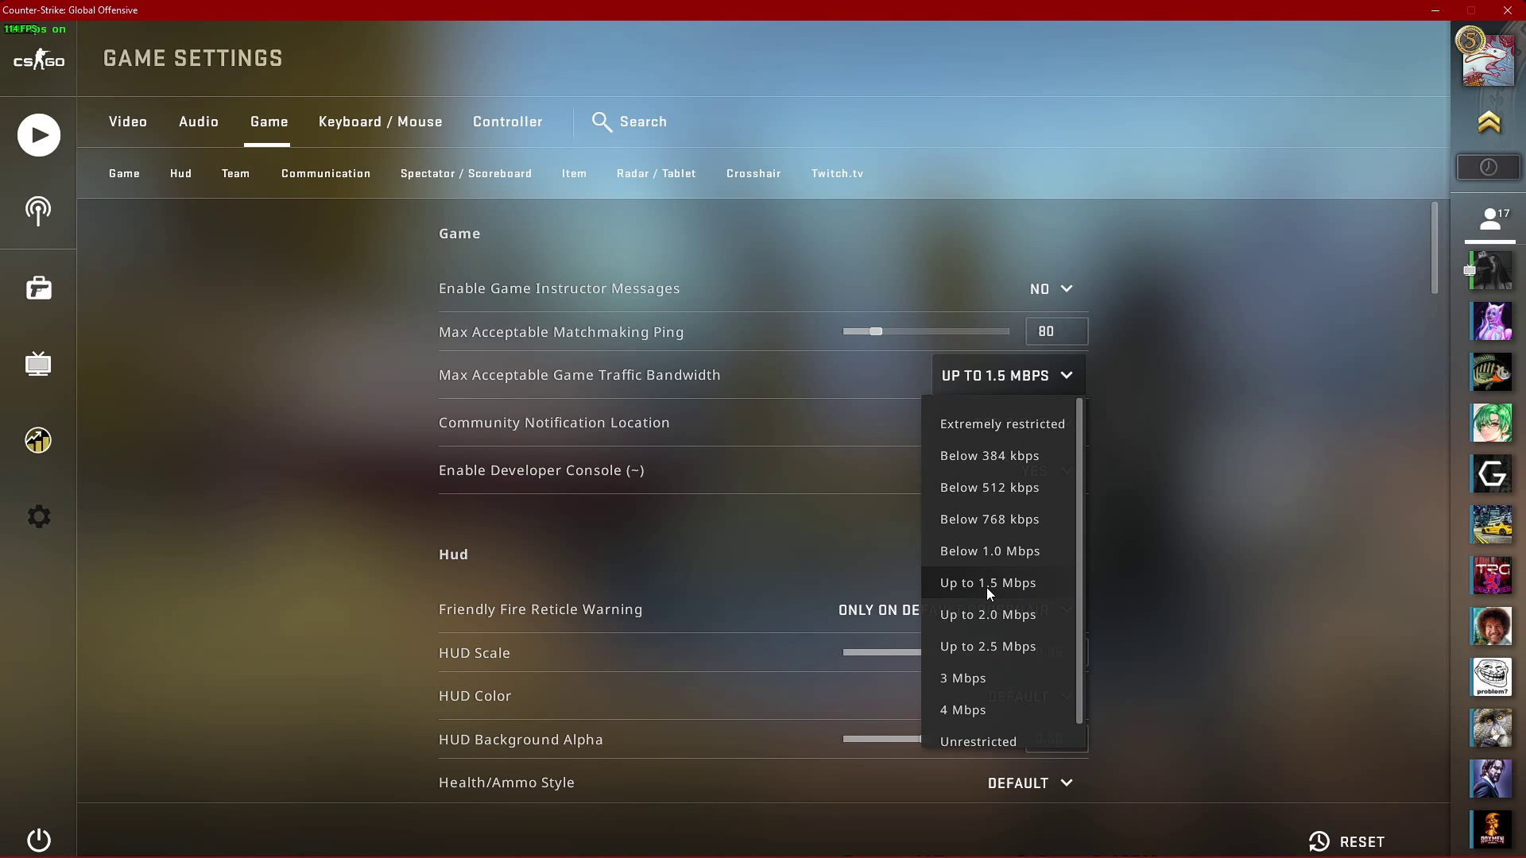
pyautogui.scroll(-1, 989, 615)
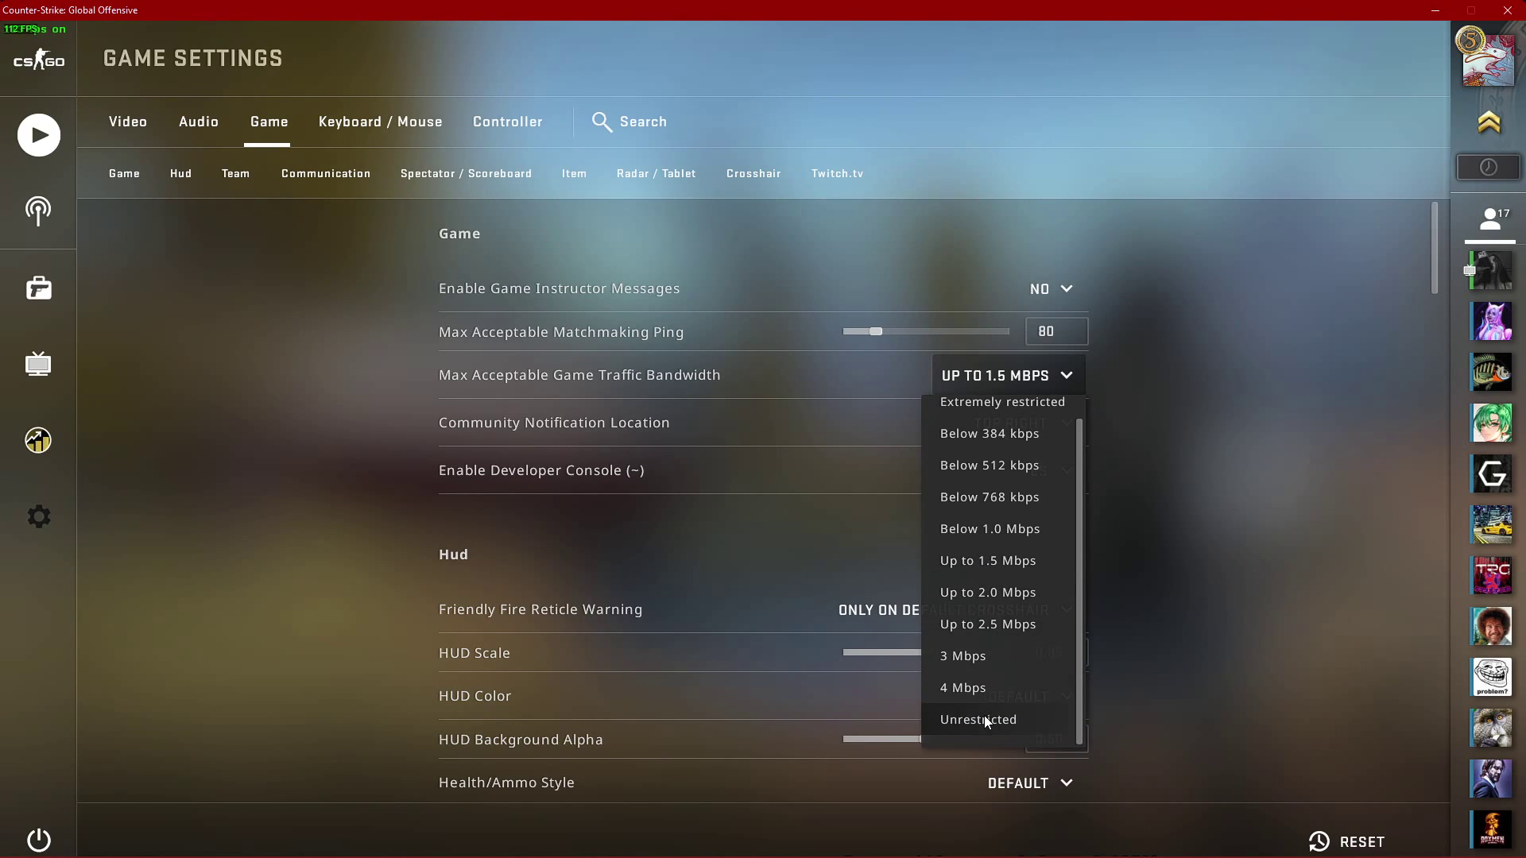
# - Leave bandwidth at Up to 1.5 Mbps, exit settings, and launch Task Manager
pyautogui.click(1210, 521)
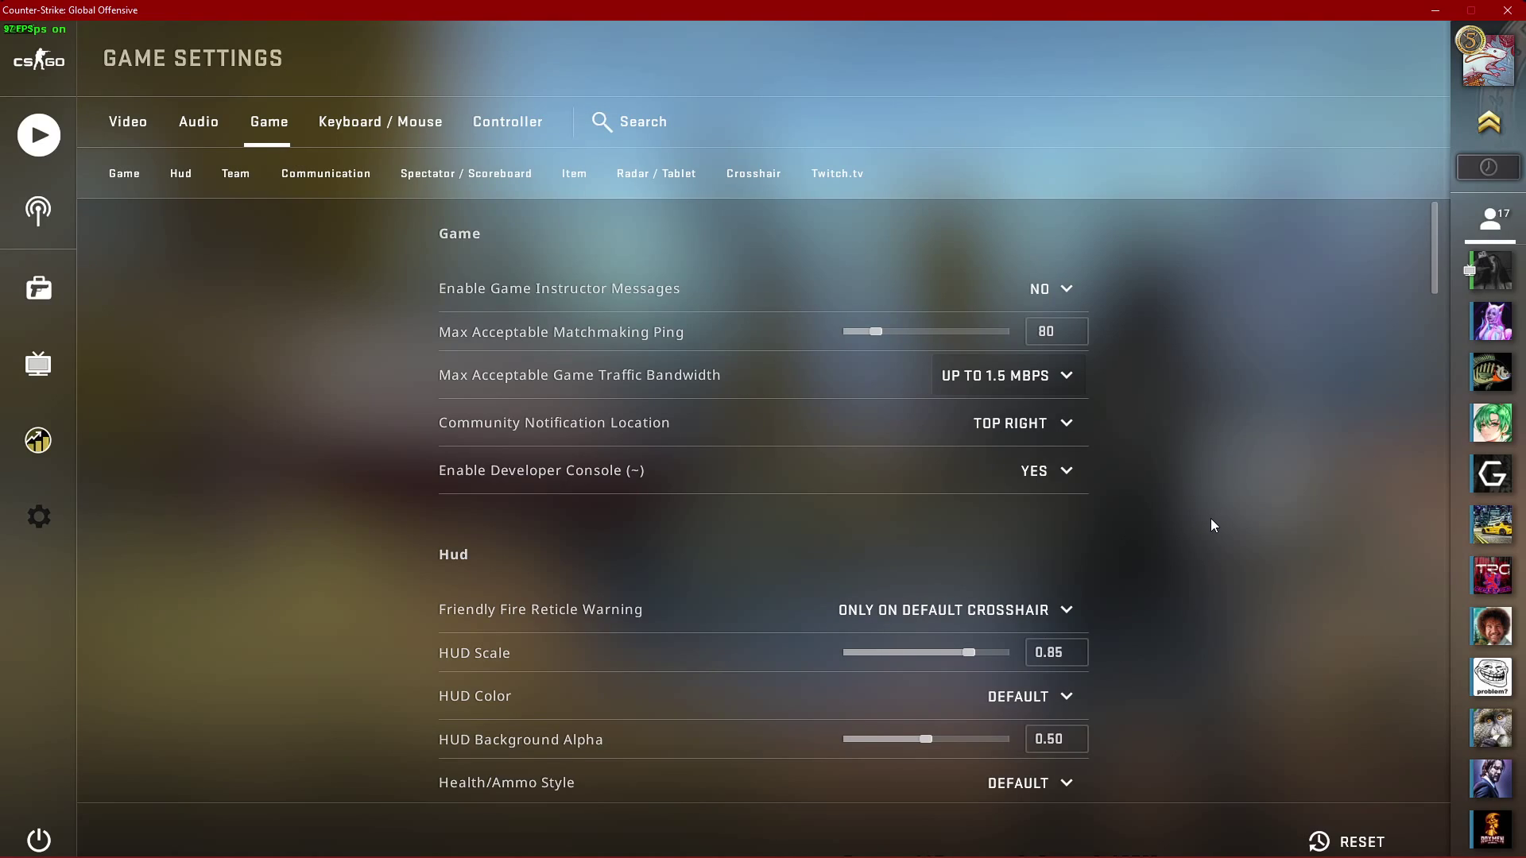
pyautogui.press('Escape')
pyautogui.press('super')
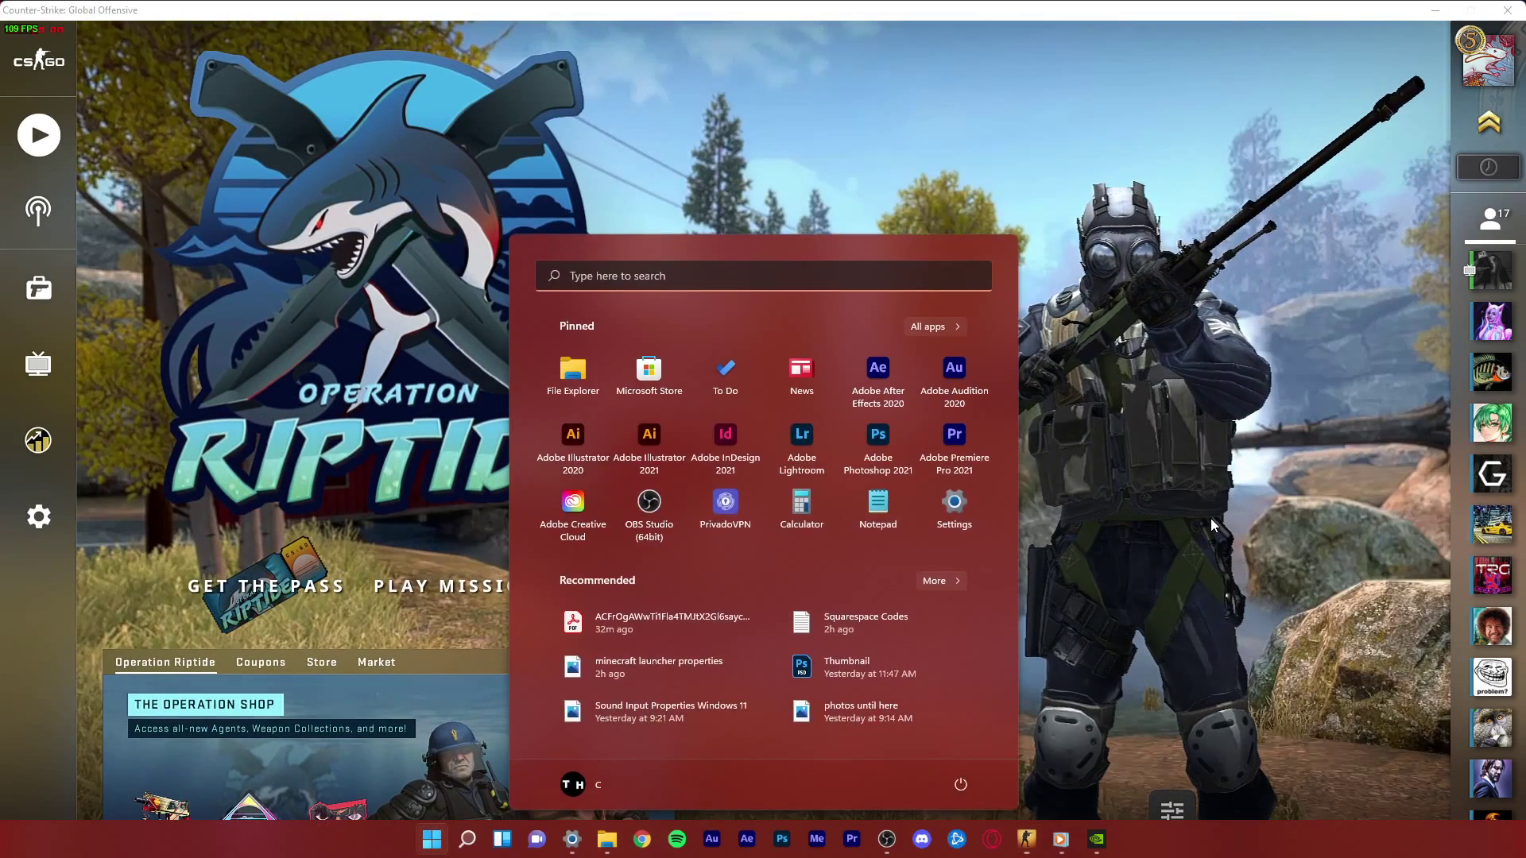
pyautogui.write('task manager')
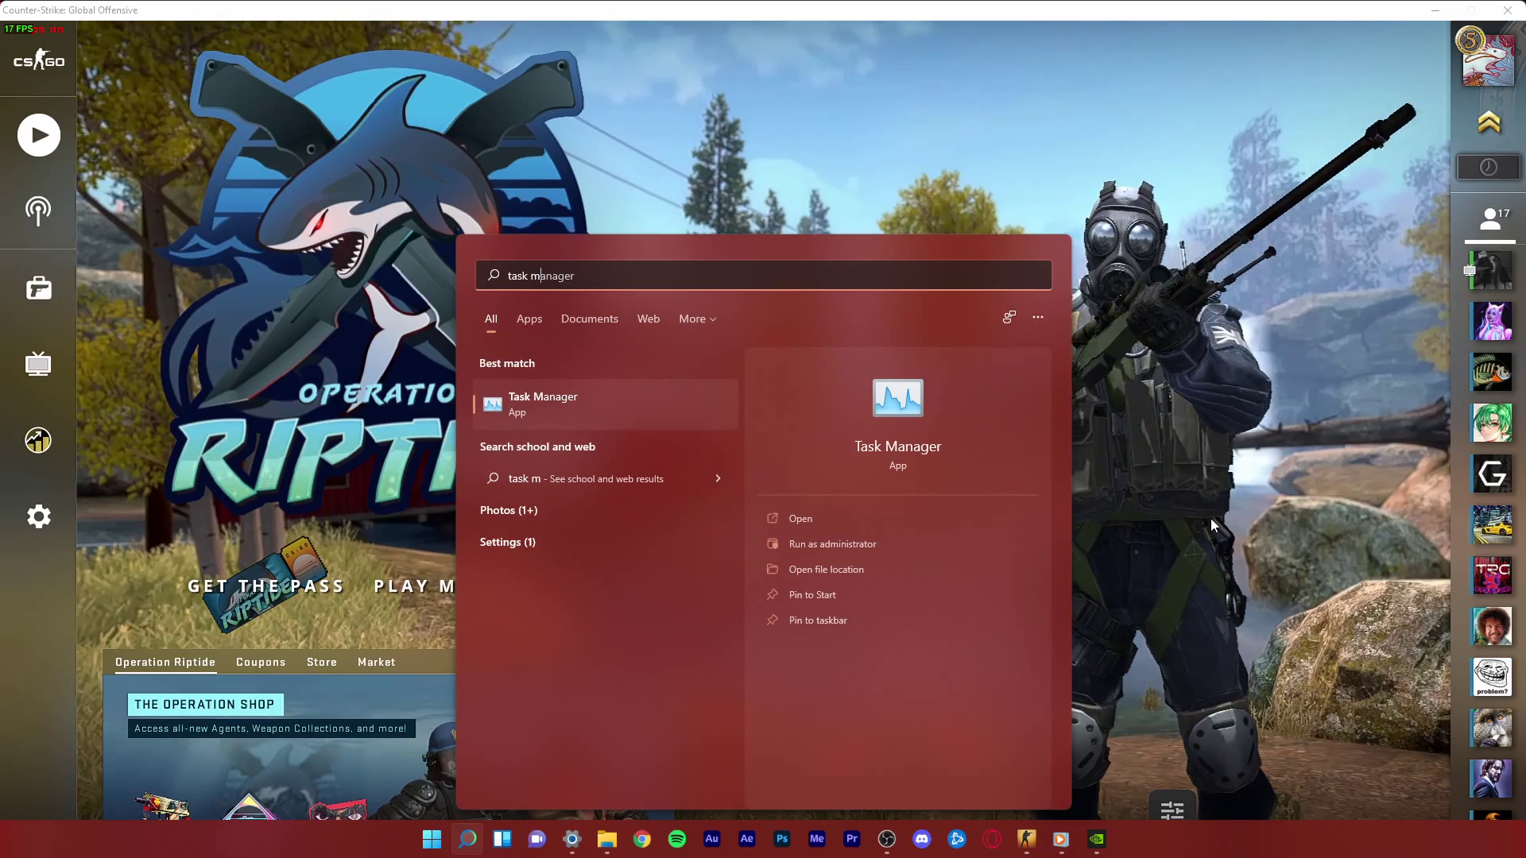
pyautogui.press('Return')
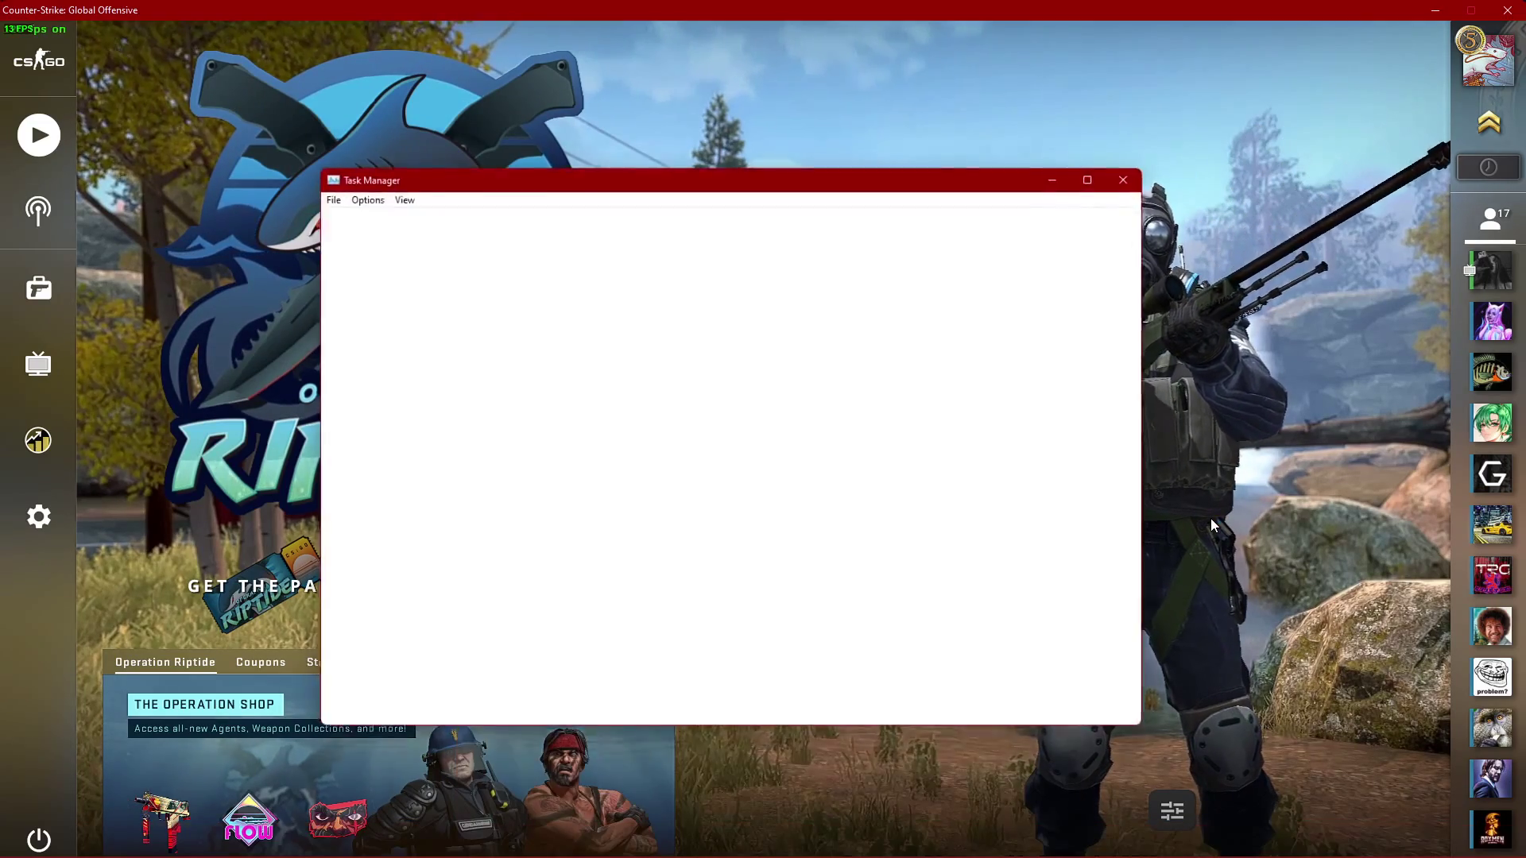
pyautogui.click(1114, 847)
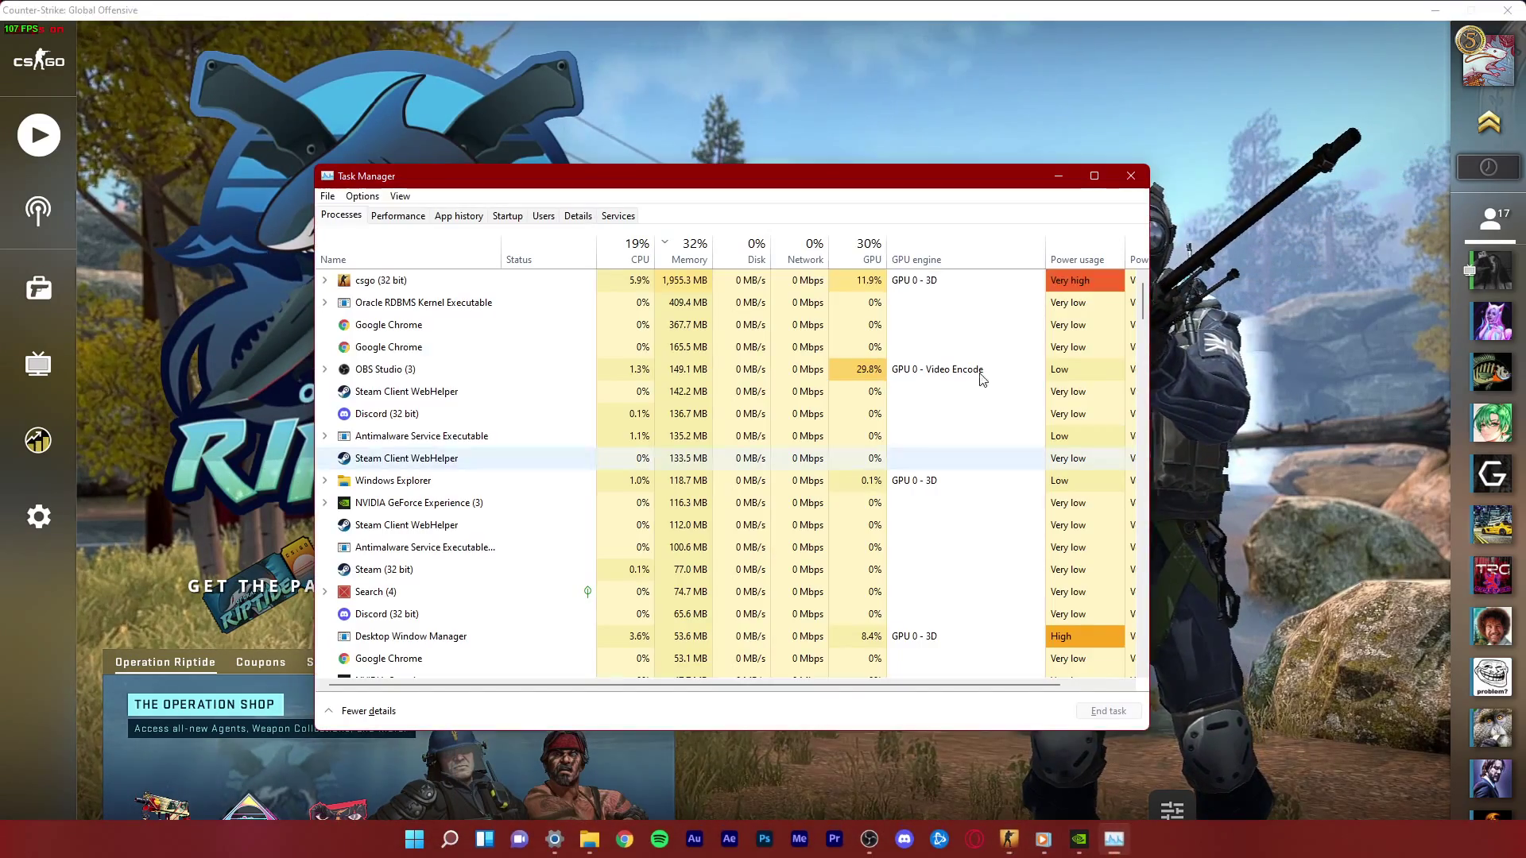
pyautogui.moveTo(721, 186); pyautogui.dragTo(765, 171)
# - Set the csgo.exe process to High priority on the Details tab
pyautogui.click(396, 273)
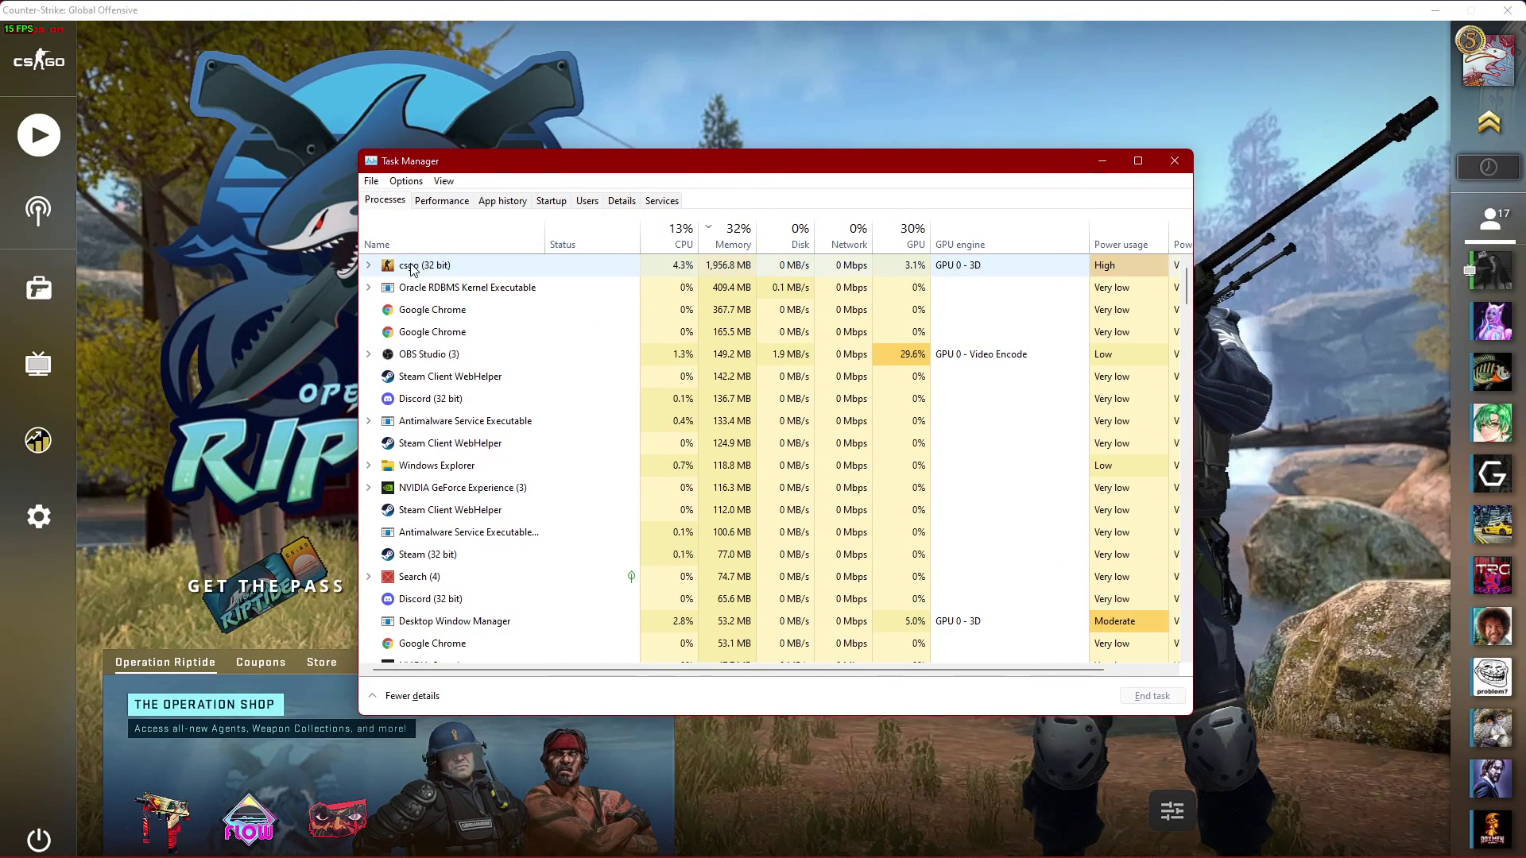
pyautogui.rightClick(412, 275)
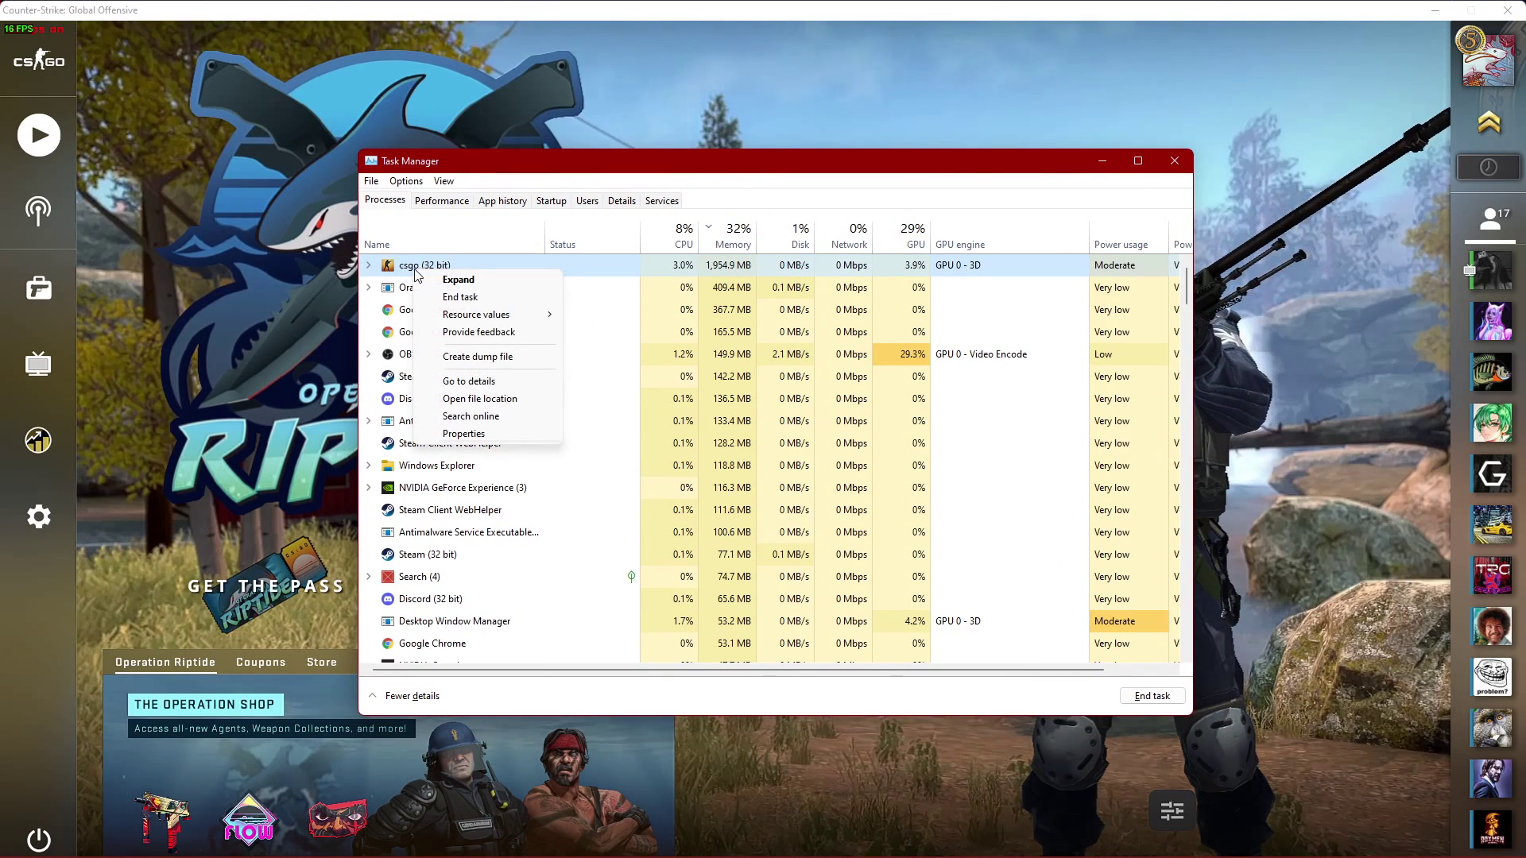
pyautogui.click(433, 387)
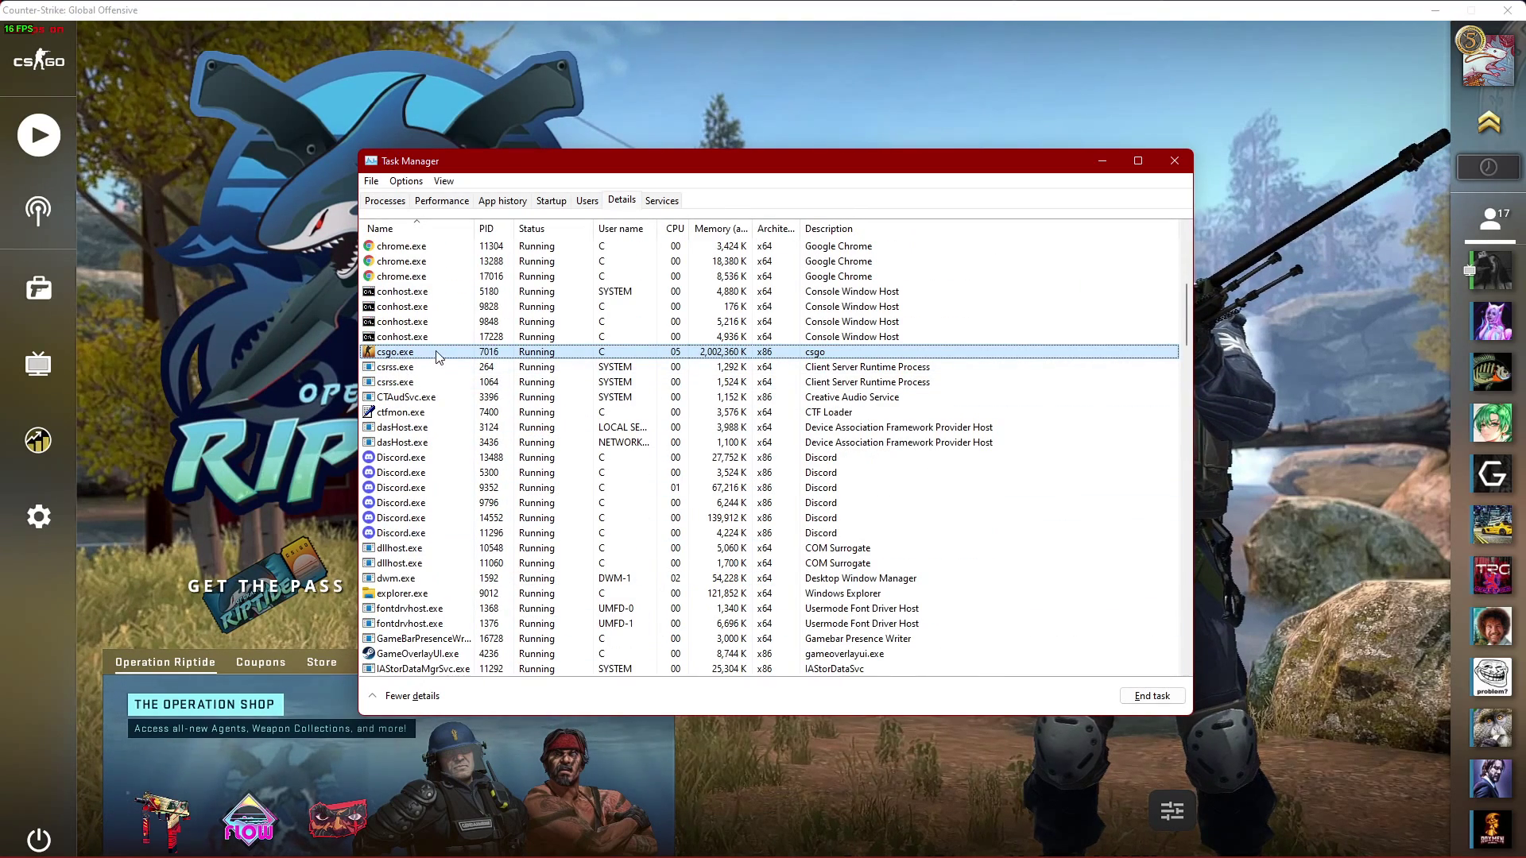
pyautogui.rightClick(438, 355)
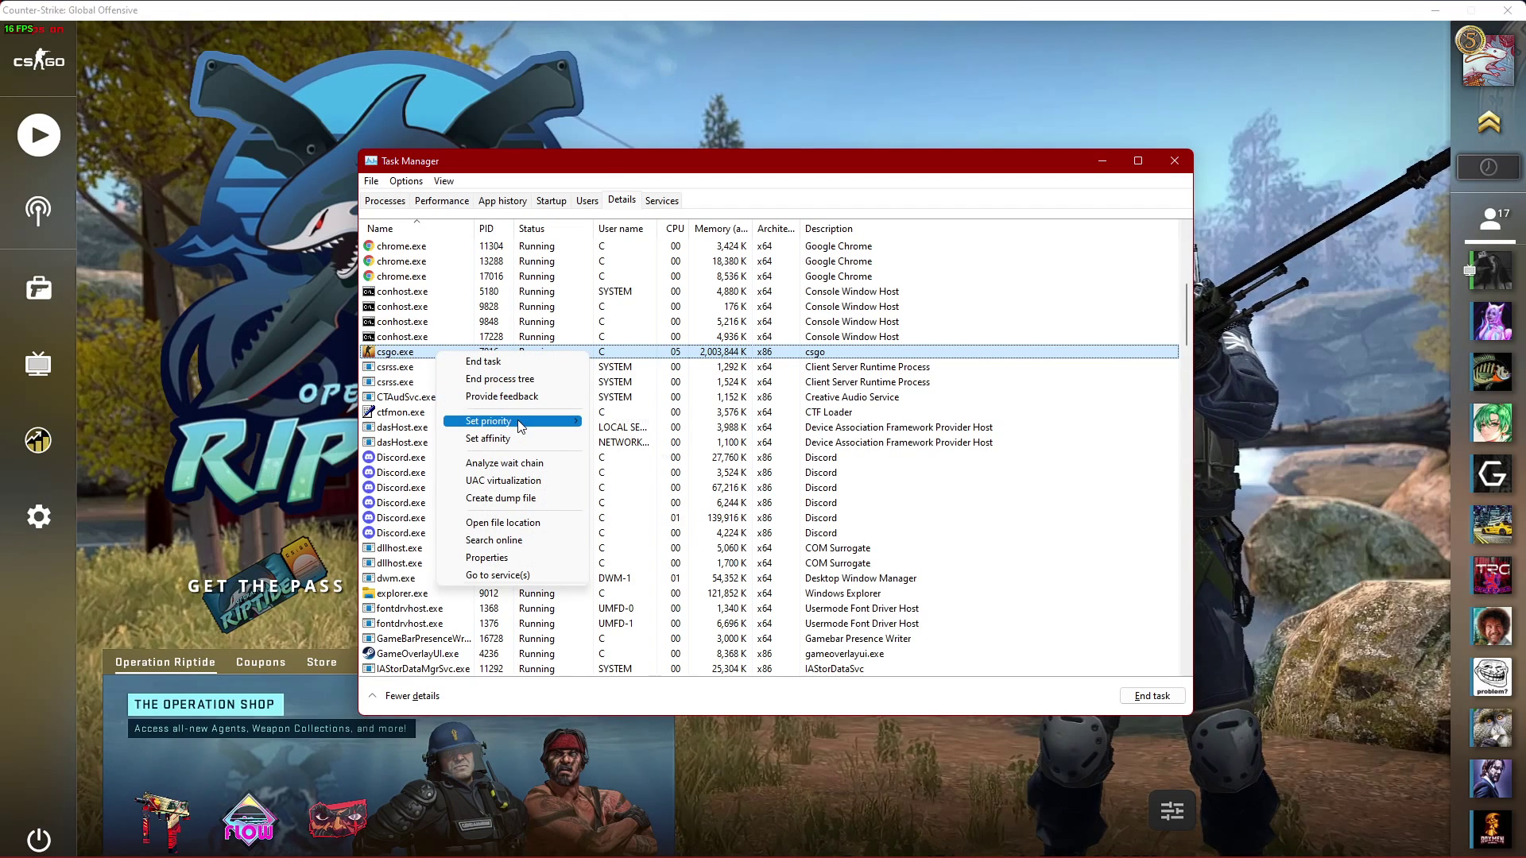
pyautogui.moveTo(517, 421)
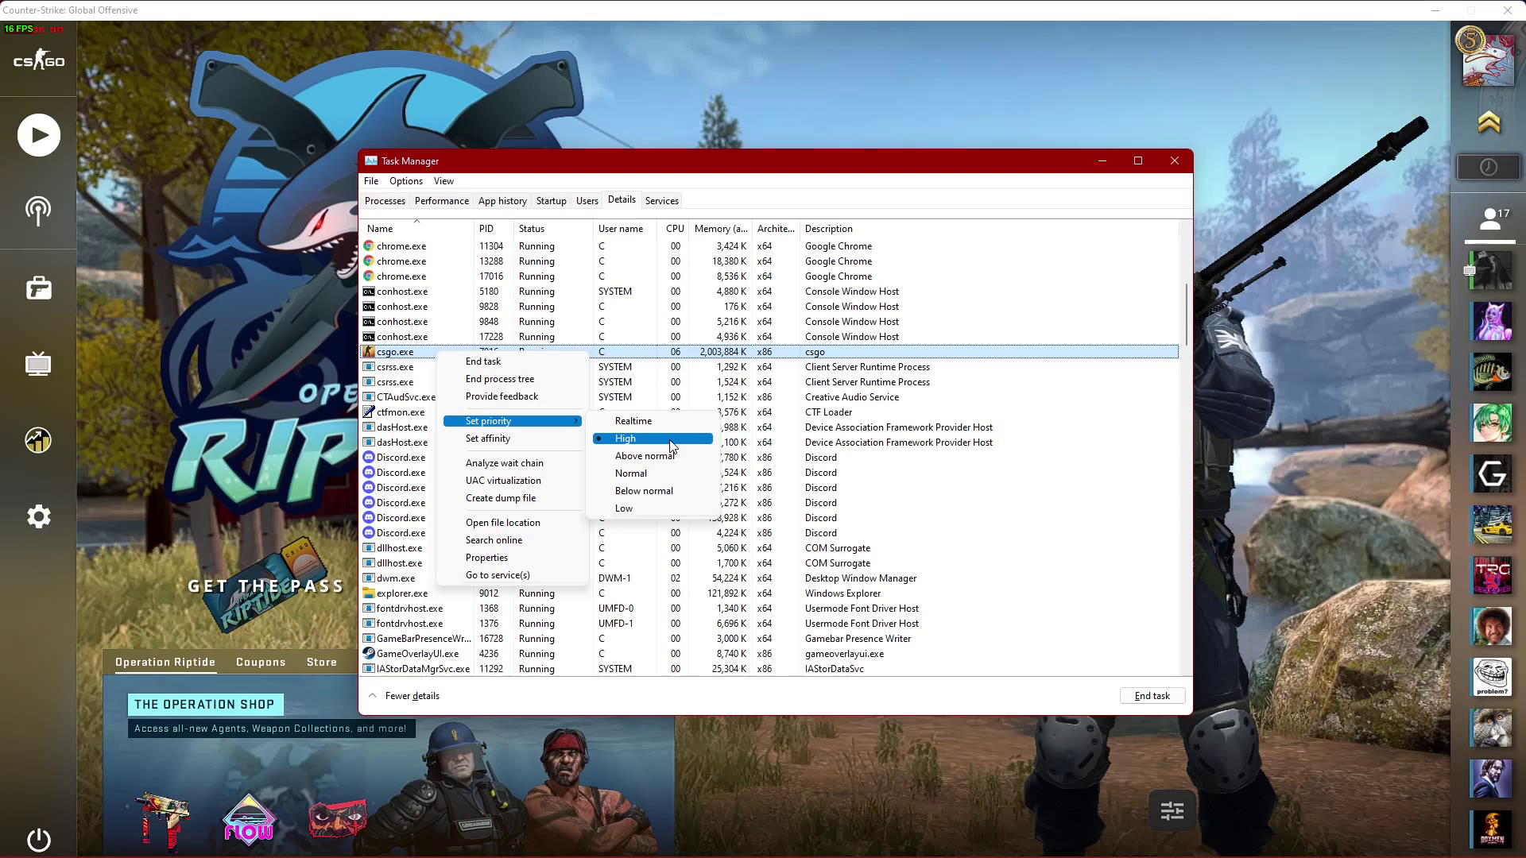
pyautogui.click(672, 442)
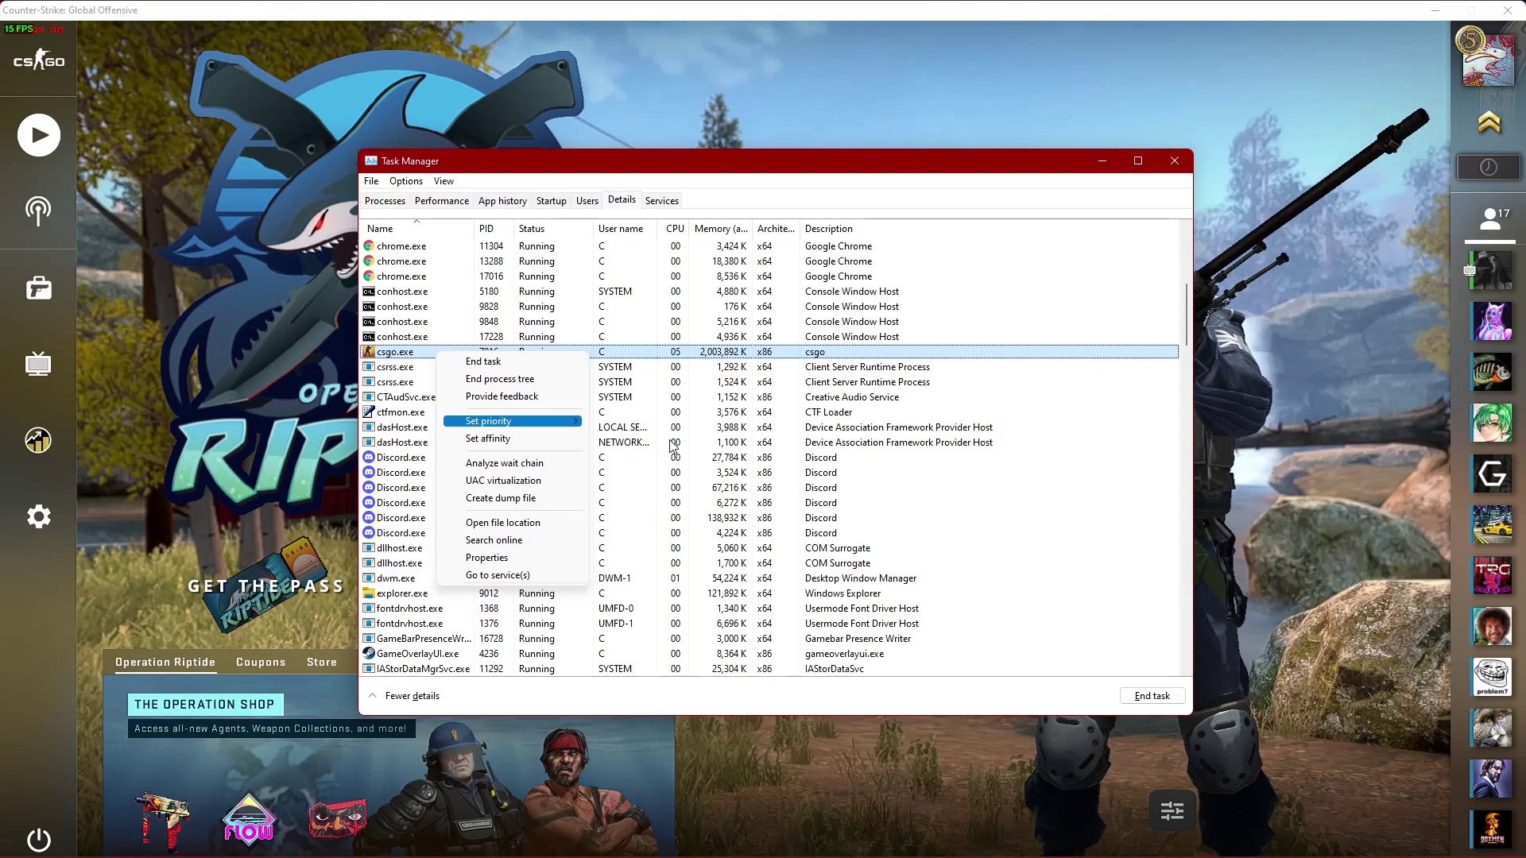
# - Check the Chrome, Discord and NVIDIA GeForce Experience processes without ending any of them
pyautogui.click(388, 204)
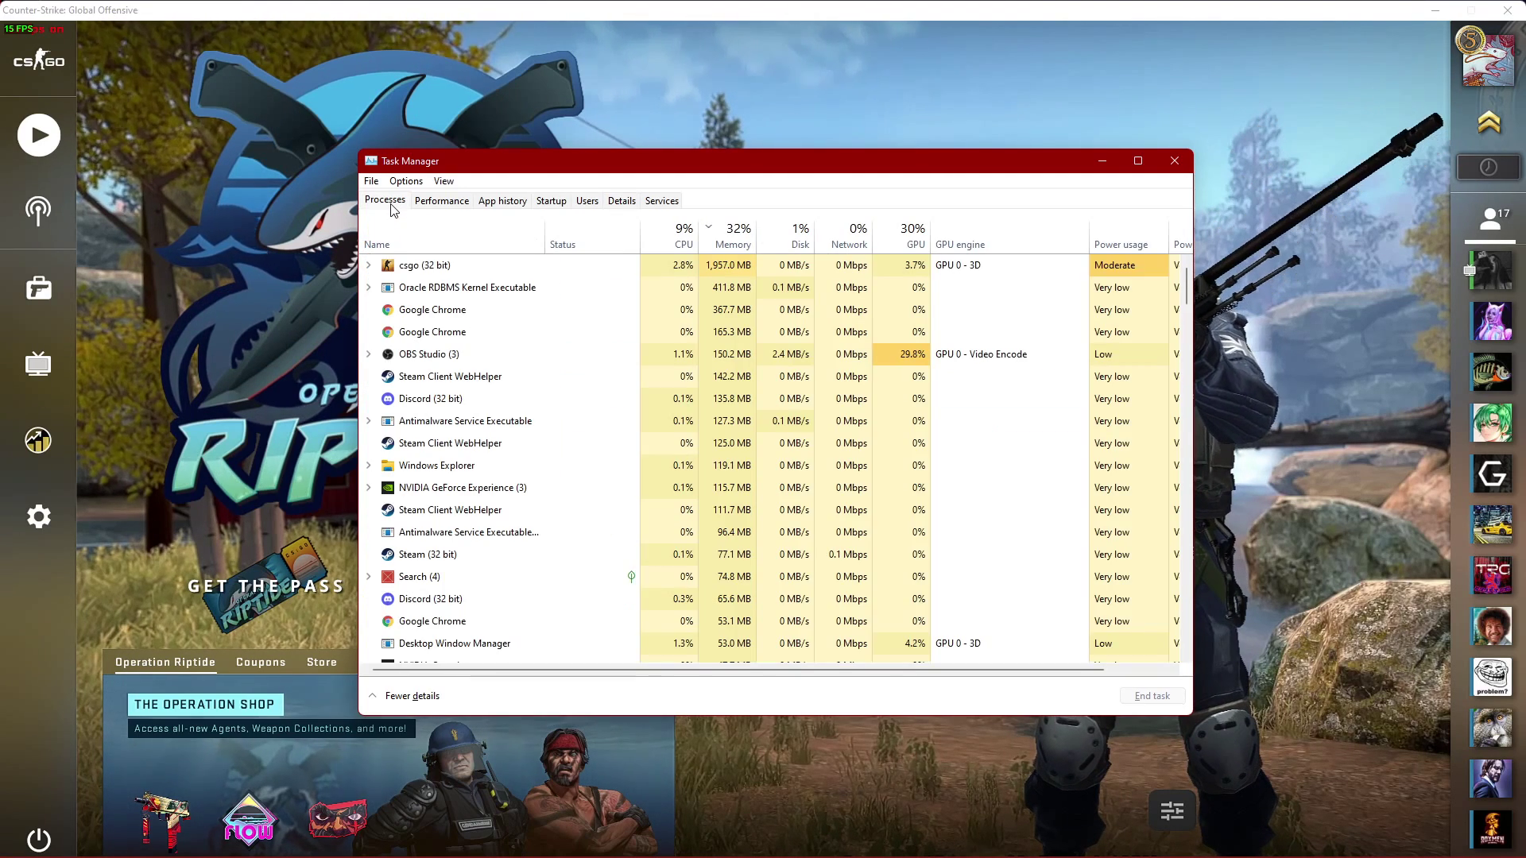
pyautogui.rightClick(496, 310)
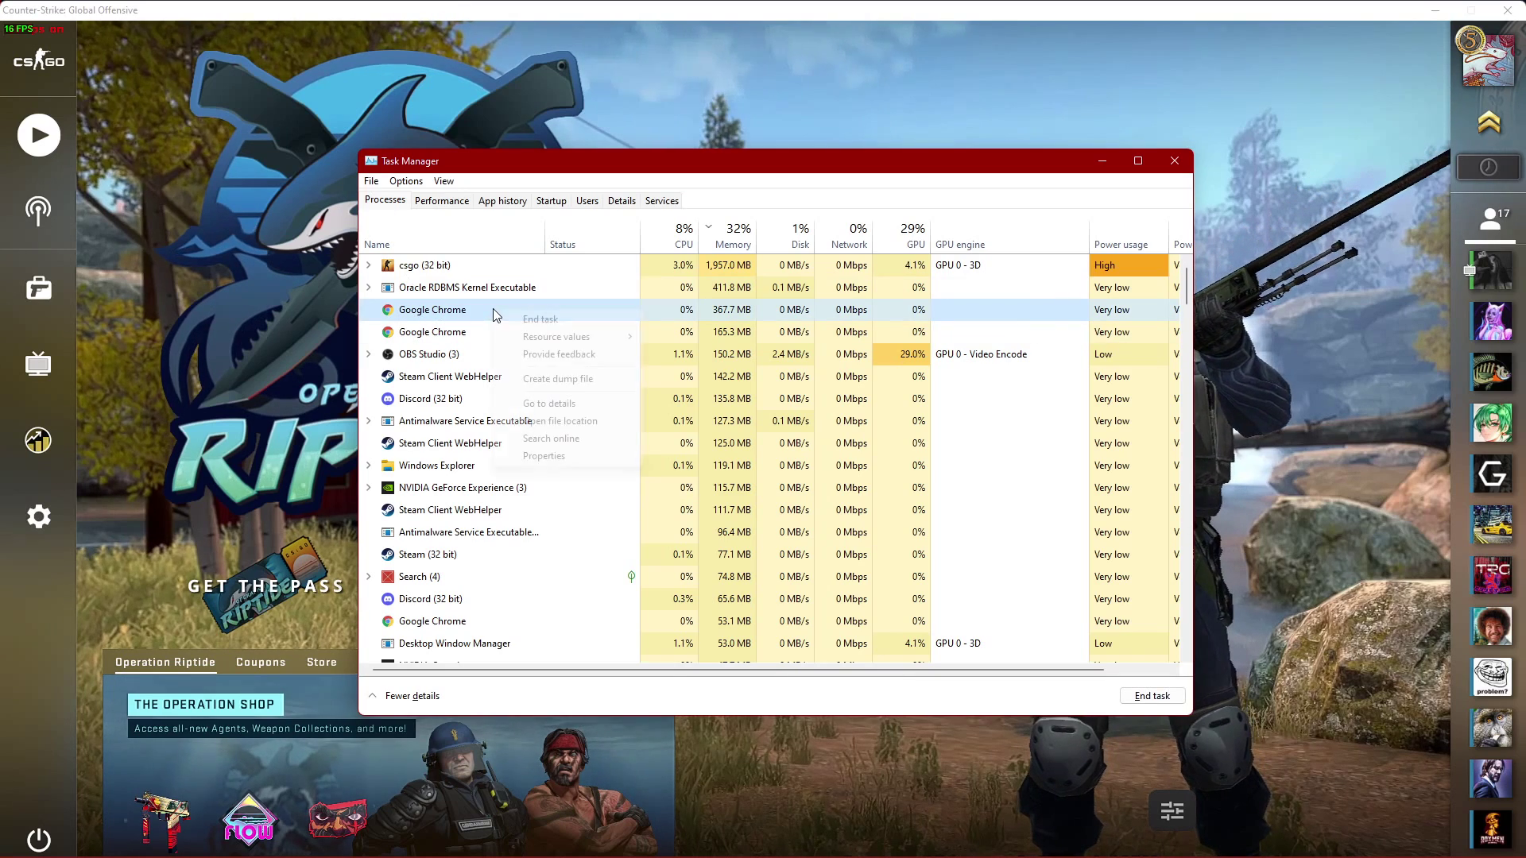
pyautogui.click(473, 317)
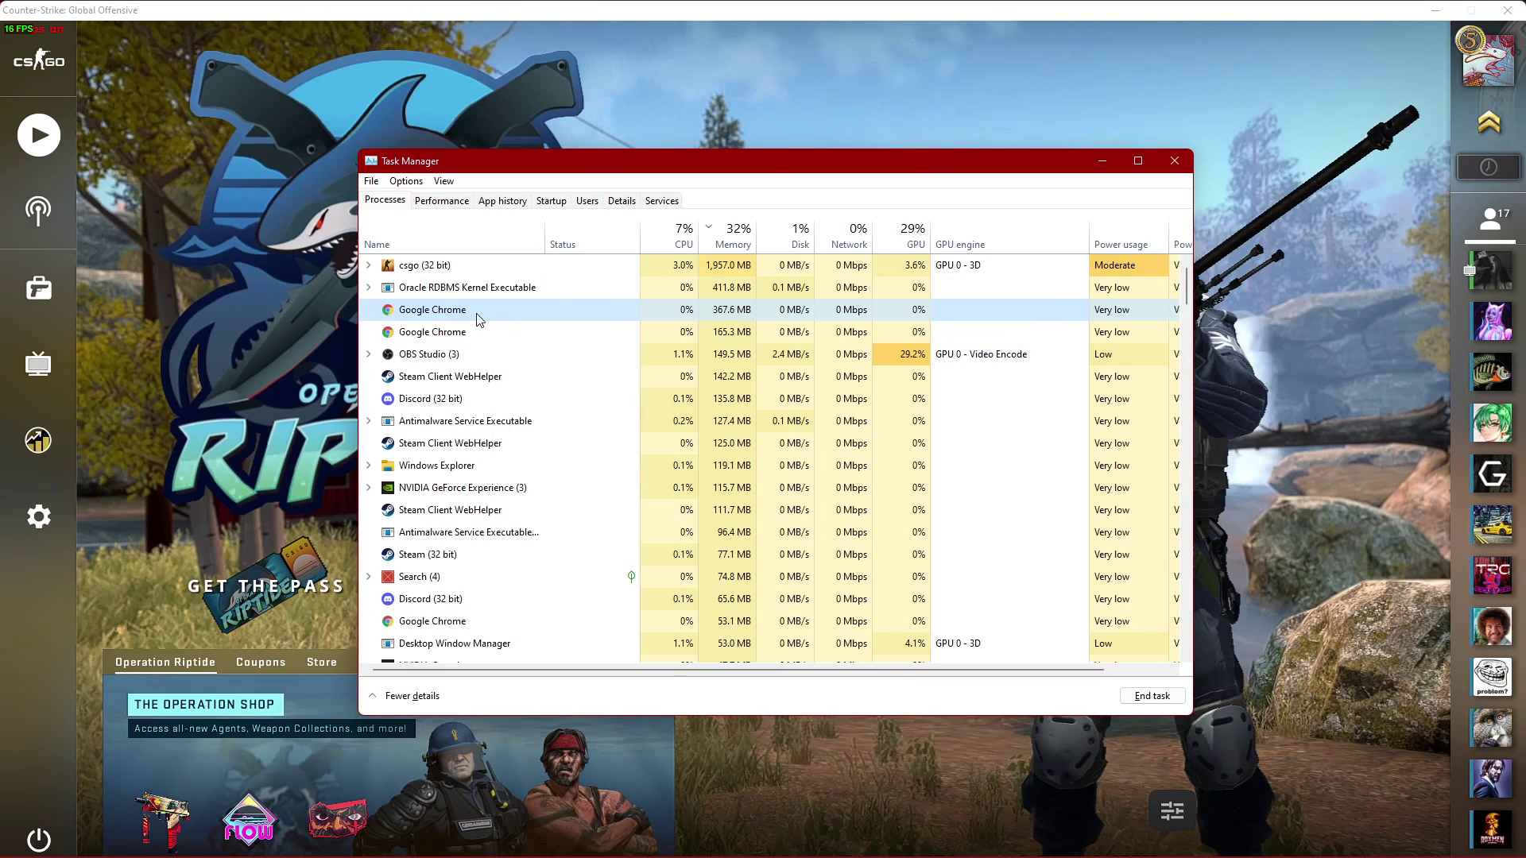
pyautogui.click(556, 399)
pyautogui.rightClick(558, 399)
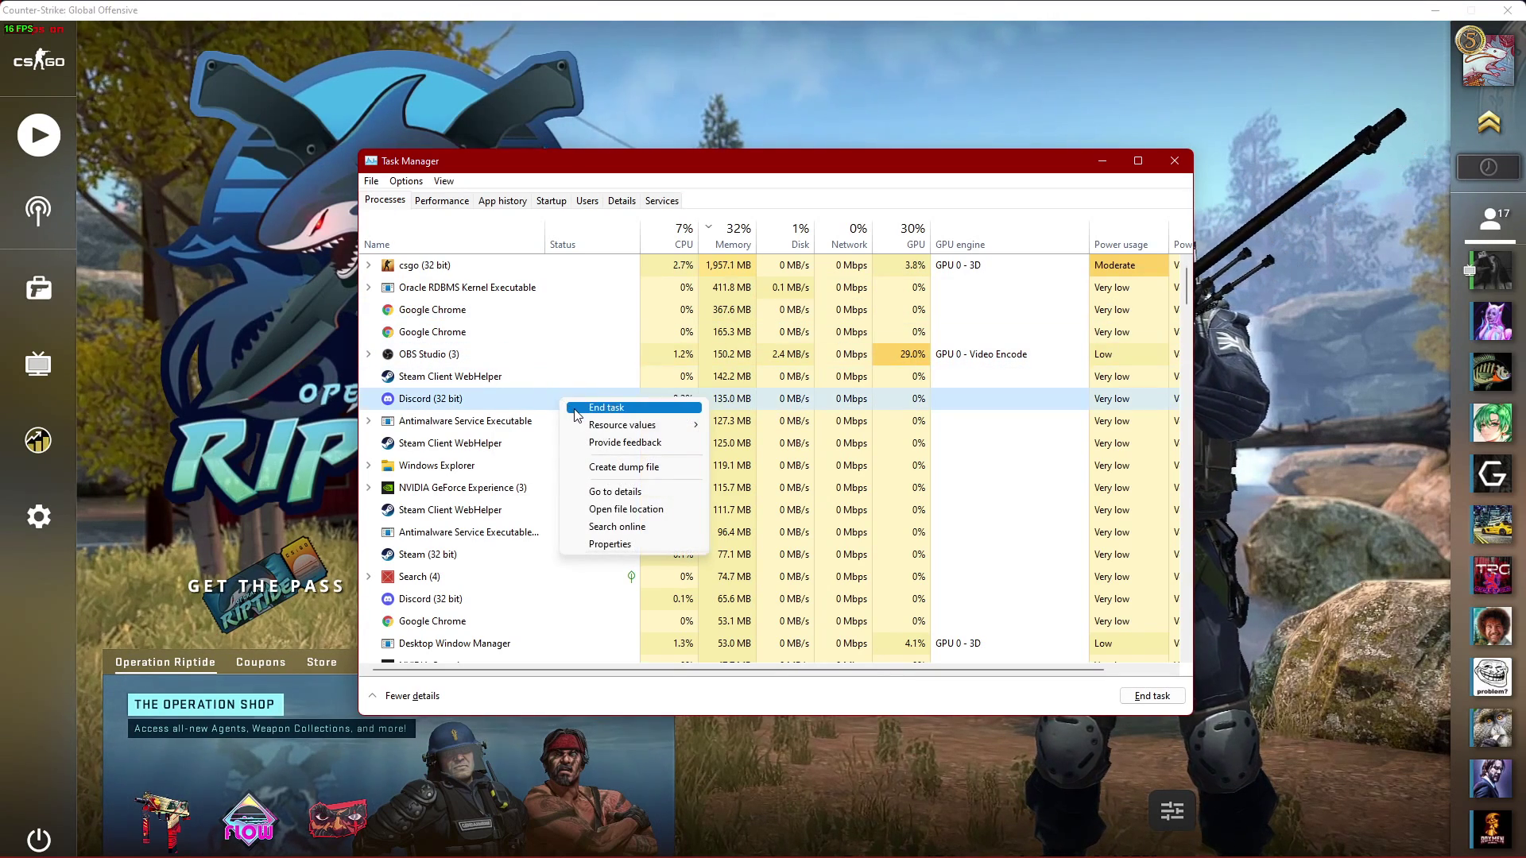
pyautogui.click(545, 407)
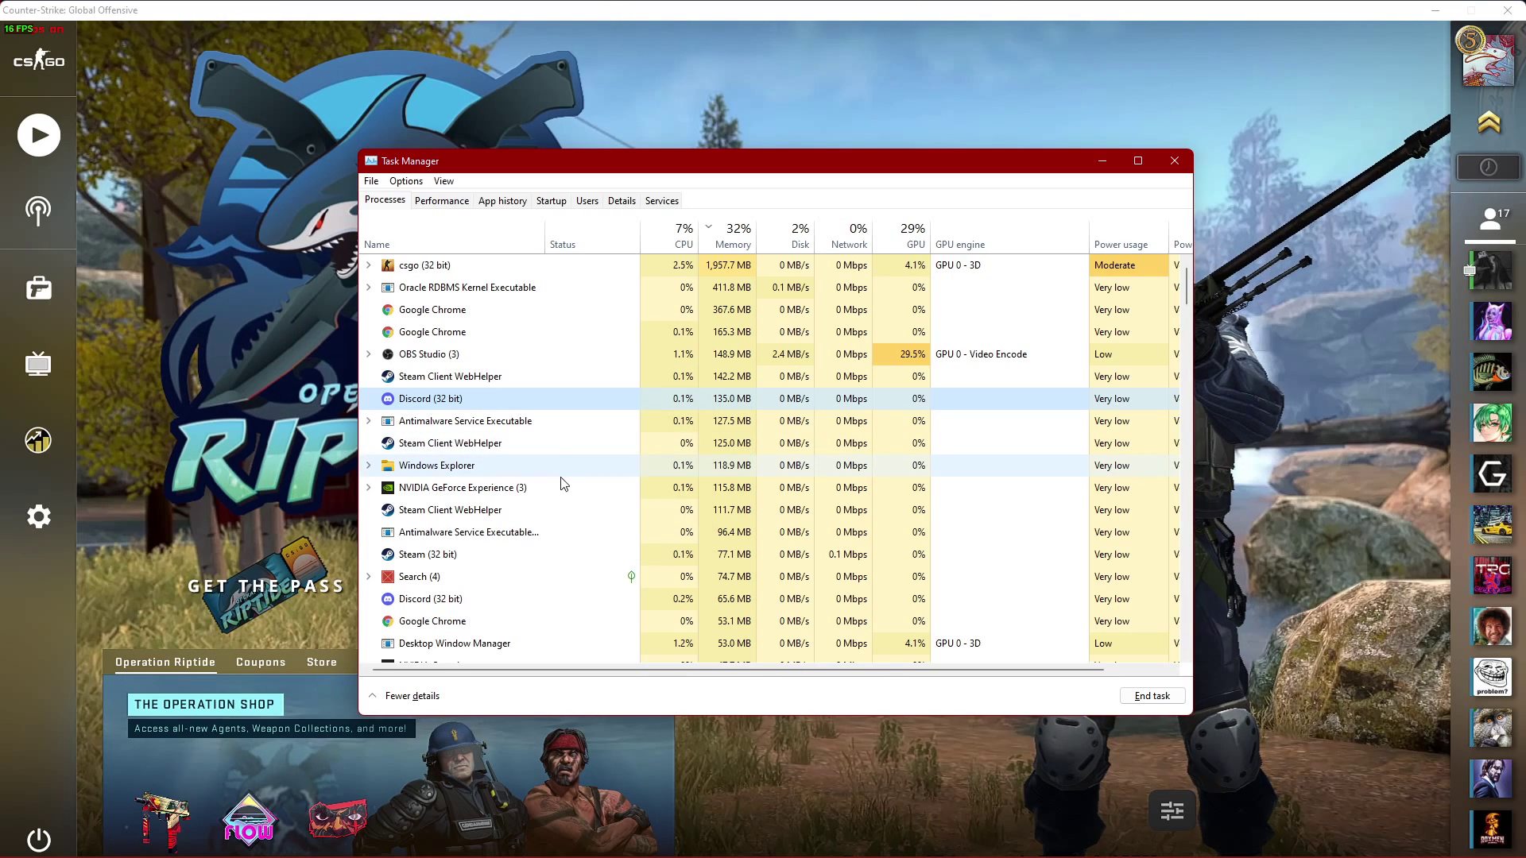
pyautogui.click(580, 488)
pyautogui.rightClick(583, 491)
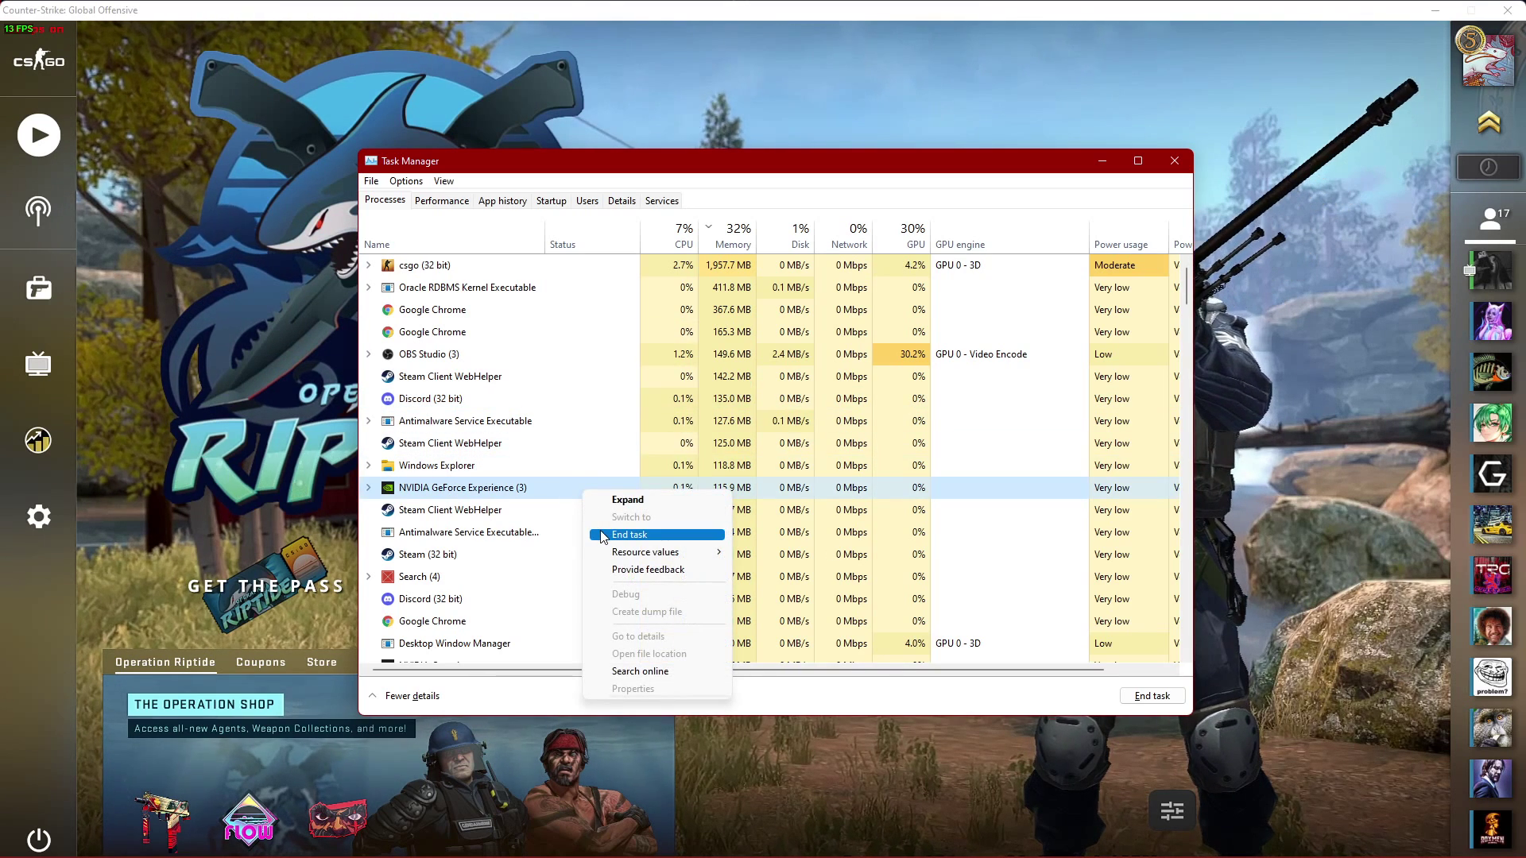
pyautogui.click(628, 535)
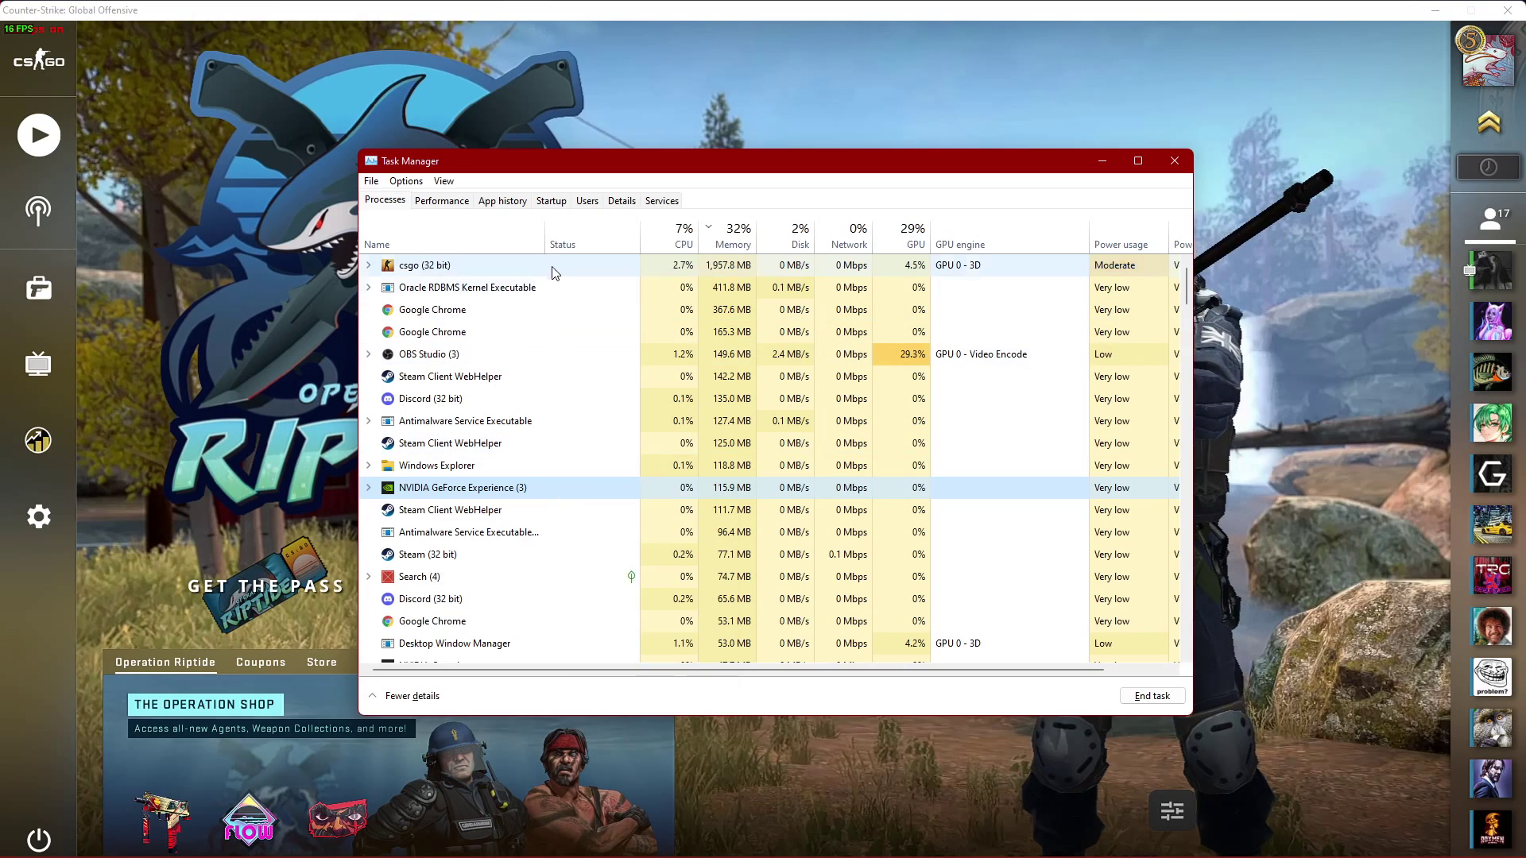
# - Leave the SBAdgyFx startup entry enabled, close Task Manager, and start quitting CS:GO
pyautogui.click(550, 202)
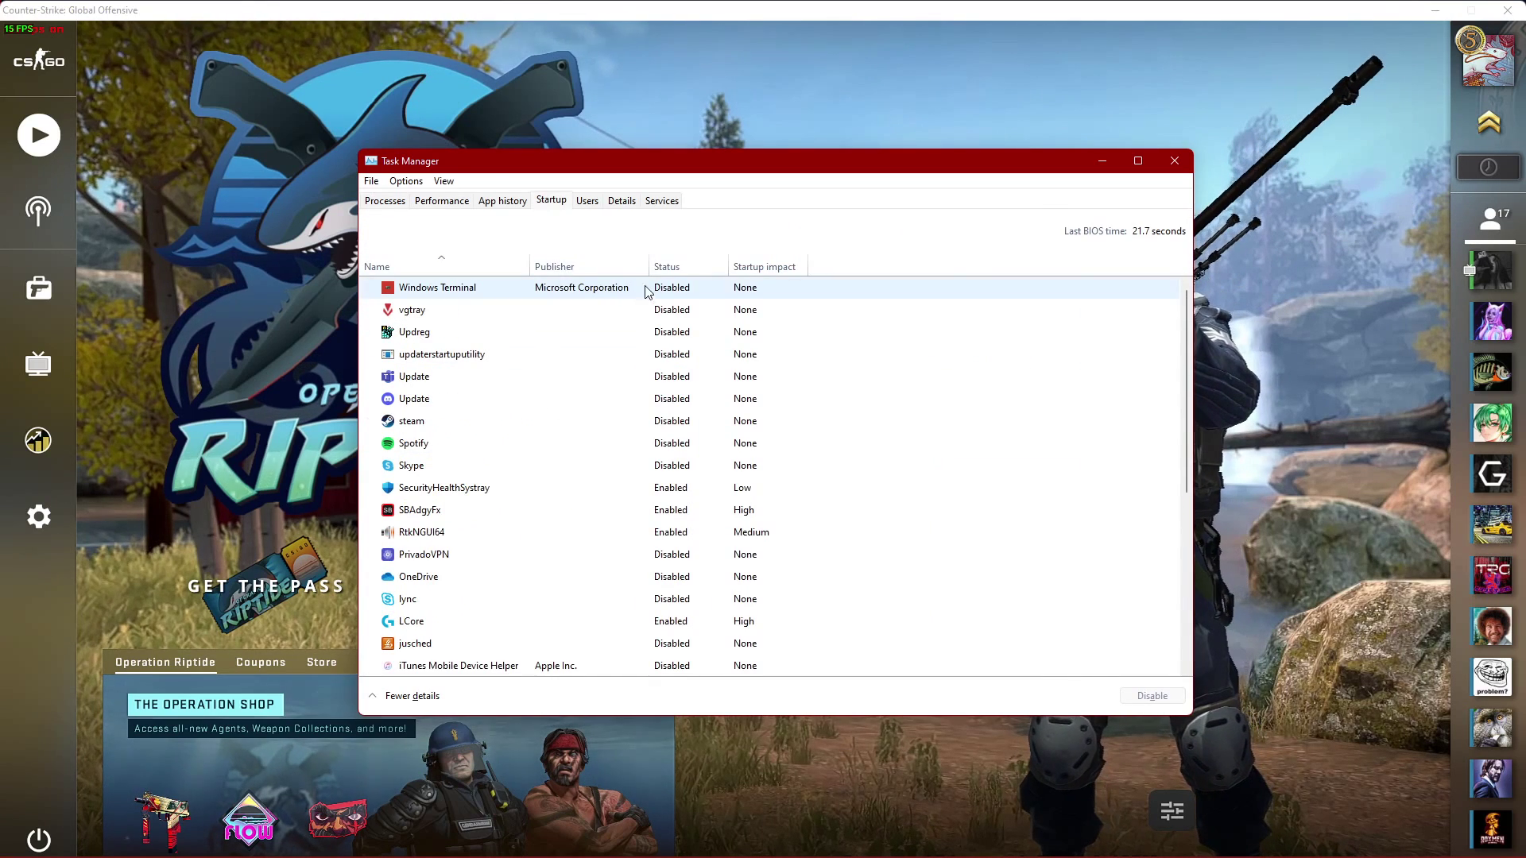
pyautogui.click(672, 513)
pyautogui.rightClick(673, 513)
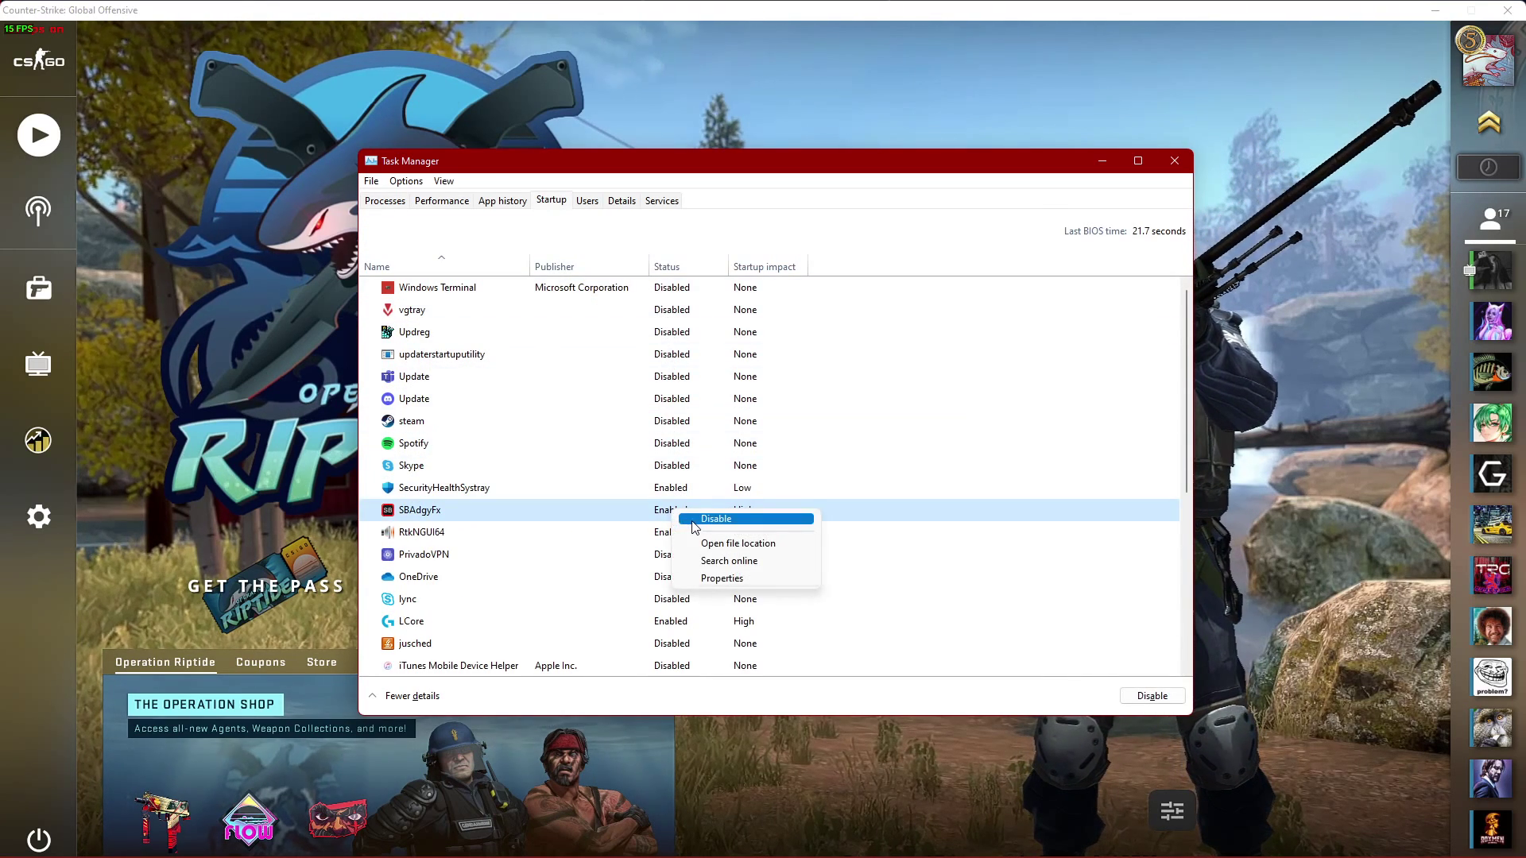
pyautogui.click(646, 525)
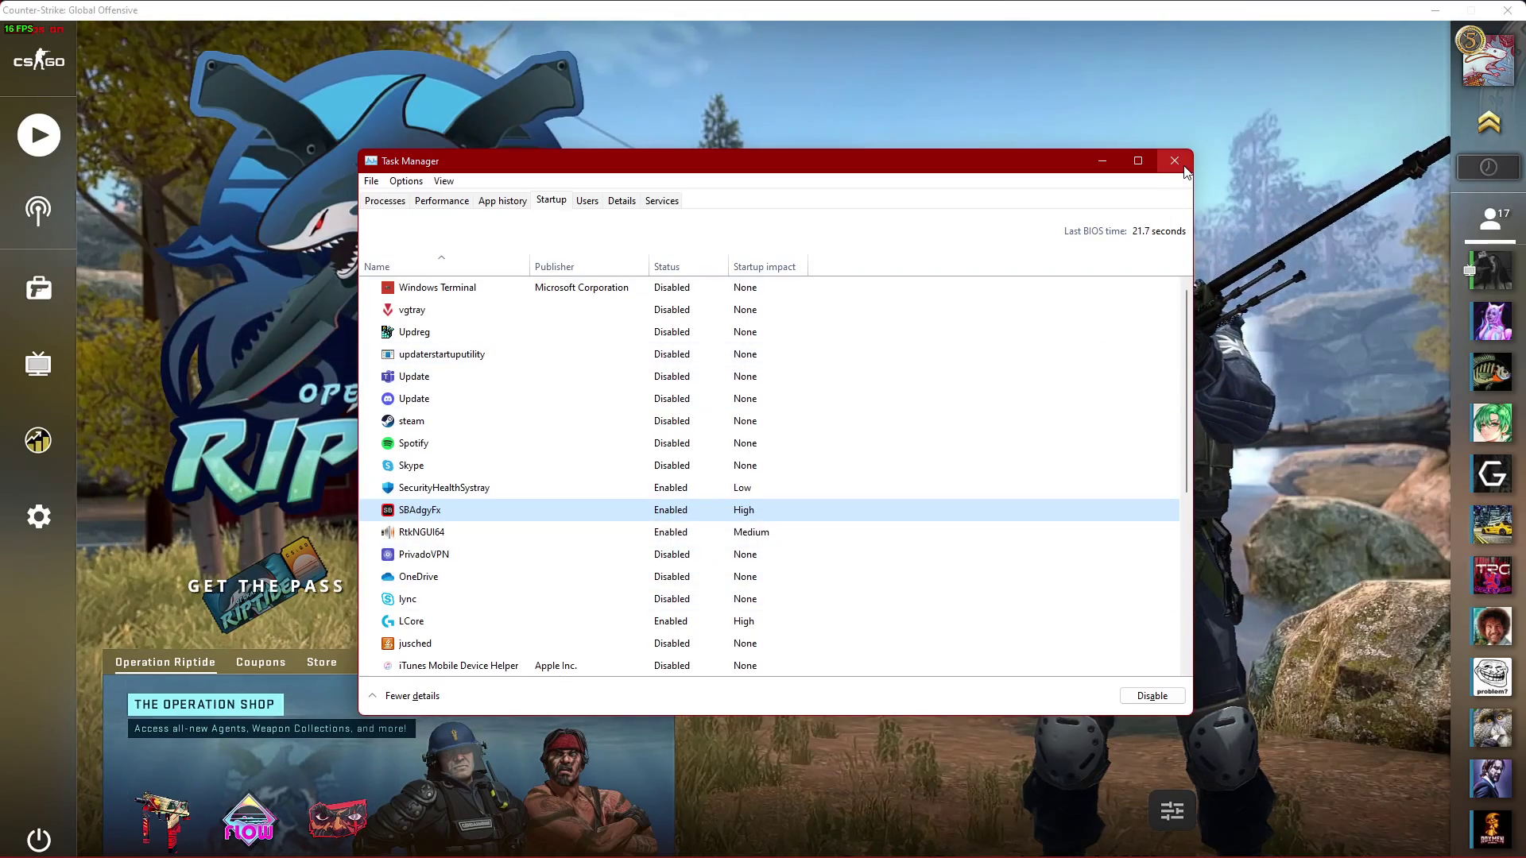
pyautogui.click(114, 751)
pyautogui.click(38, 840)
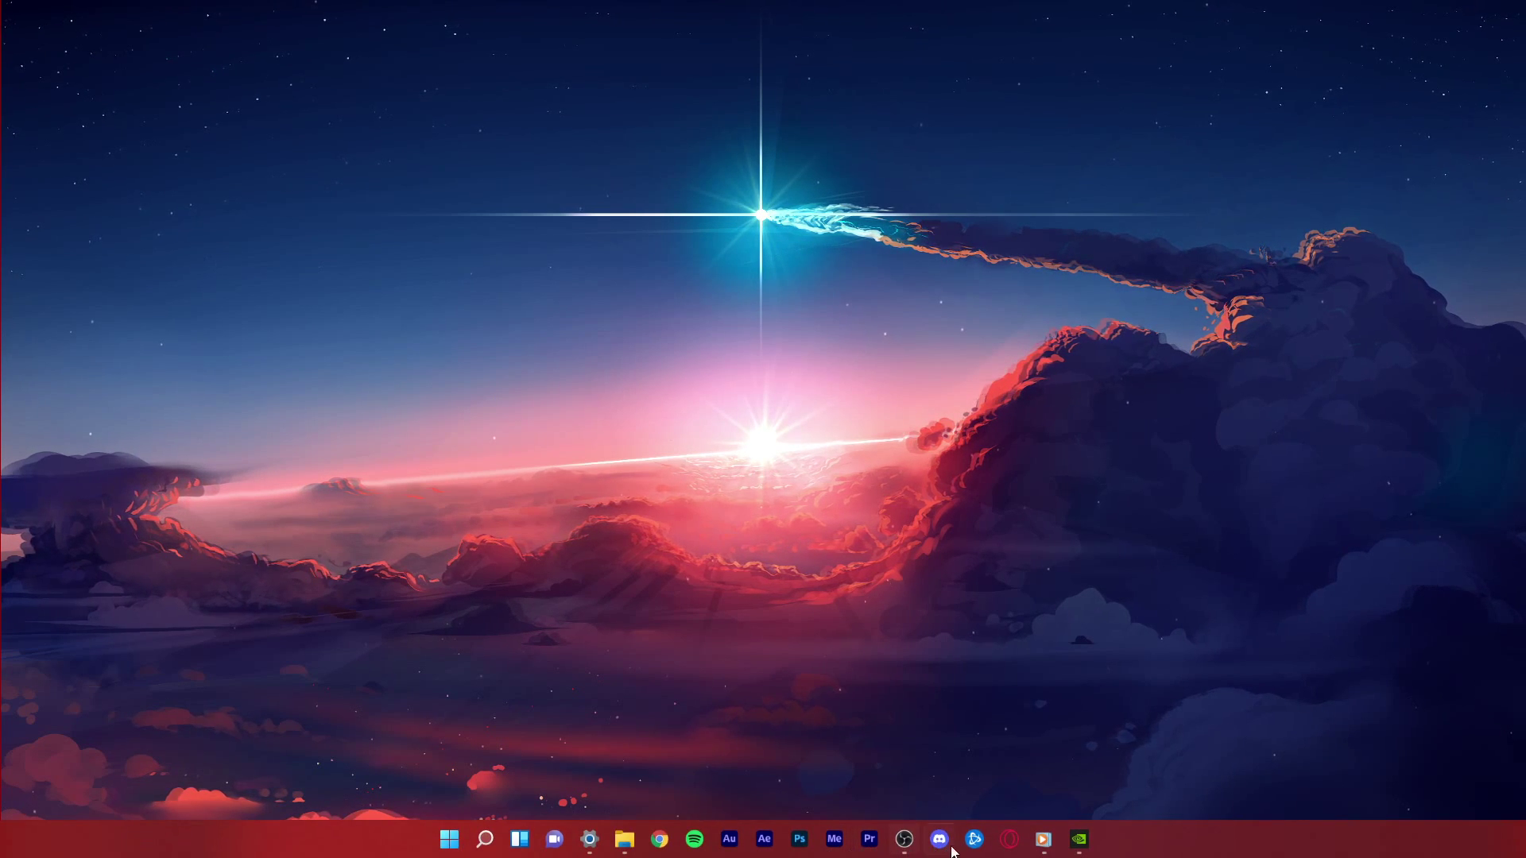
# - Launch Steam and open Counter-Strike: Global Offensive's Properties from the Library
pyautogui.press('super')
pyautogui.write('steam')
pyautogui.press('Return')
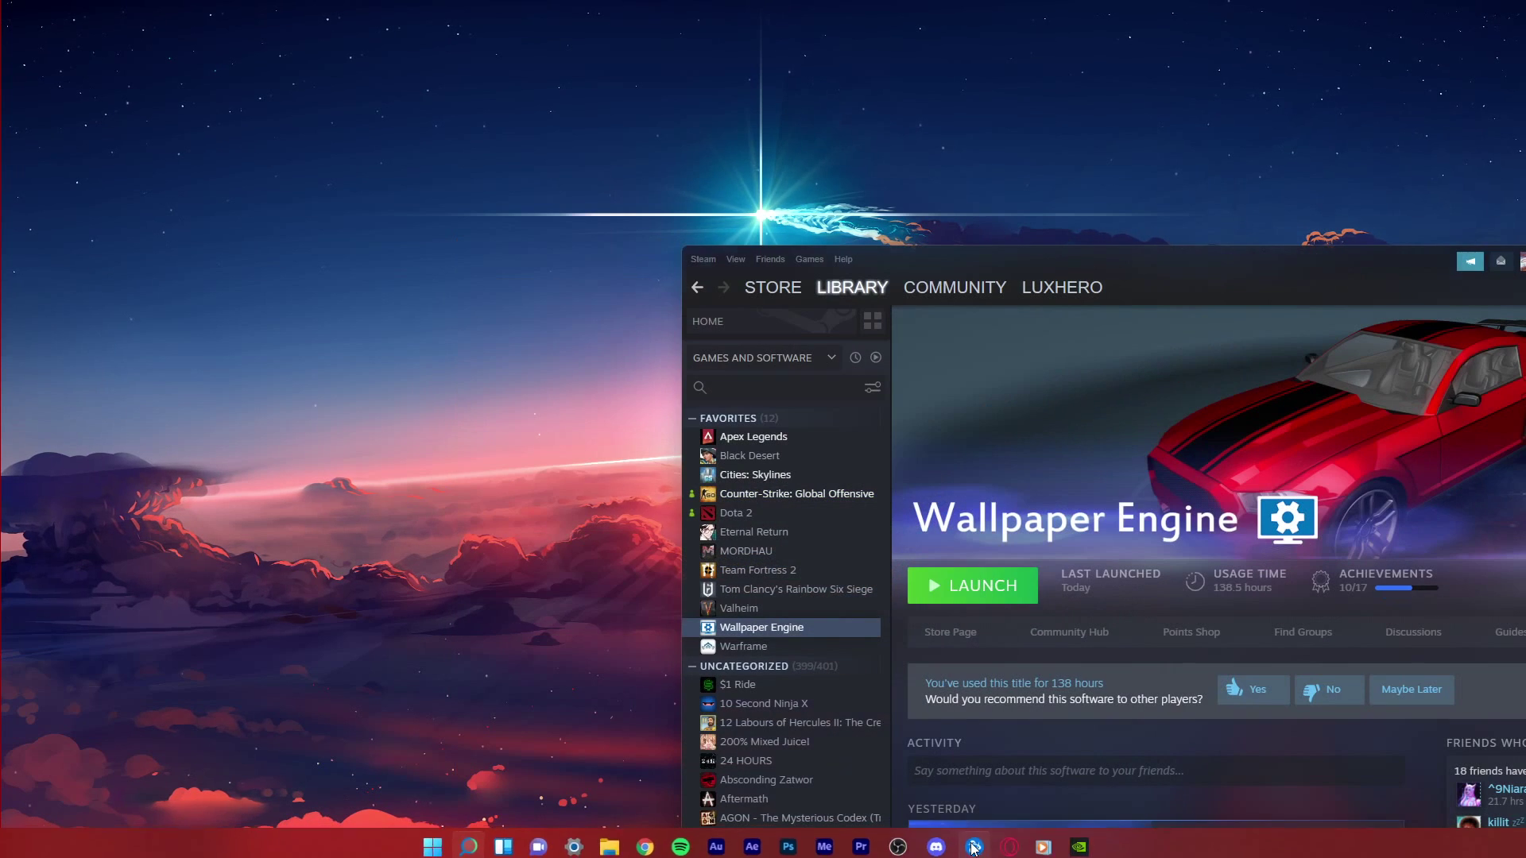
pyautogui.moveTo(1115, 259); pyautogui.dragTo(681, 83)
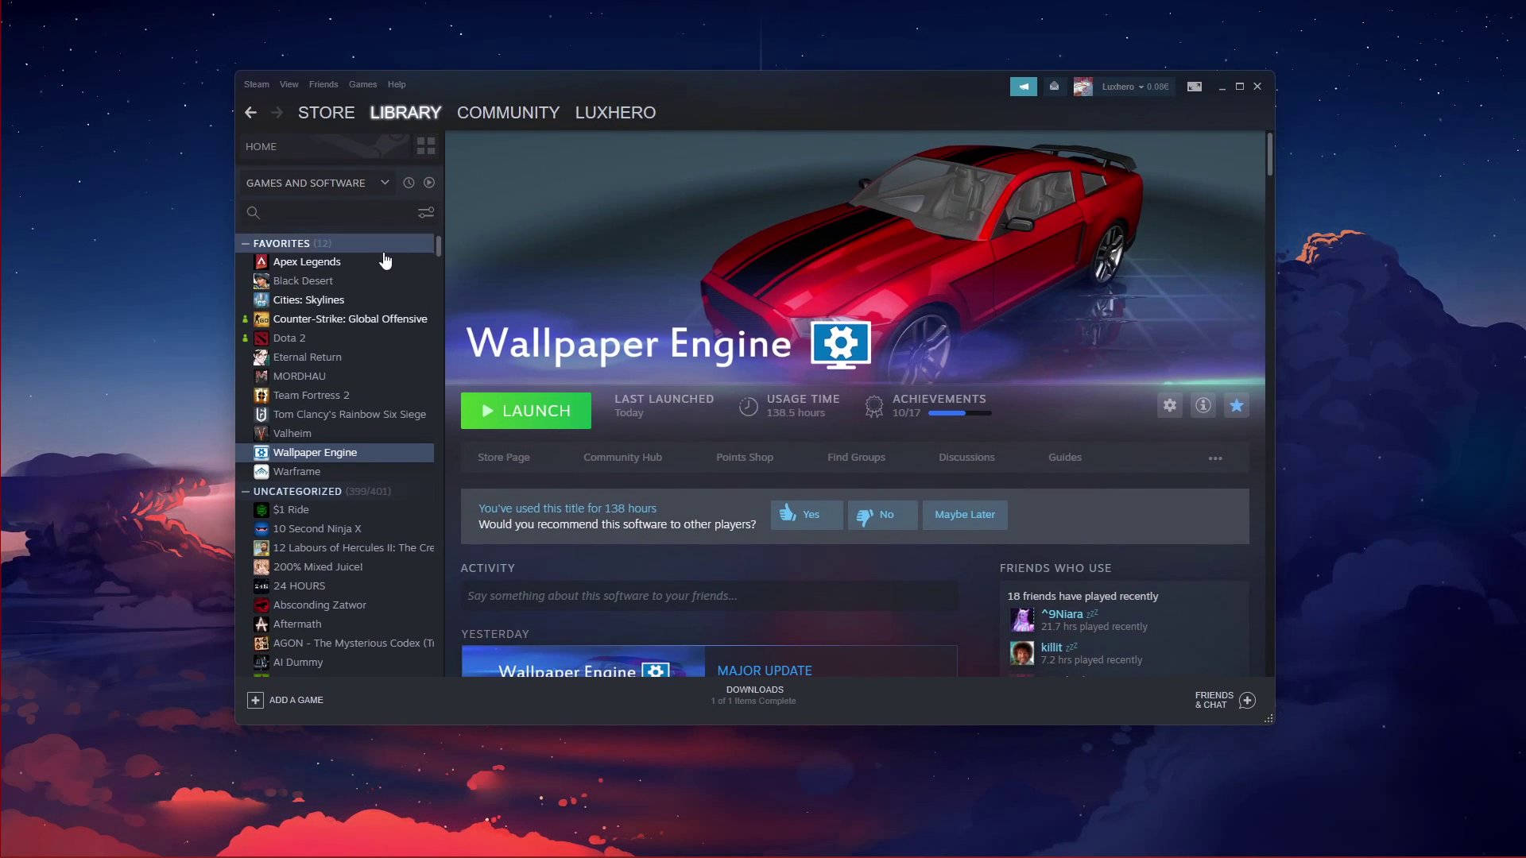
pyautogui.click(316, 320)
pyautogui.rightClick(354, 318)
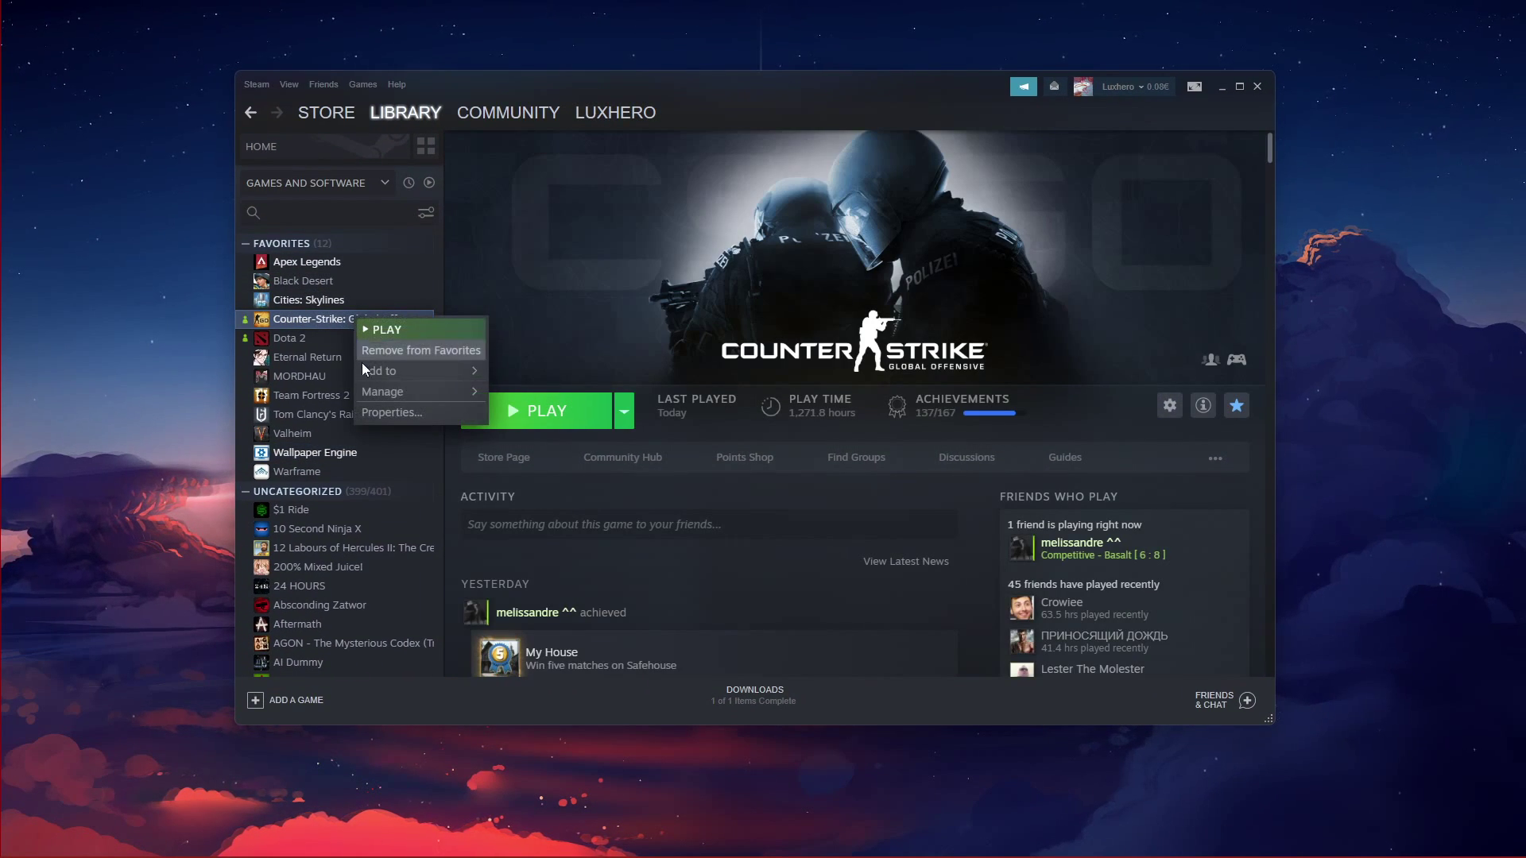
pyautogui.click(380, 414)
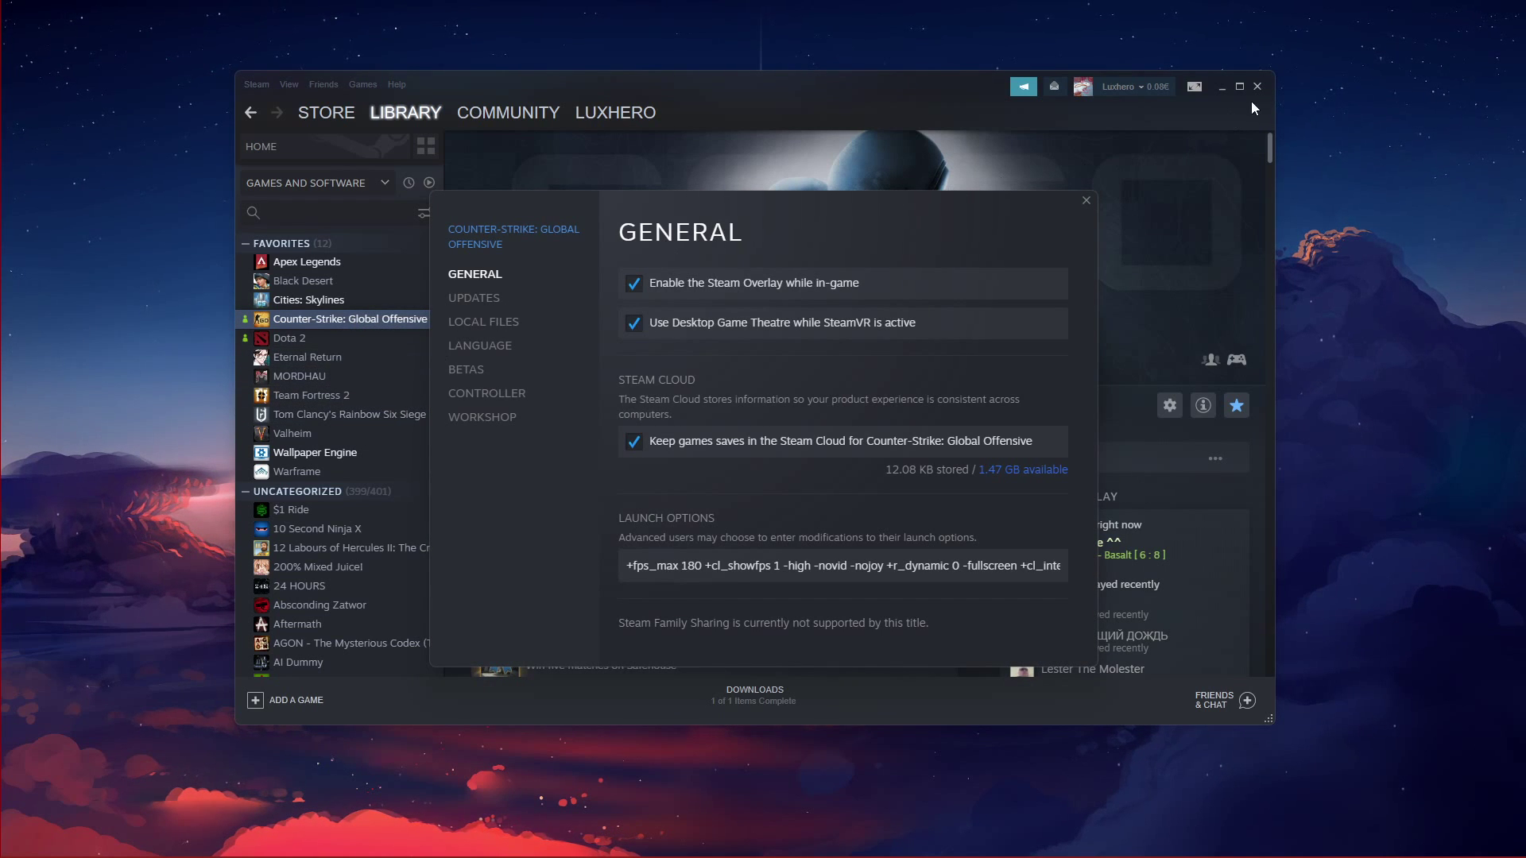
# - Close the Steam library window and review the CS:GO launch options line
pyautogui.click(1254, 89)
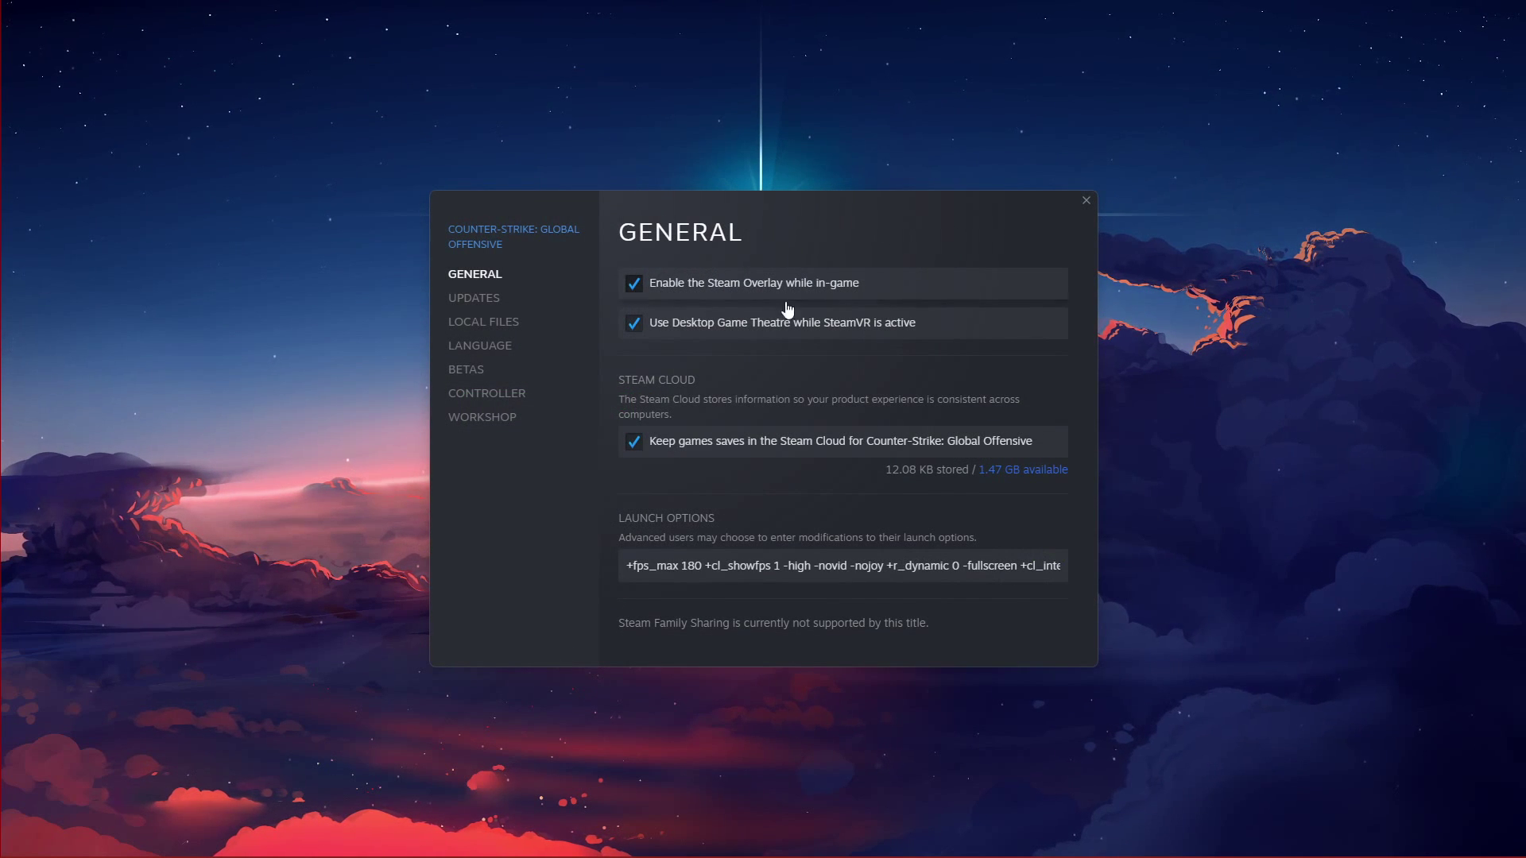
pyautogui.moveTo(627, 563); pyautogui.dragTo(1037, 581)
pyautogui.click(1031, 595)
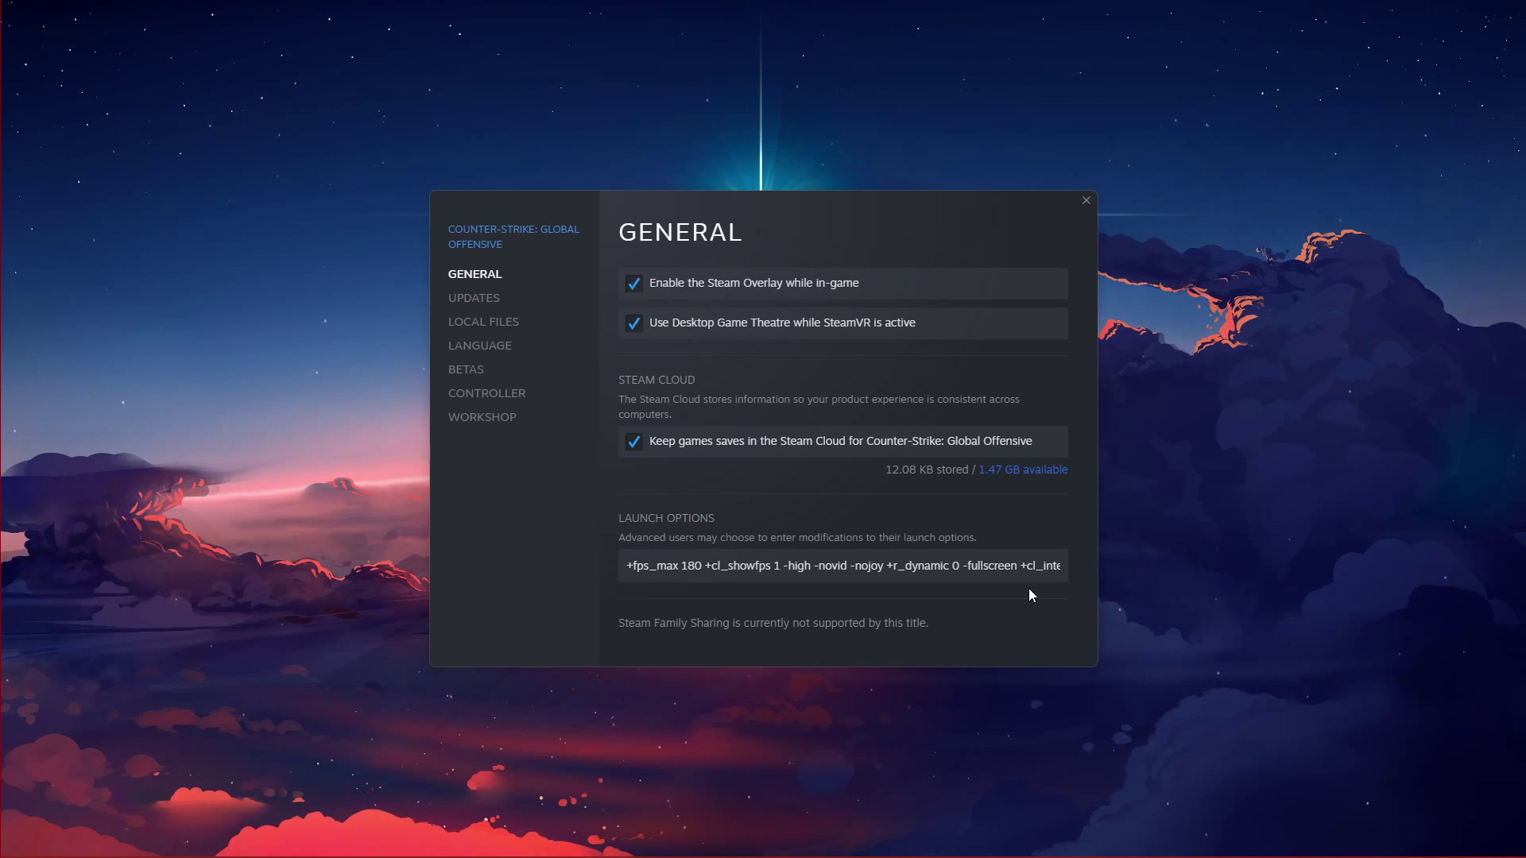
# - Retype 18 in the +fps_max 180 cap, leaving the launch options unchanged
pyautogui.click(659, 567)
pyautogui.click(652, 567)
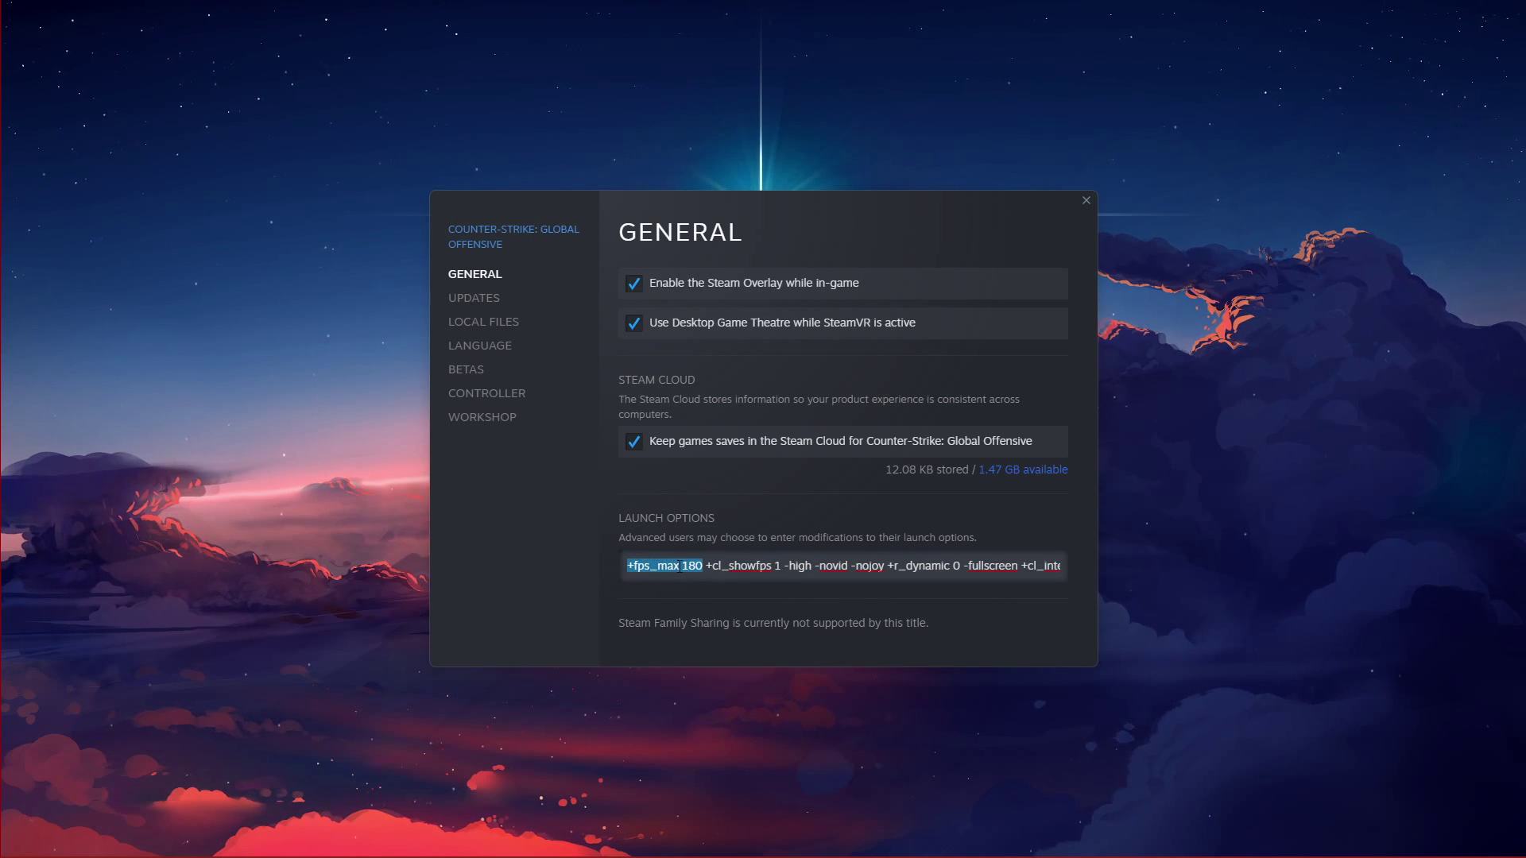
pyautogui.click(703, 566)
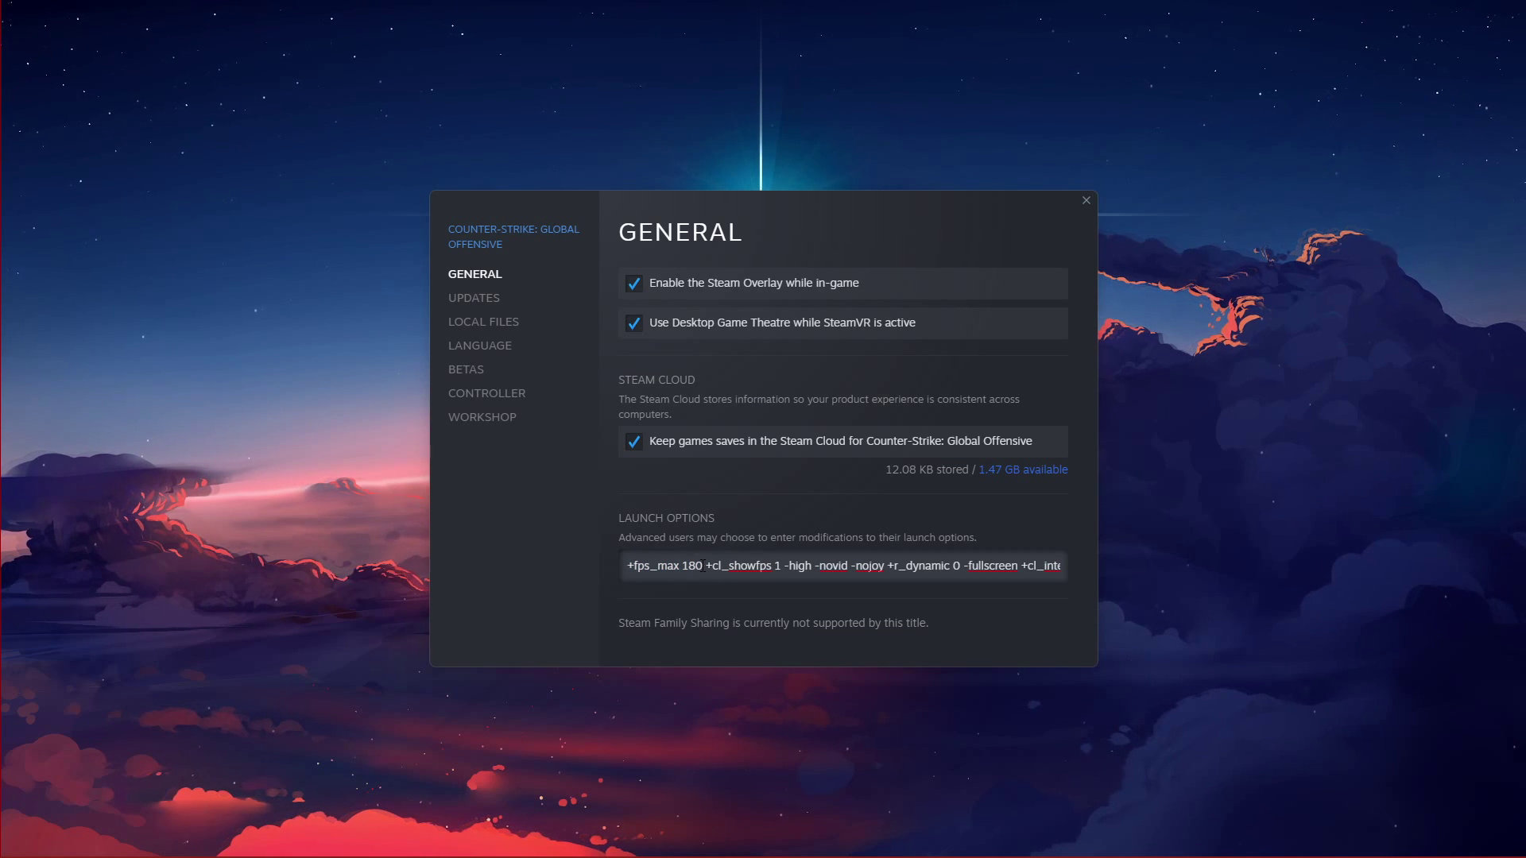
pyautogui.press('BackSpace')
pyautogui.press('BackSpace')
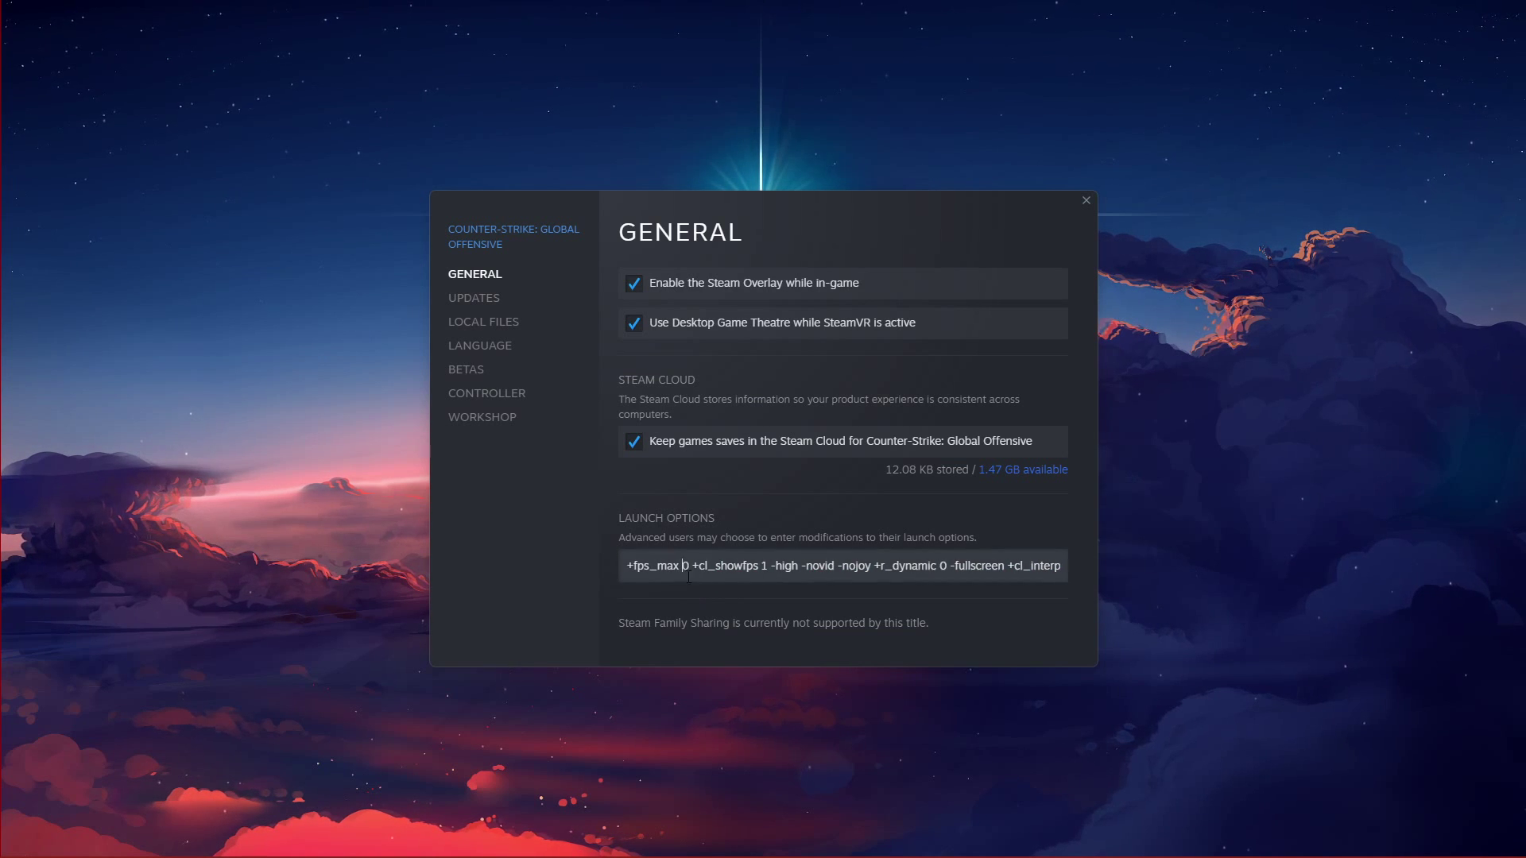
pyautogui.write('18')
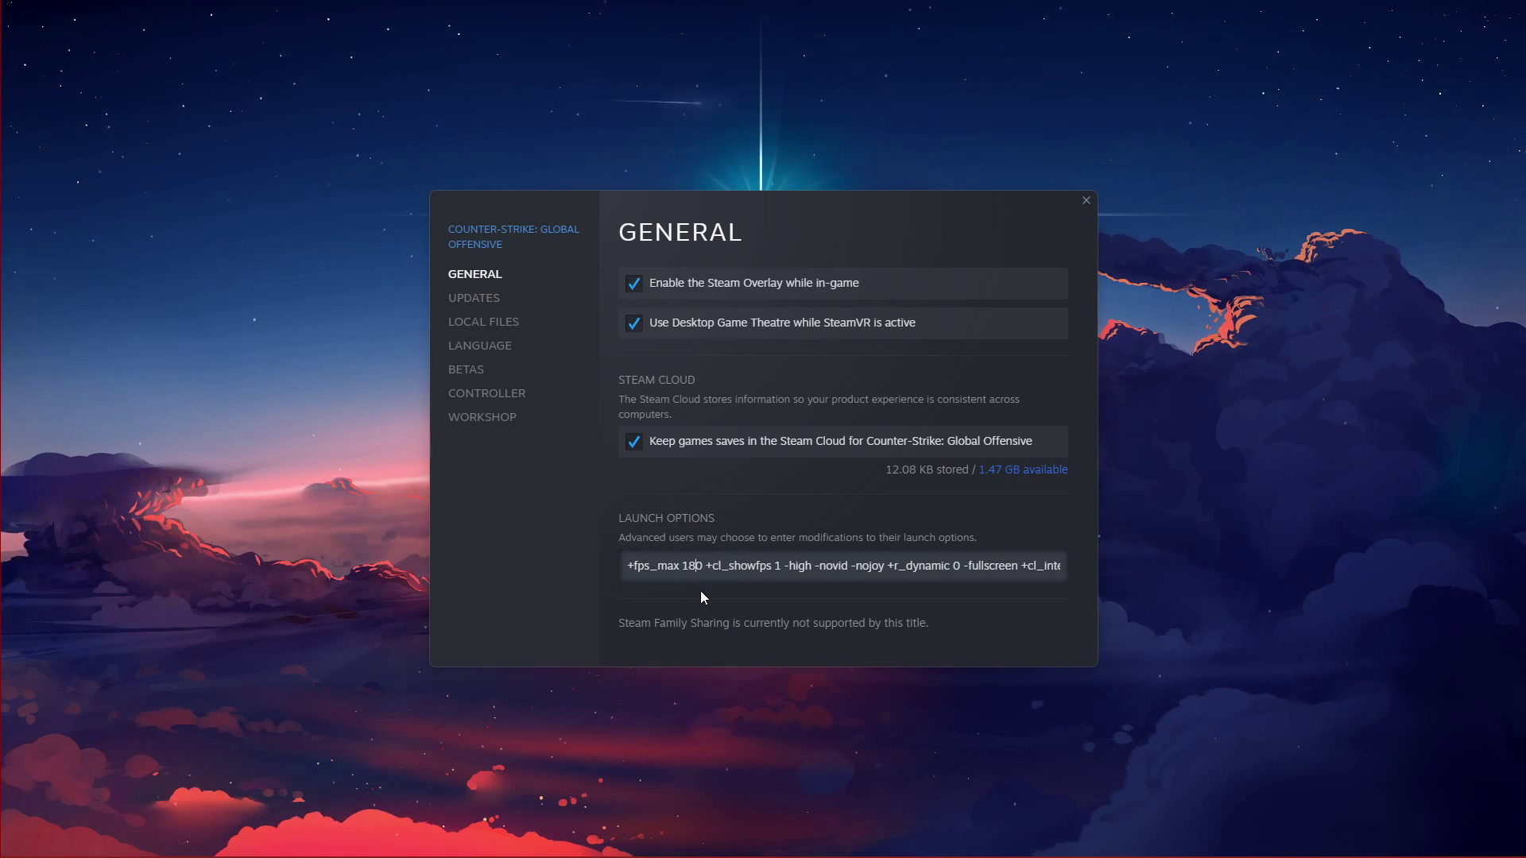
pyautogui.click(700, 595)
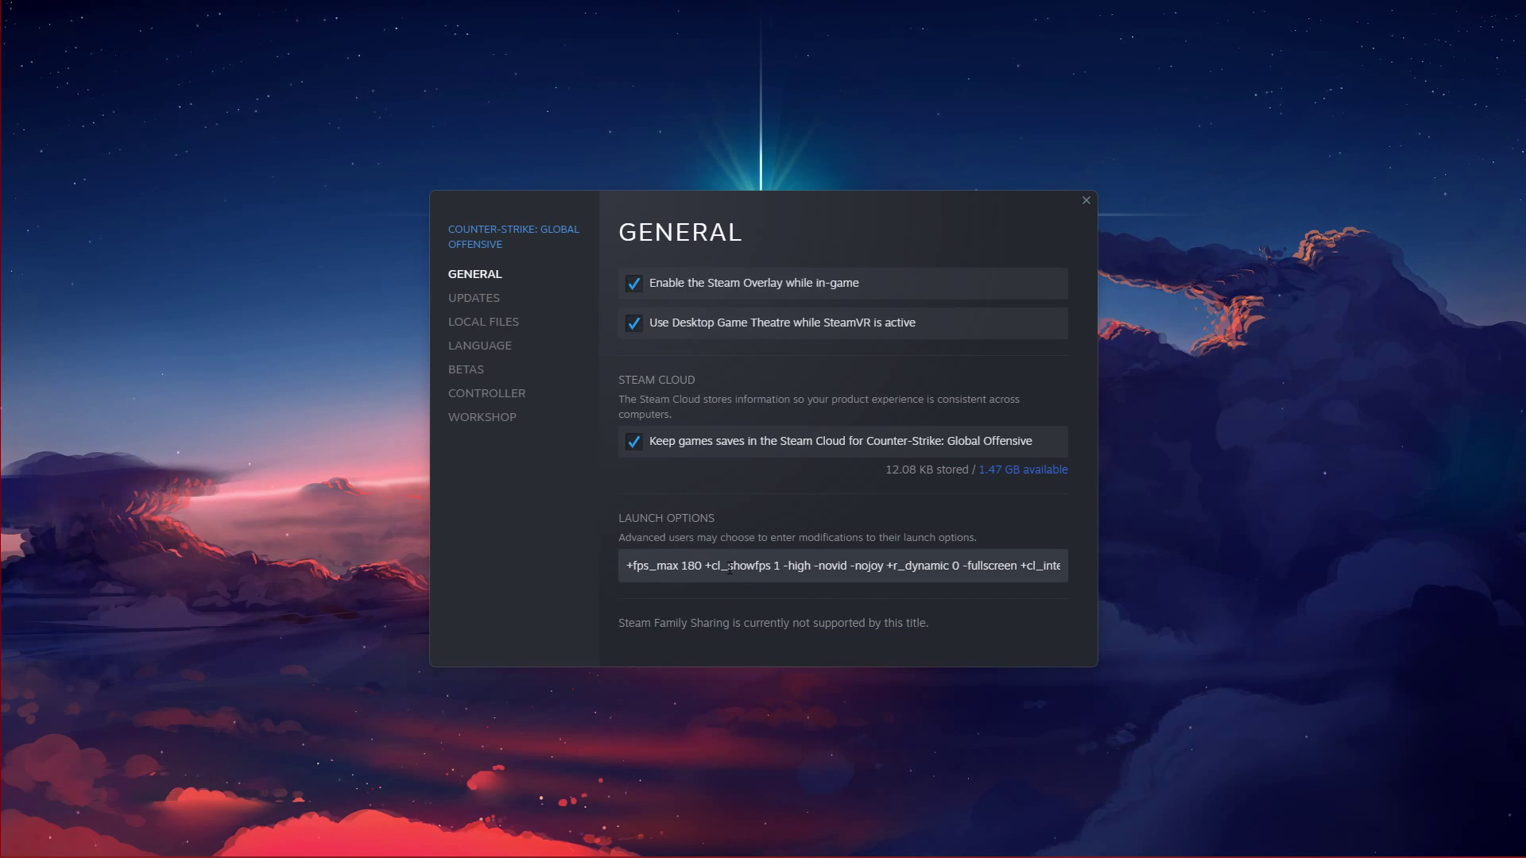
pyautogui.moveTo(815, 565); pyautogui.dragTo(848, 566)
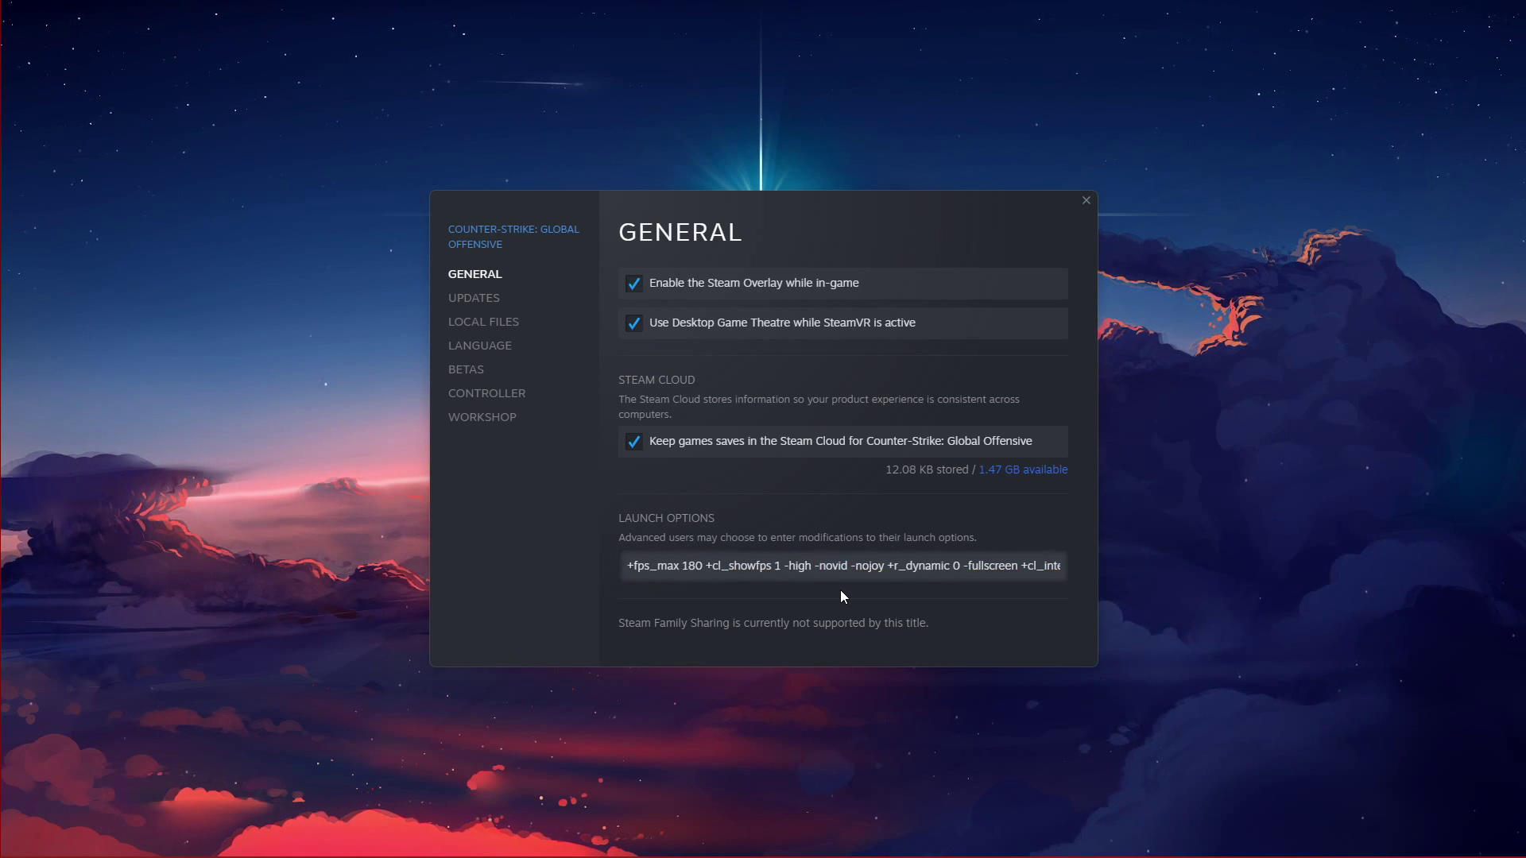
# - Replace showfps with forcepreload so the launch options carry +cl_forcepreload 1
pyautogui.click(841, 589)
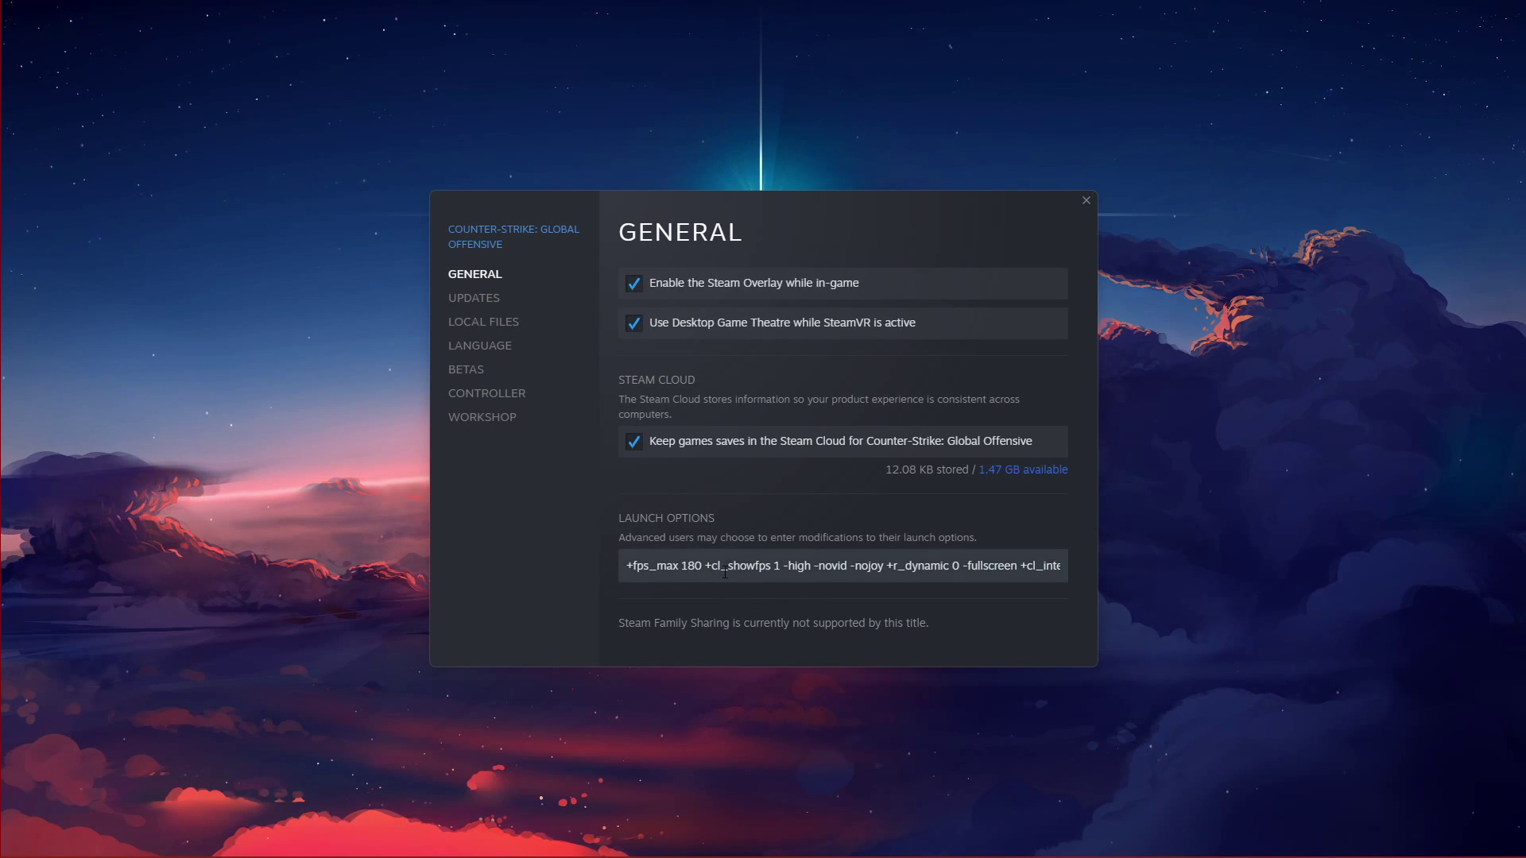
pyautogui.moveTo(729, 565); pyautogui.dragTo(775, 568)
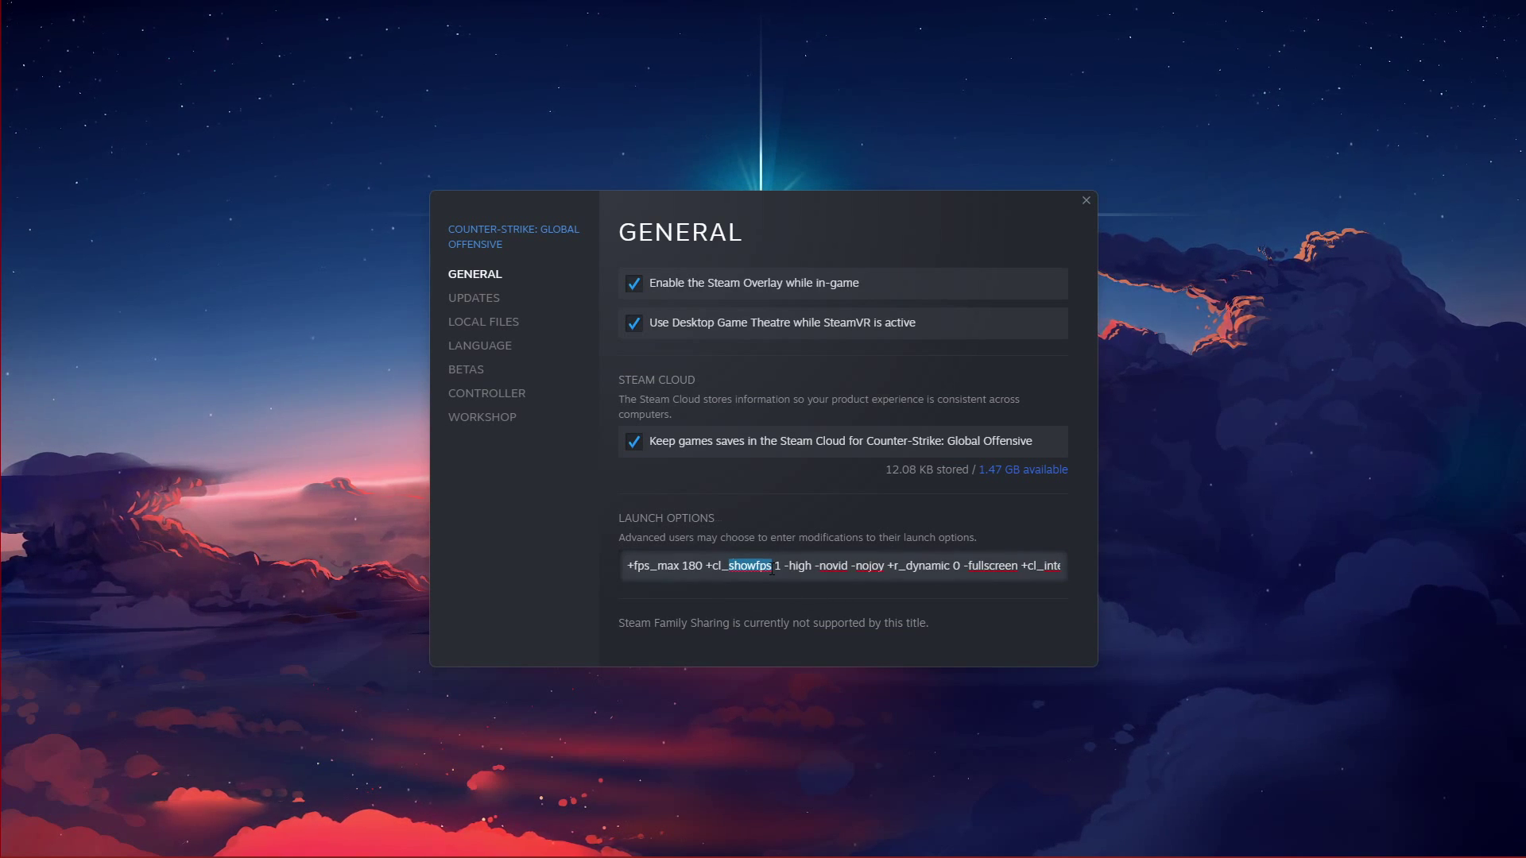
pyautogui.write('forcepre')
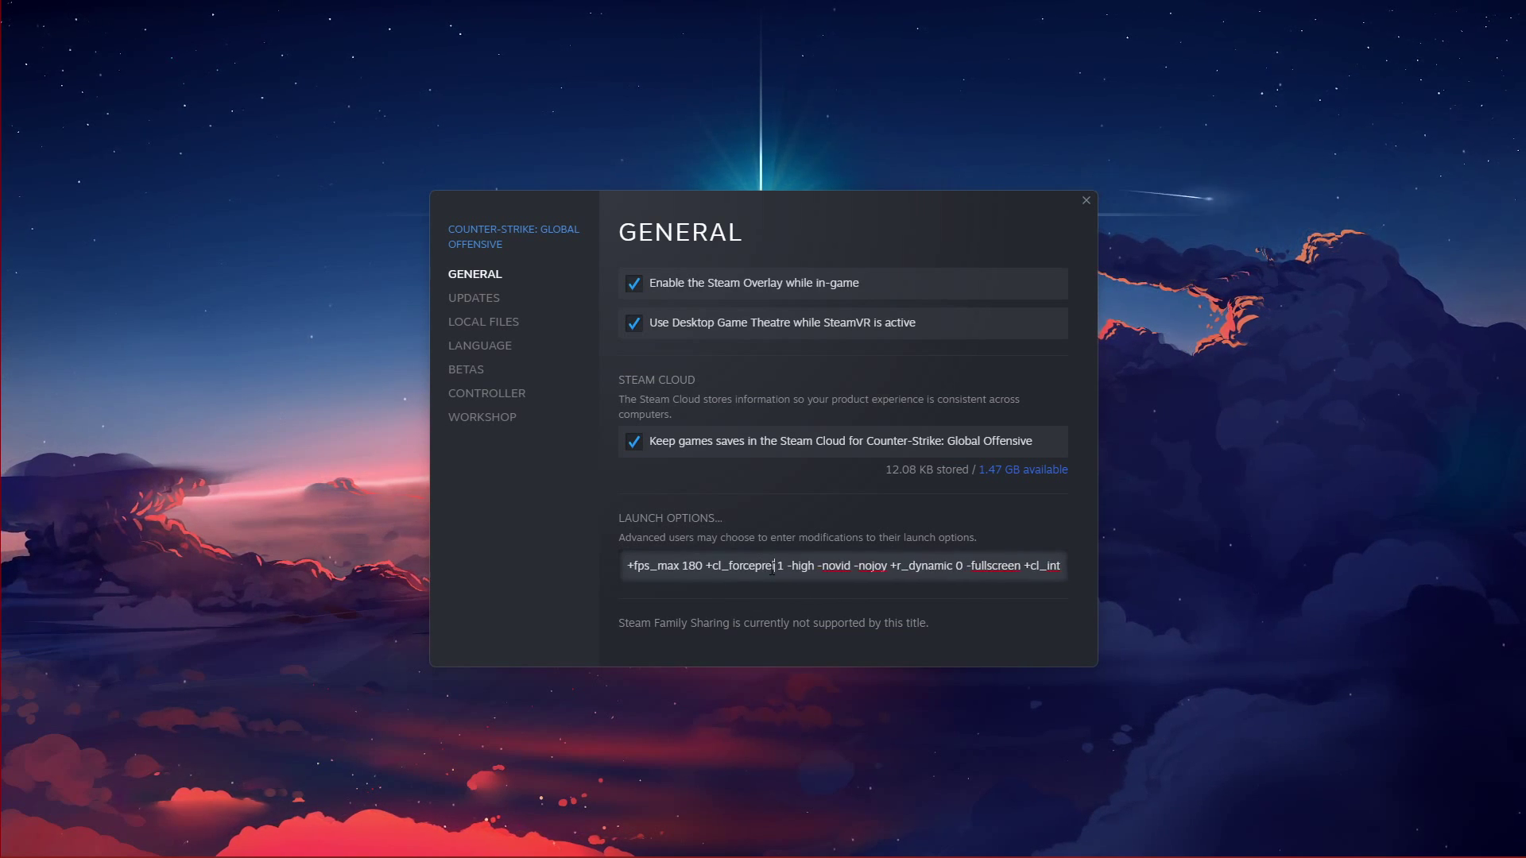
pyautogui.write('load')
pyautogui.click(762, 595)
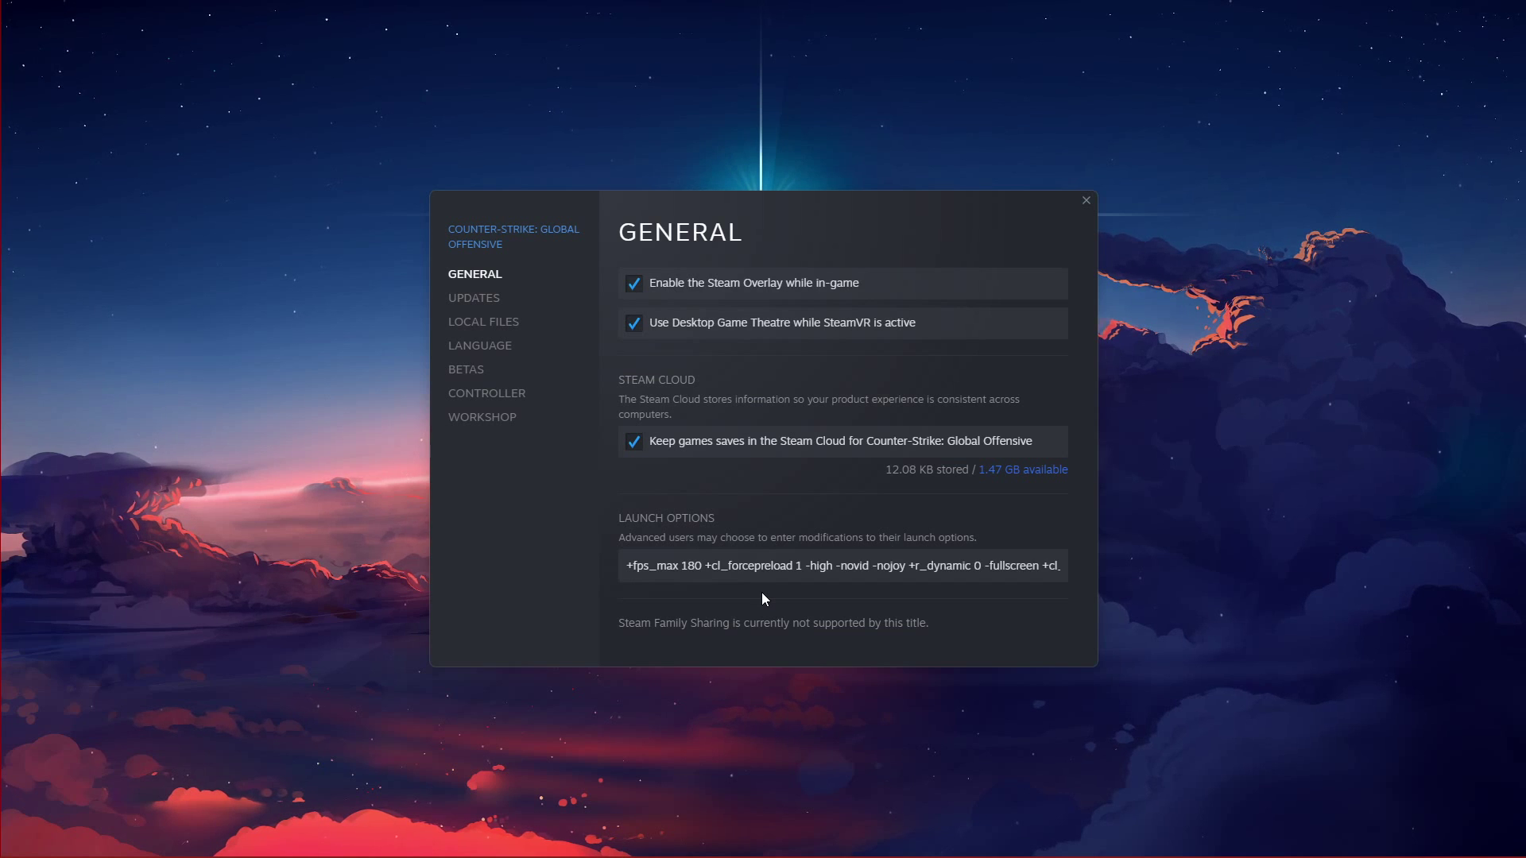
pyautogui.moveTo(1034, 578); pyautogui.dragTo(1058, 571)
pyautogui.click(1023, 591)
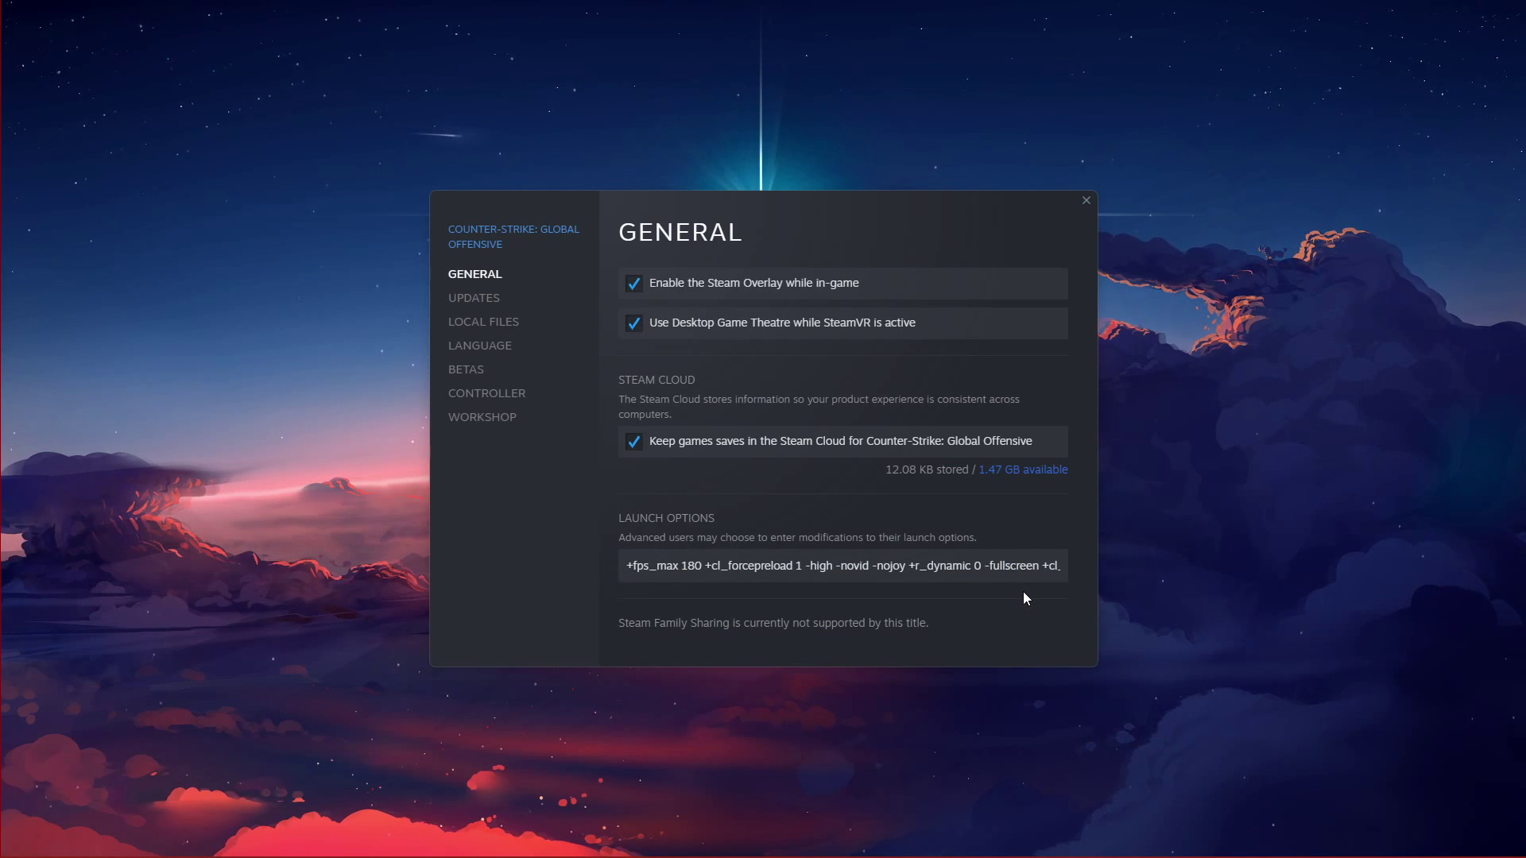
# - Insert -refresh 144 before -high in the CS:GO launch options
pyautogui.click(806, 566)
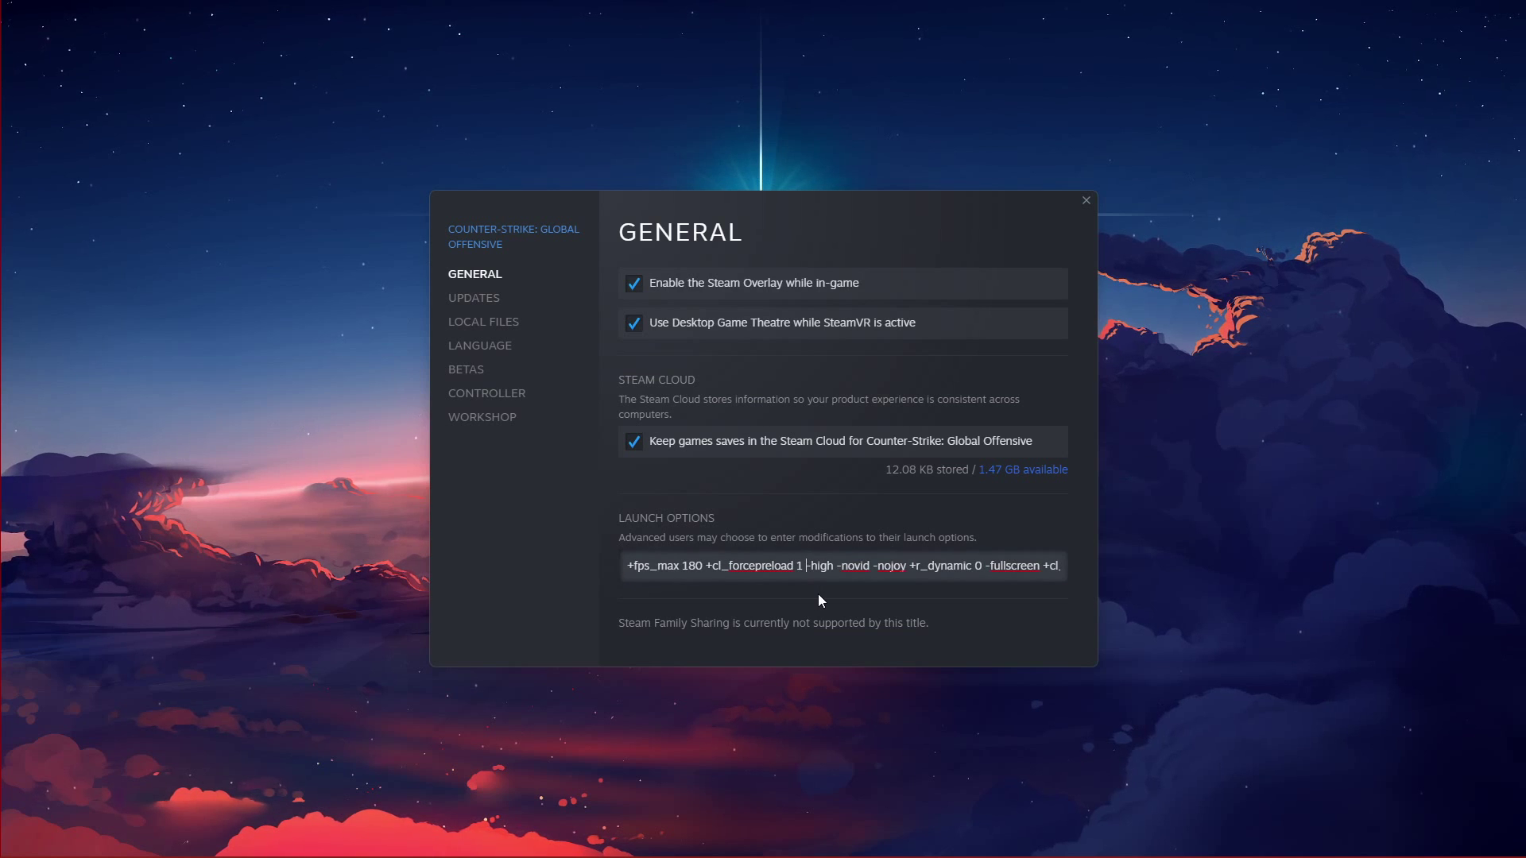
pyautogui.write('-refresh')
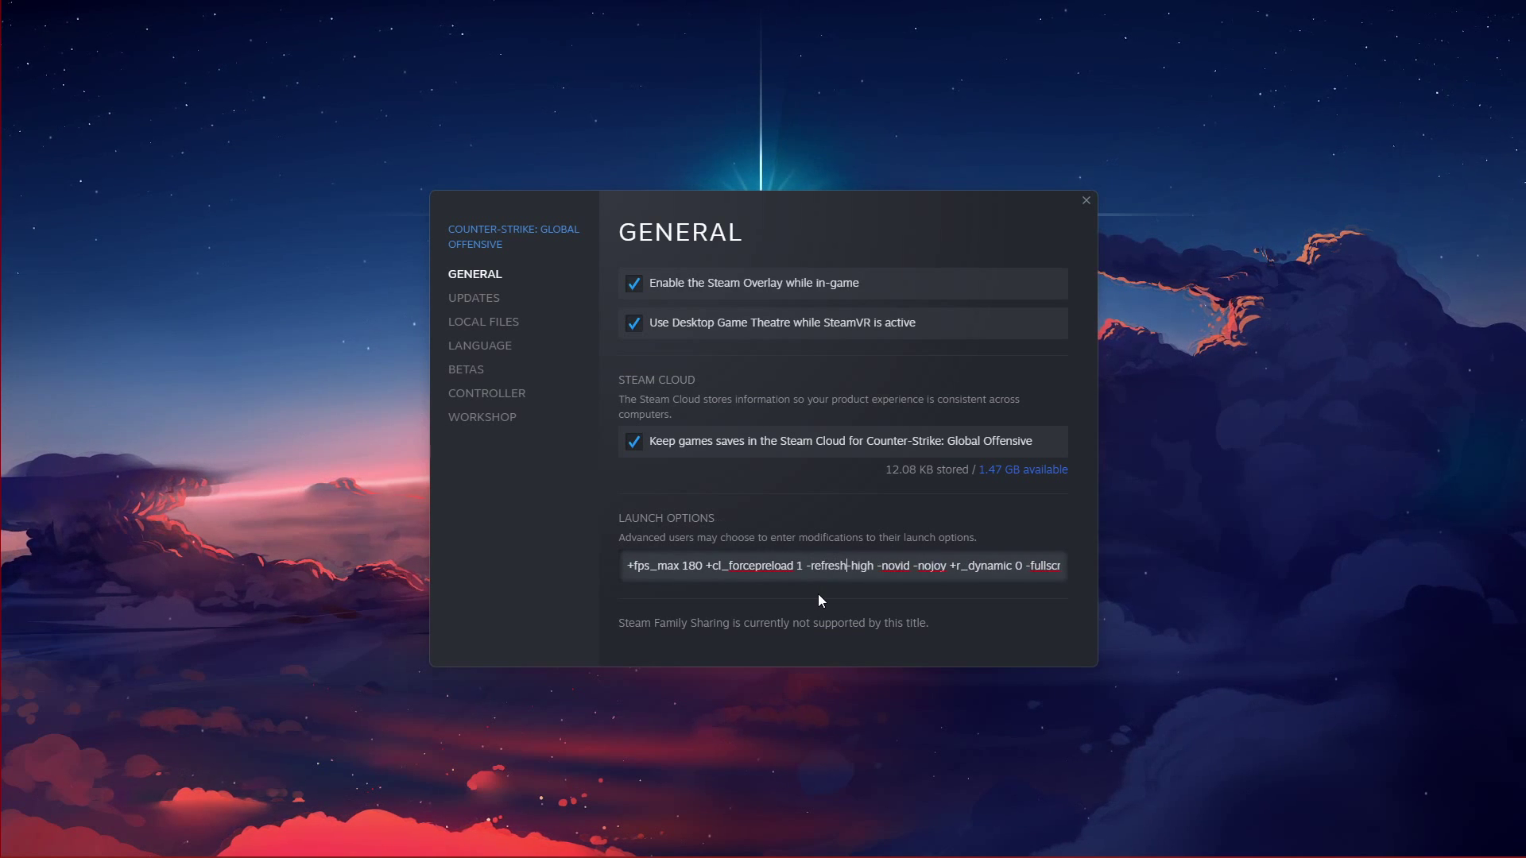
pyautogui.write(' 144')
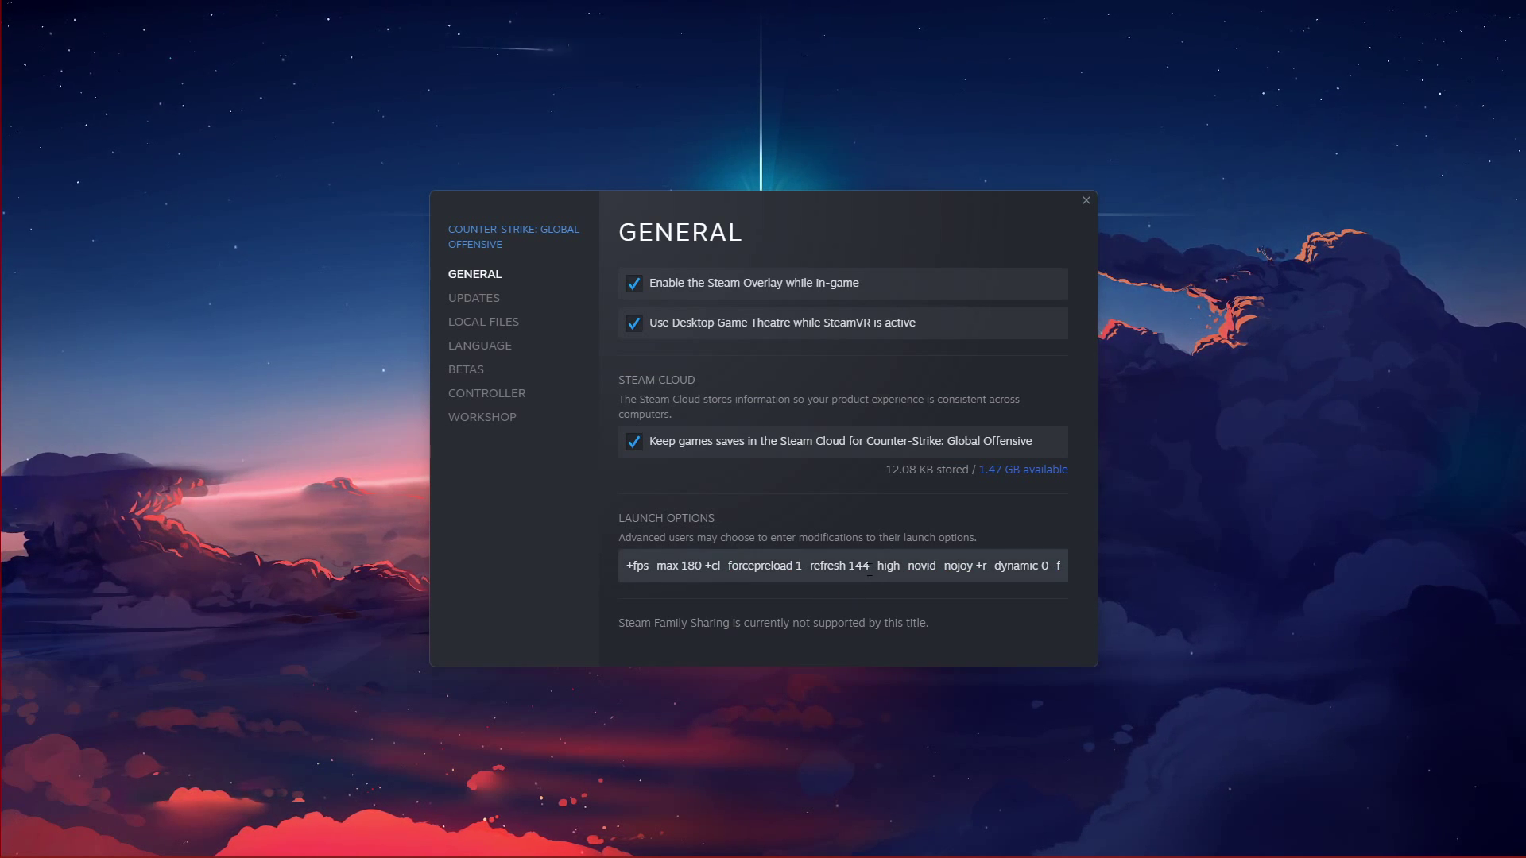
pyautogui.moveTo(870, 571); pyautogui.dragTo(809, 569)
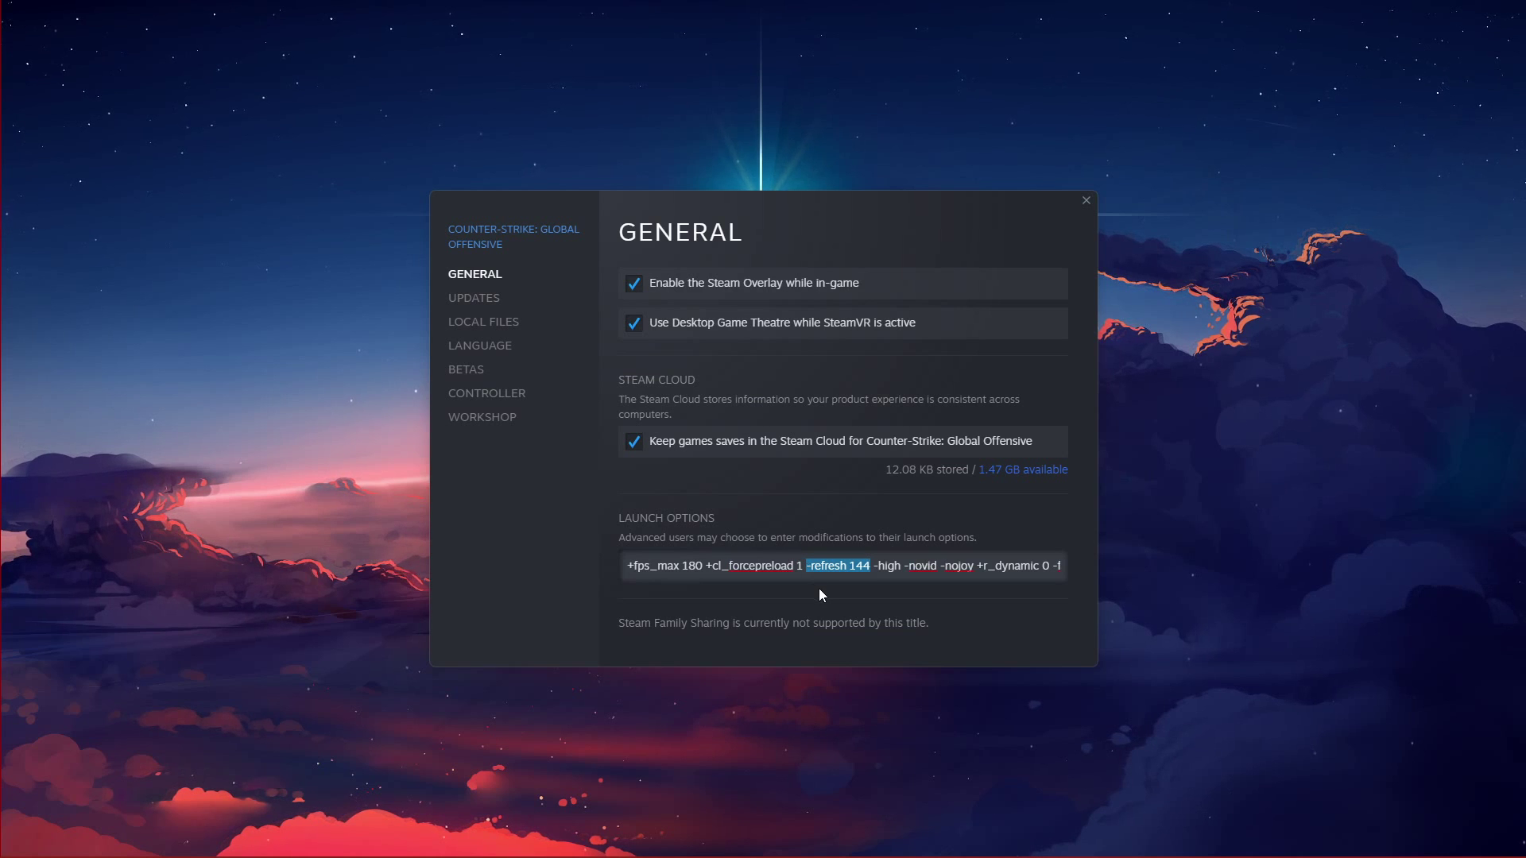
pyautogui.click(841, 591)
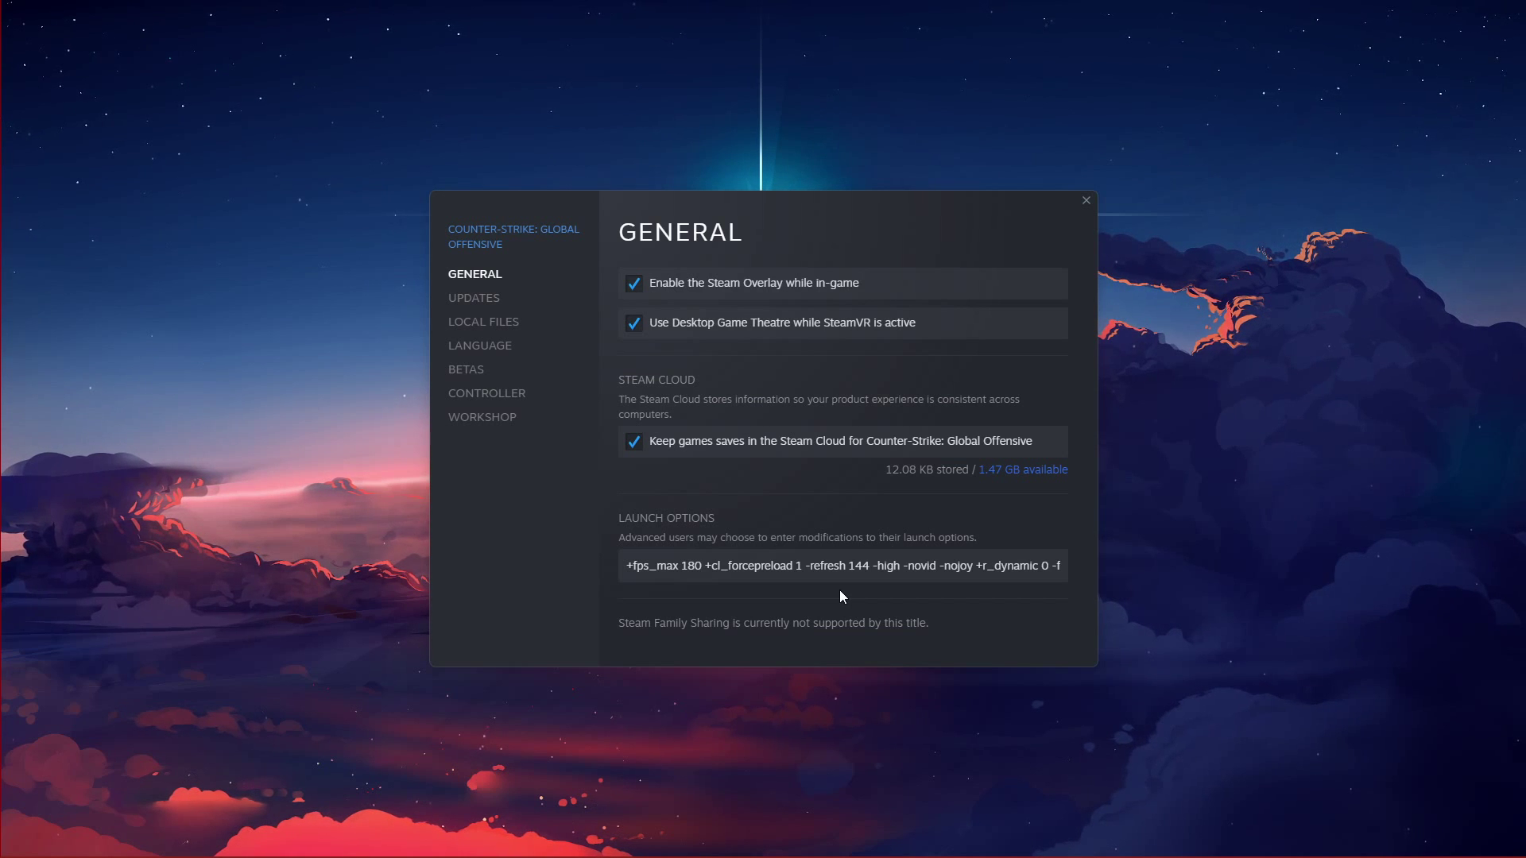
# - Review the -nojoy, +r_dynamic 0, -fullscreen and +cl_interp options without changing them
pyautogui.moveTo(940, 566); pyautogui.dragTo(970, 566)
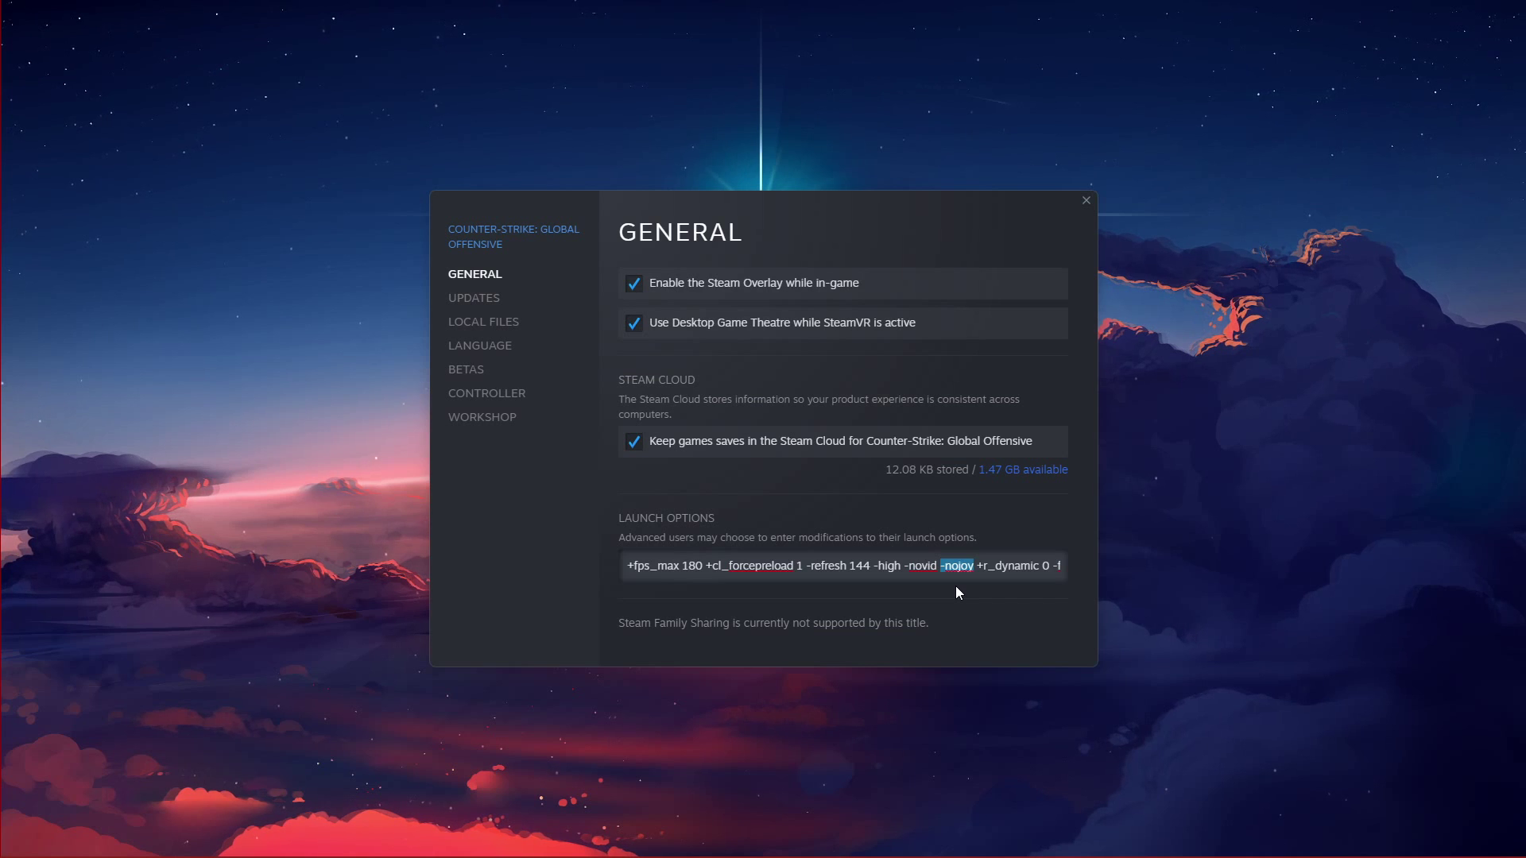
pyautogui.click(956, 587)
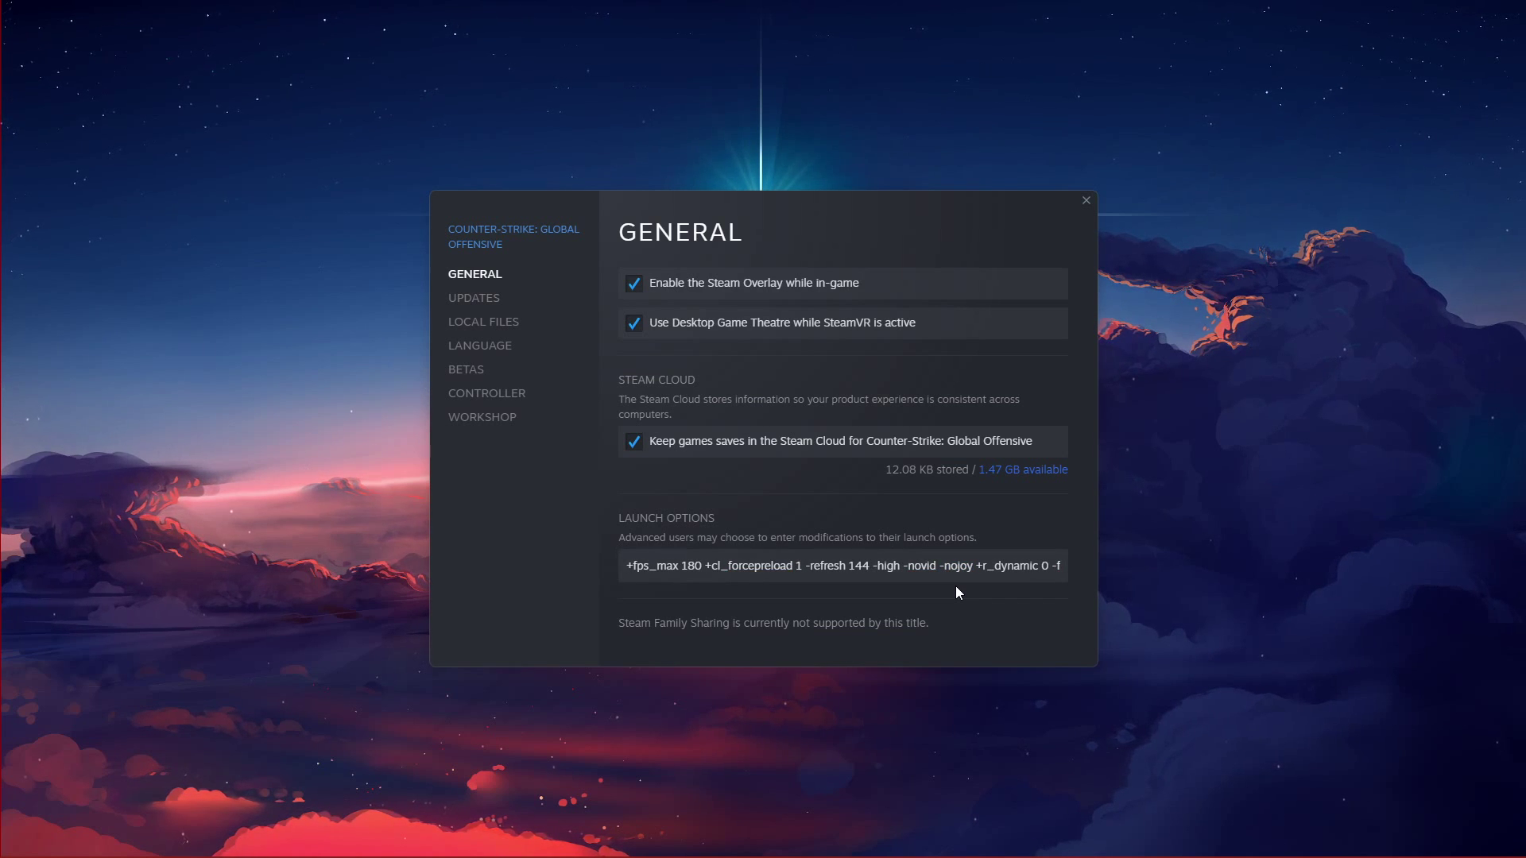
pyautogui.click(993, 565)
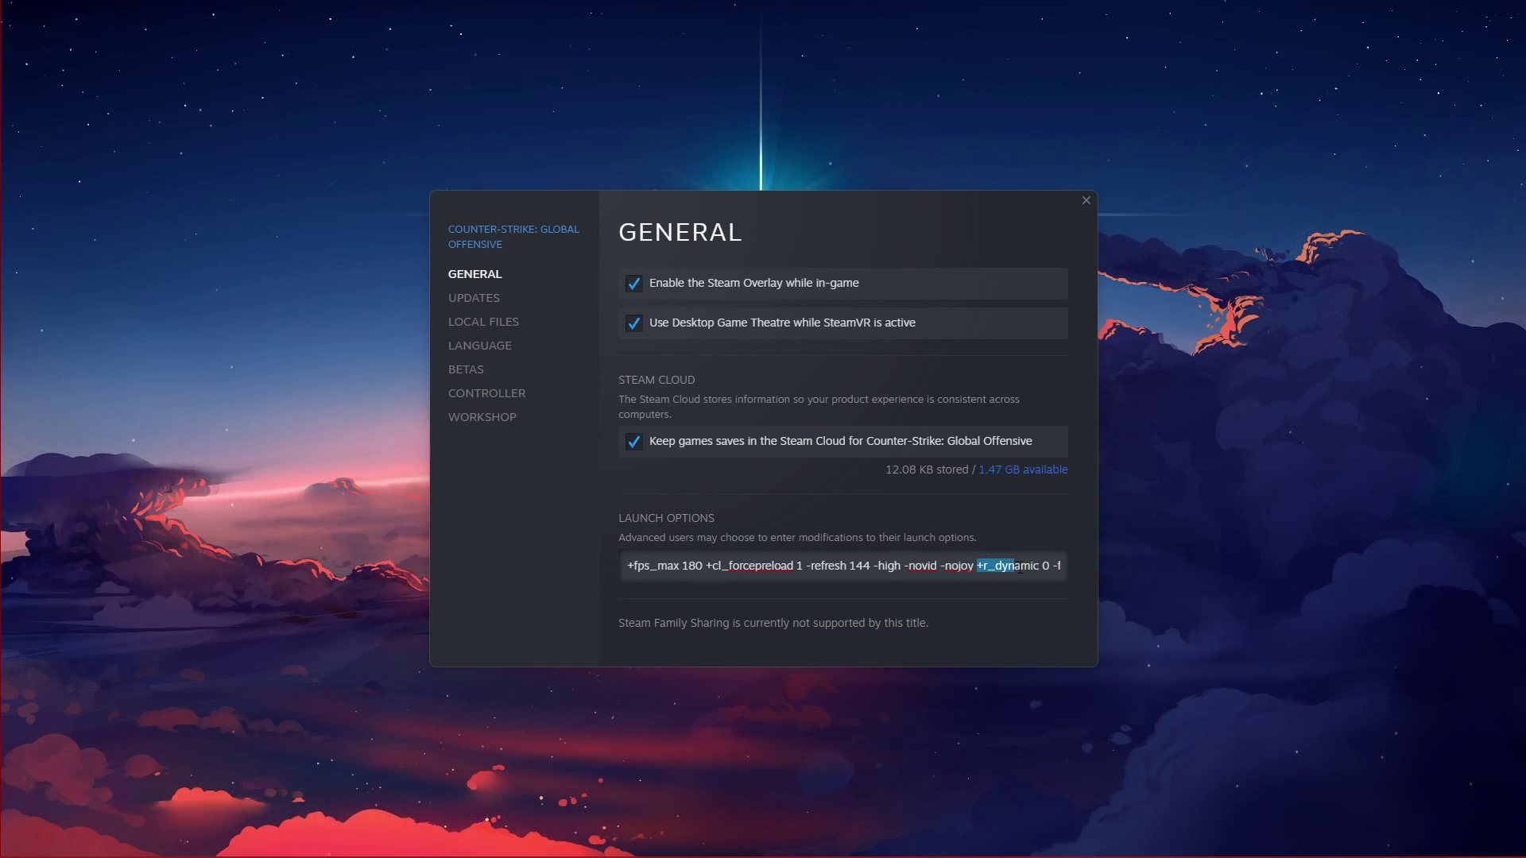
pyautogui.moveTo(1019, 568); pyautogui.dragTo(966, 566)
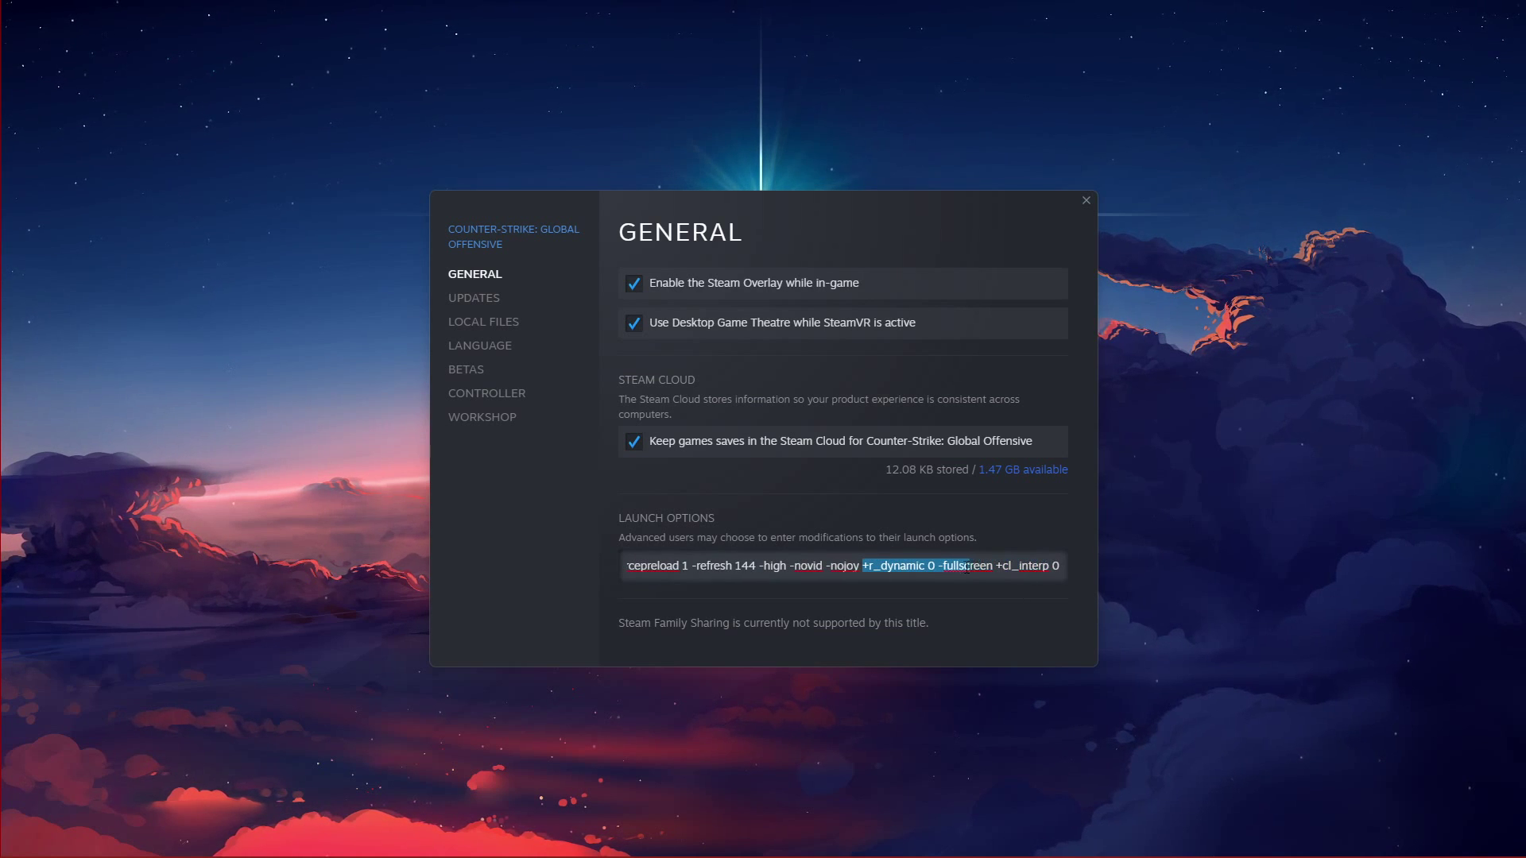
pyautogui.click(912, 586)
pyautogui.moveTo(979, 567); pyautogui.dragTo(1064, 567)
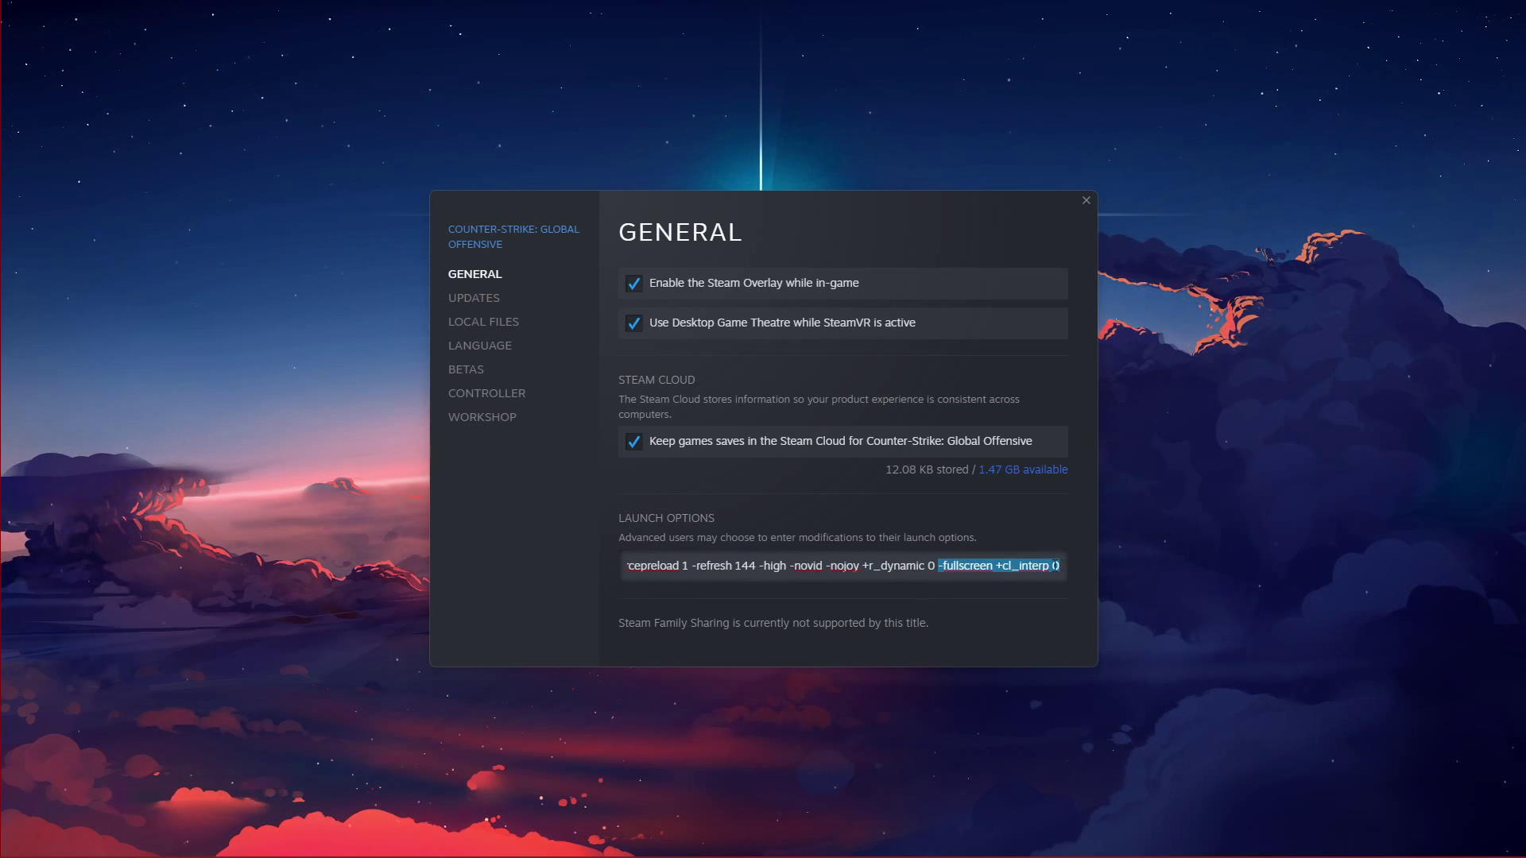
pyautogui.click(1023, 566)
pyautogui.click(1011, 594)
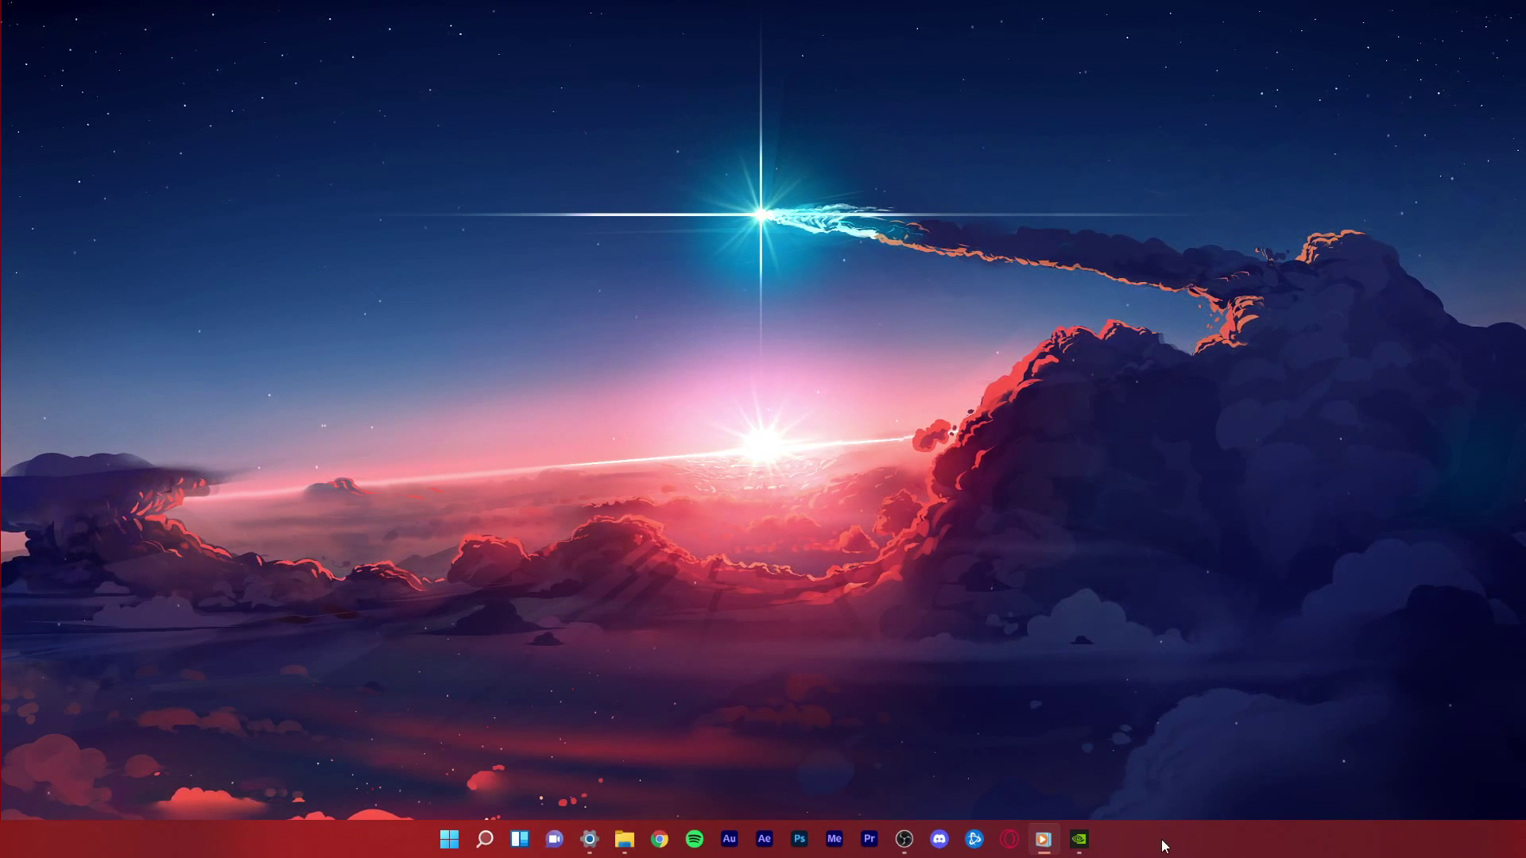
# - In GeForce Experience, check for driver updates and confirm Game Ready Driver 510.10 is installed without reinstalling
pyautogui.click(1077, 840)
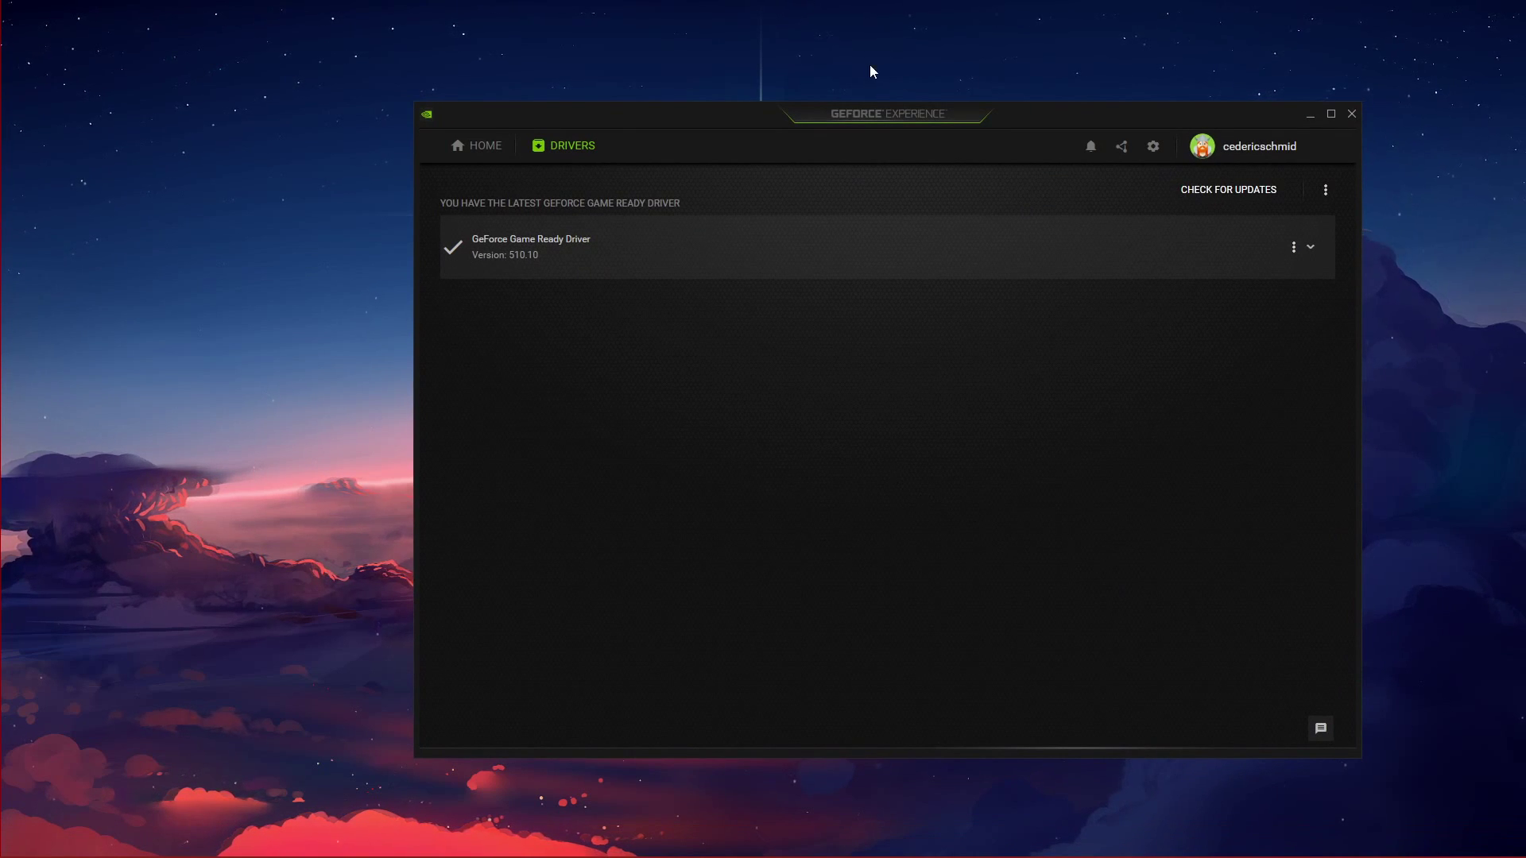
pyautogui.moveTo(943, 129); pyautogui.dragTo(855, 123)
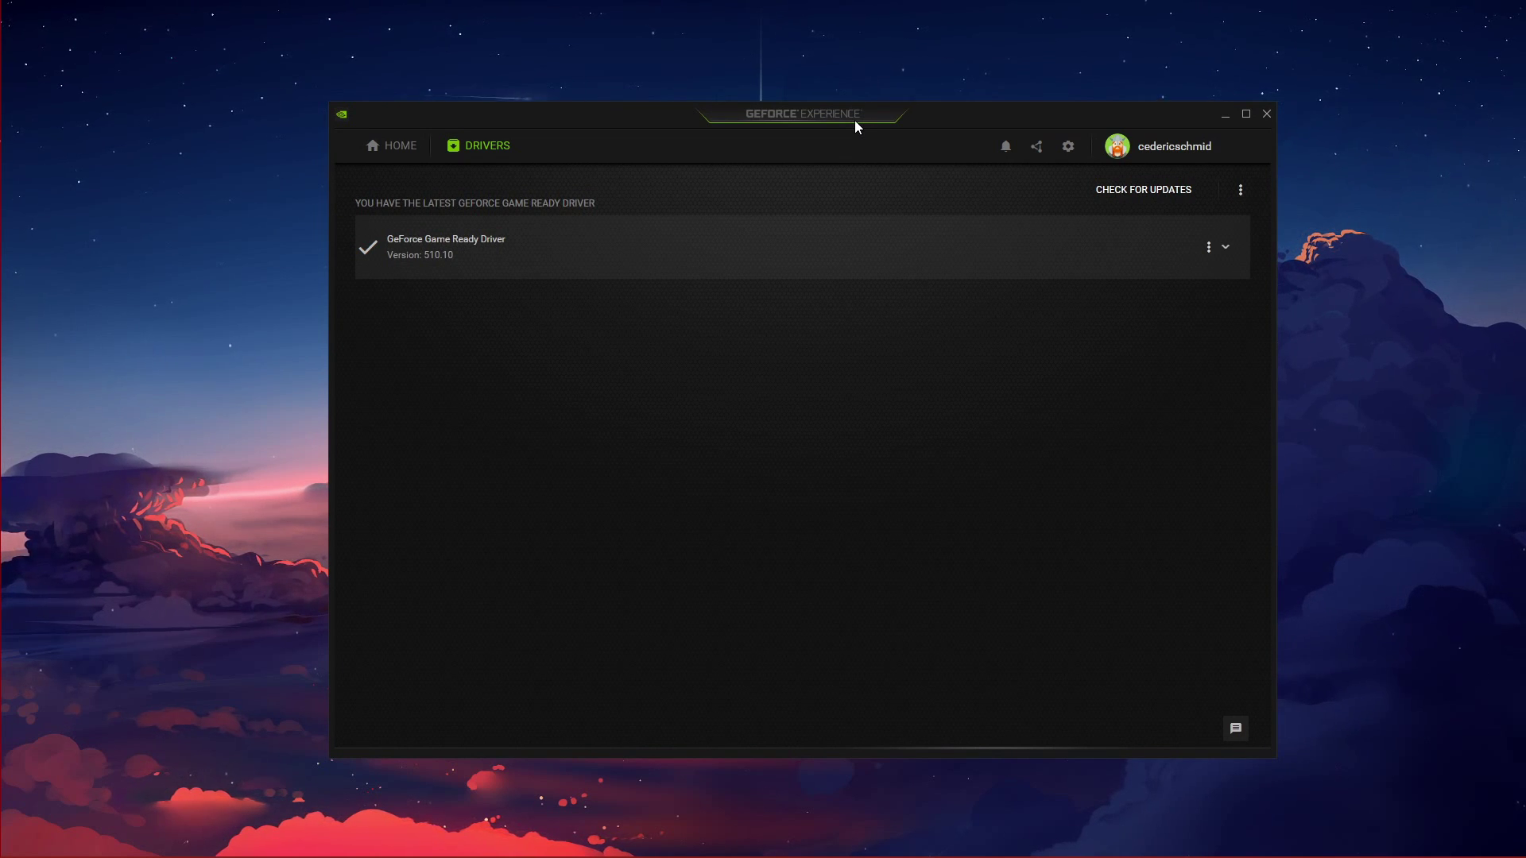
pyautogui.click(1125, 197)
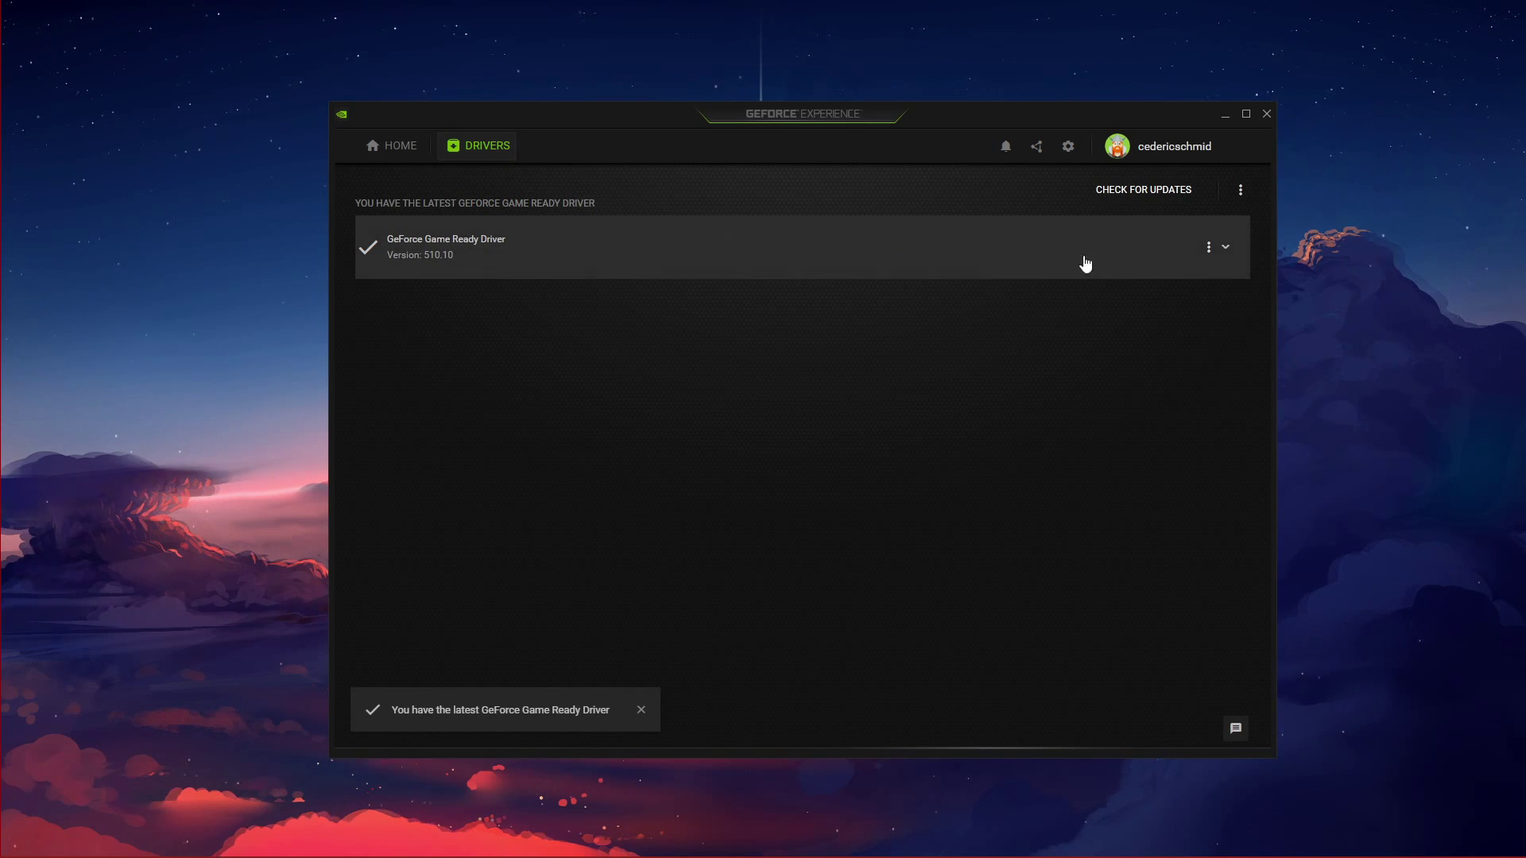
pyautogui.click(1208, 247)
pyautogui.click(1141, 341)
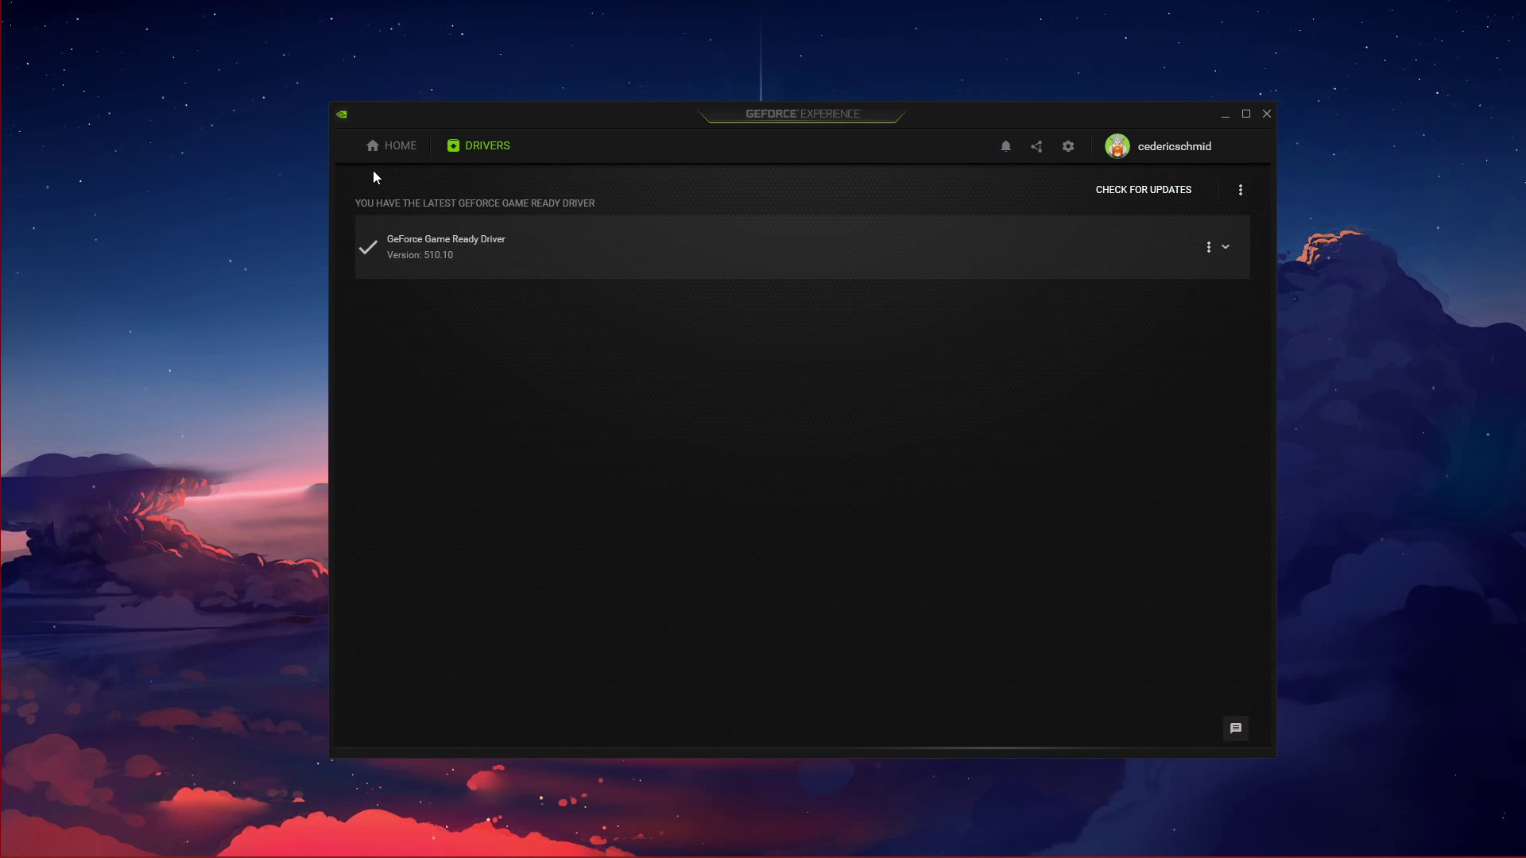
# - Open Counter-Strike: Global Offensive's details page from the library and review its current-vs-optimal settings table
pyautogui.click(388, 147)
pyautogui.moveTo(892, 572)
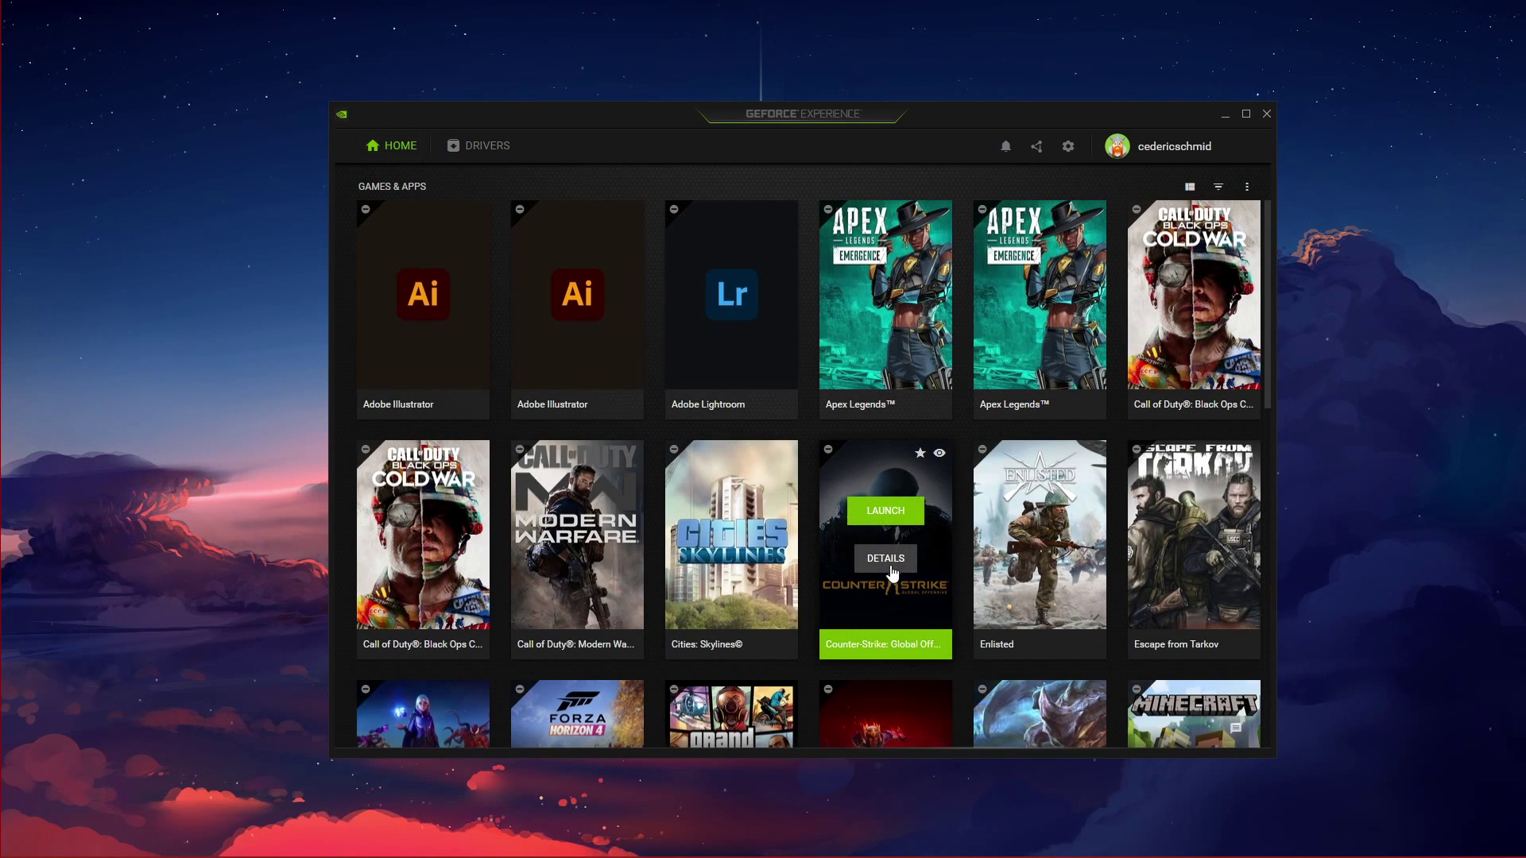
pyautogui.click(888, 561)
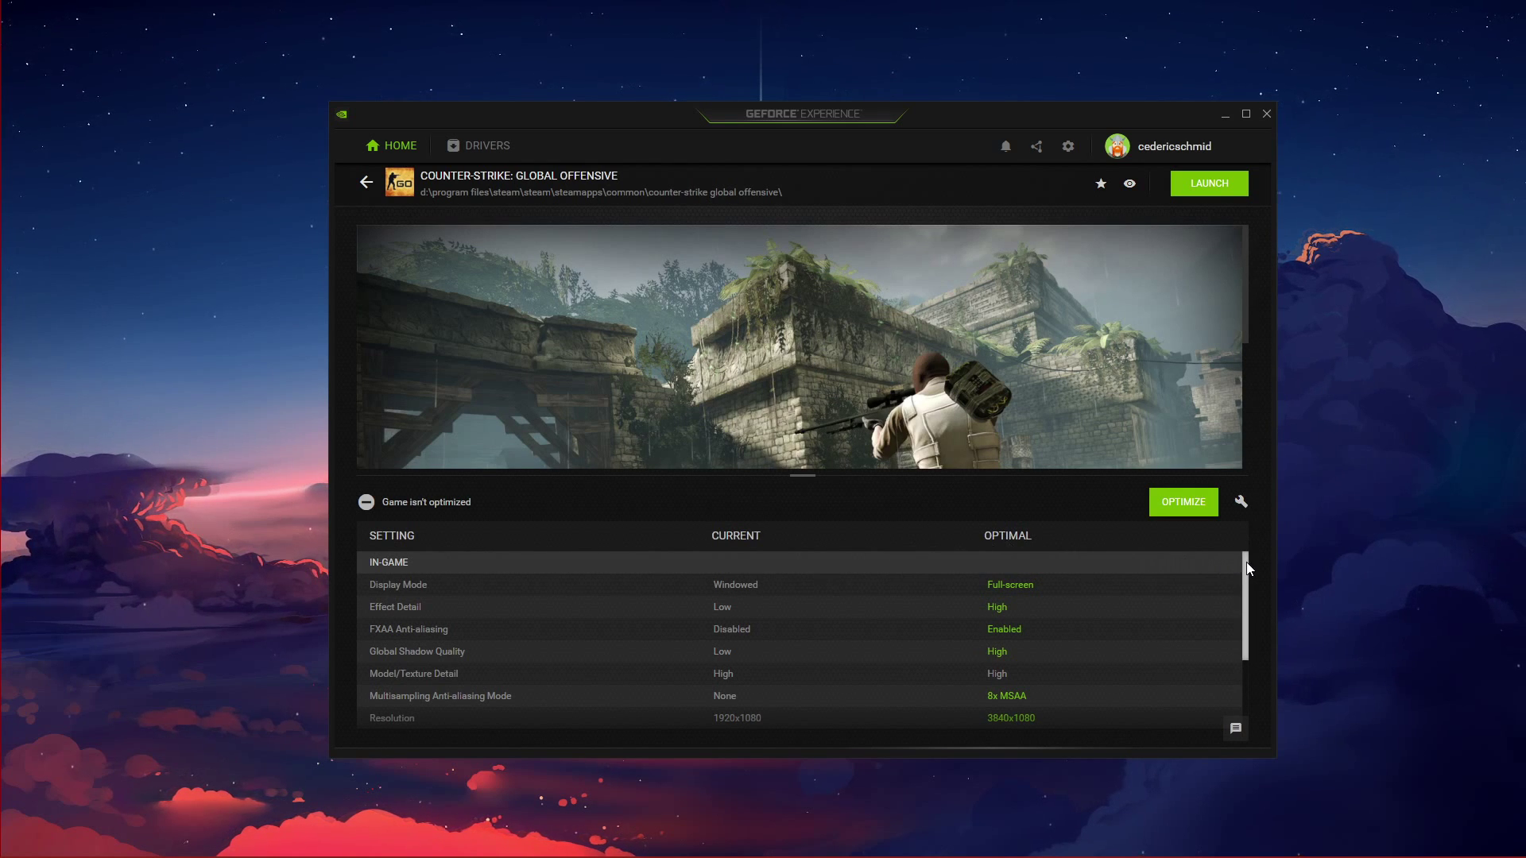
pyautogui.moveTo(1246, 561); pyautogui.dragTo(1123, 566)
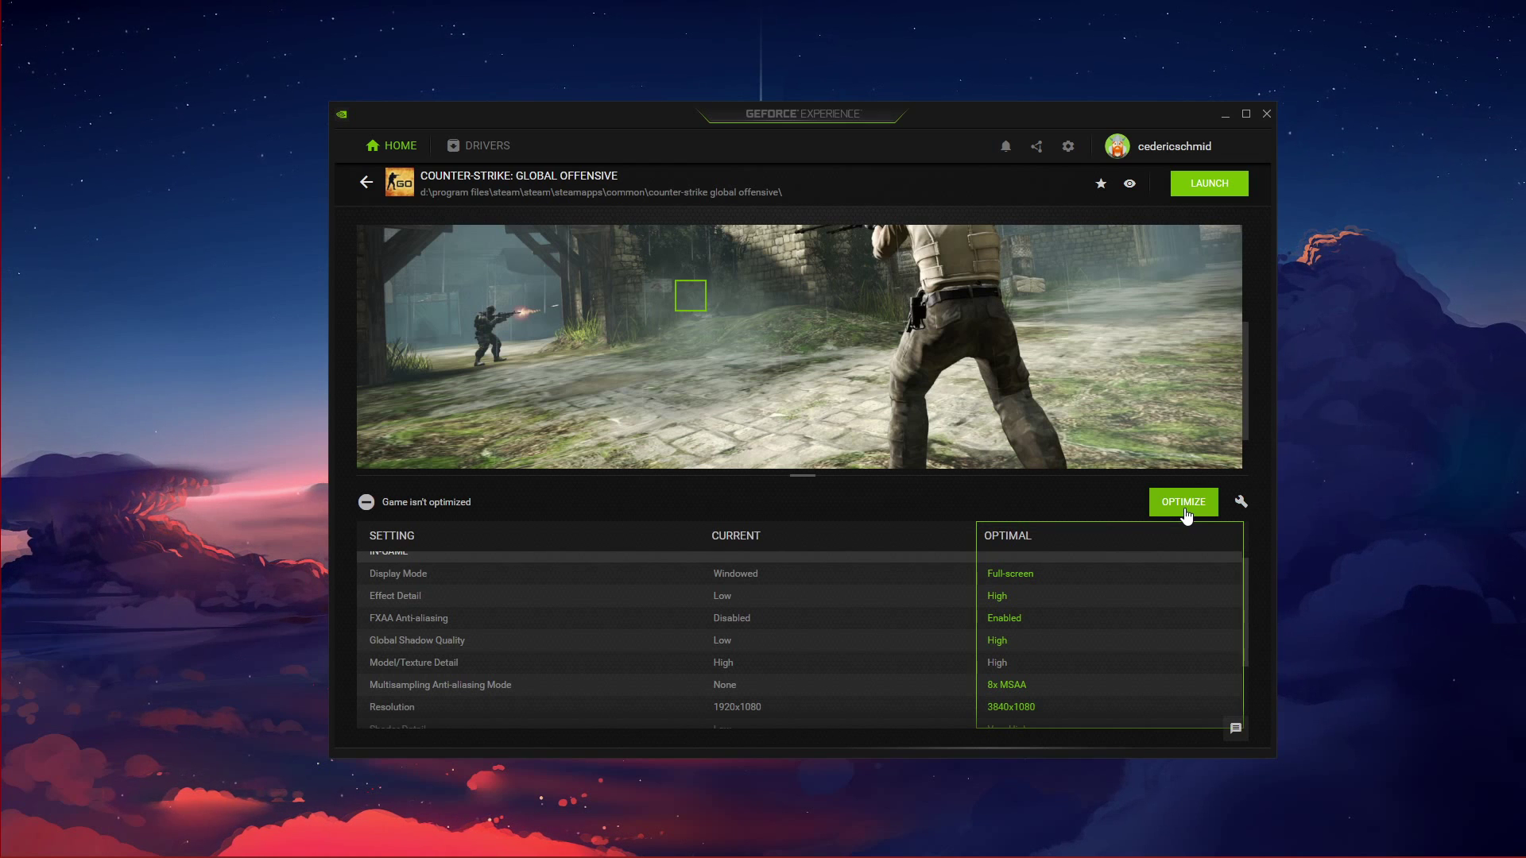
# - Explore CS:GO's custom optimization slider and resolution list, then cancel to keep current game settings
pyautogui.click(1241, 504)
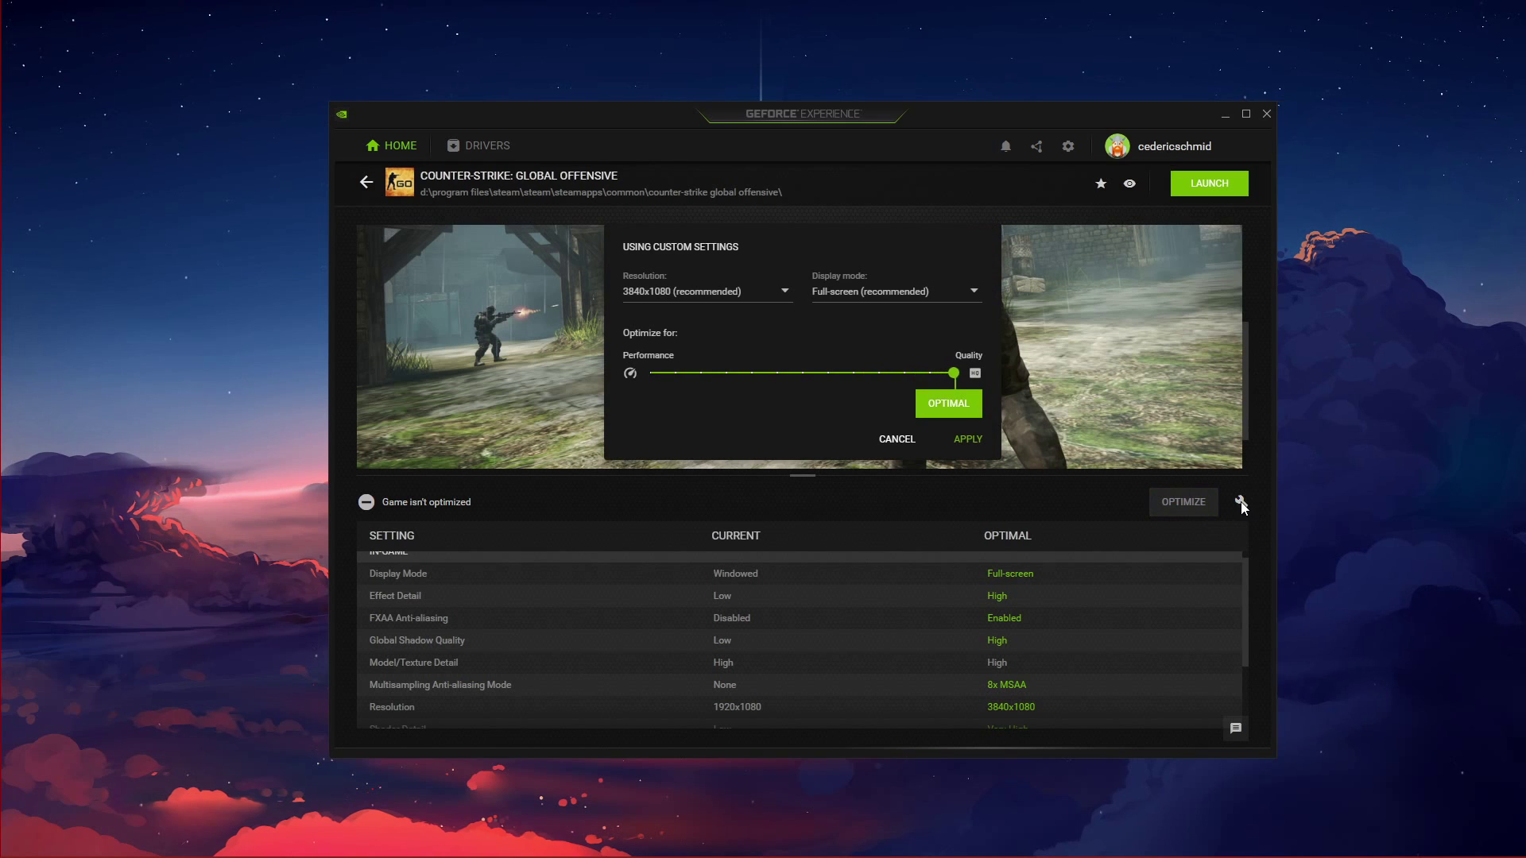
pyautogui.moveTo(959, 378); pyautogui.dragTo(786, 391)
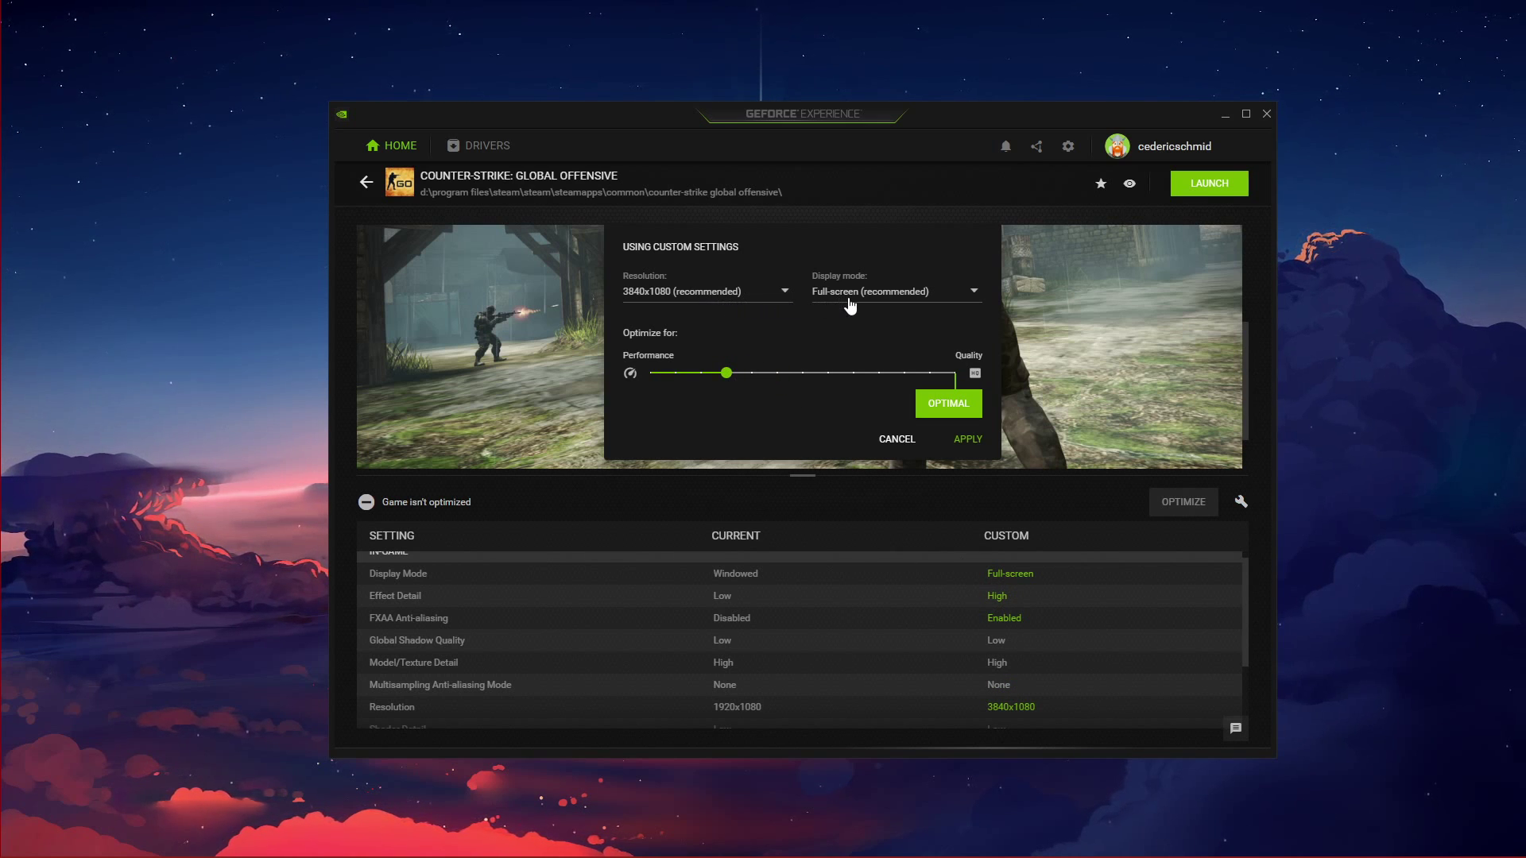
pyautogui.click(785, 292)
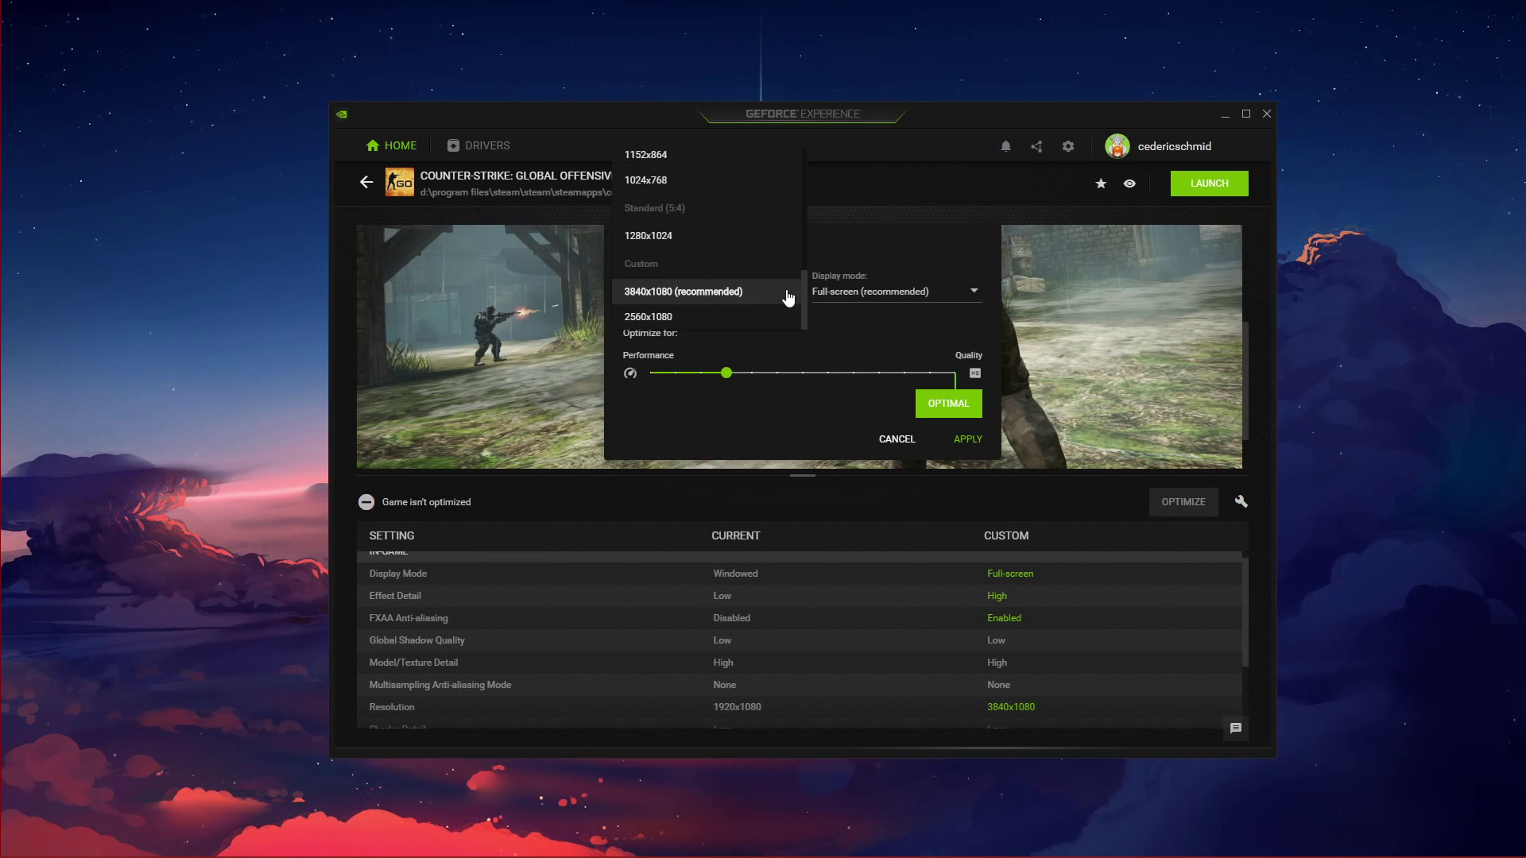
pyautogui.click(898, 439)
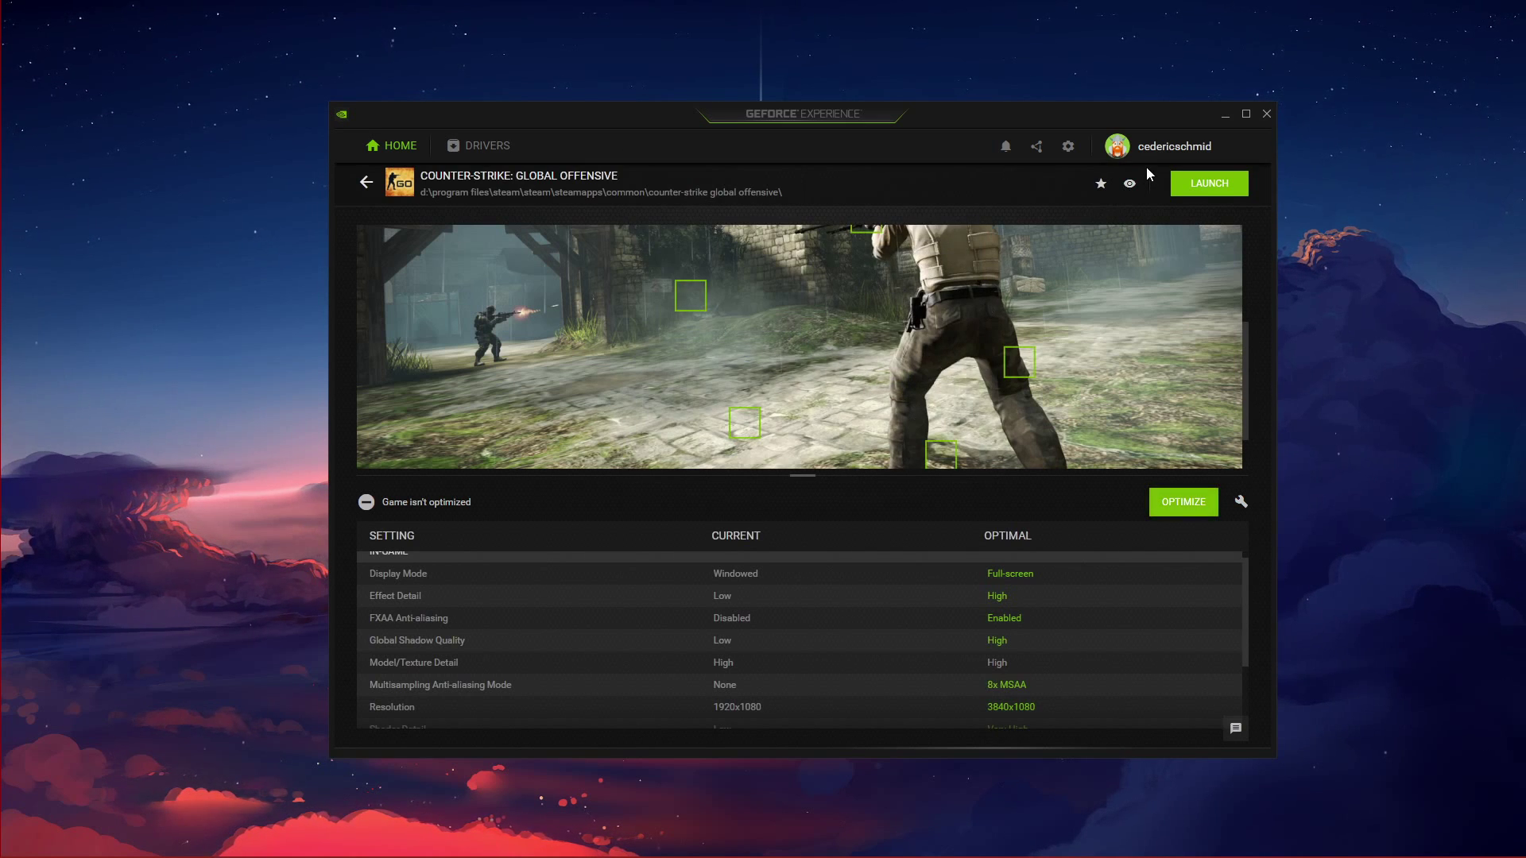
pyautogui.click(1069, 147)
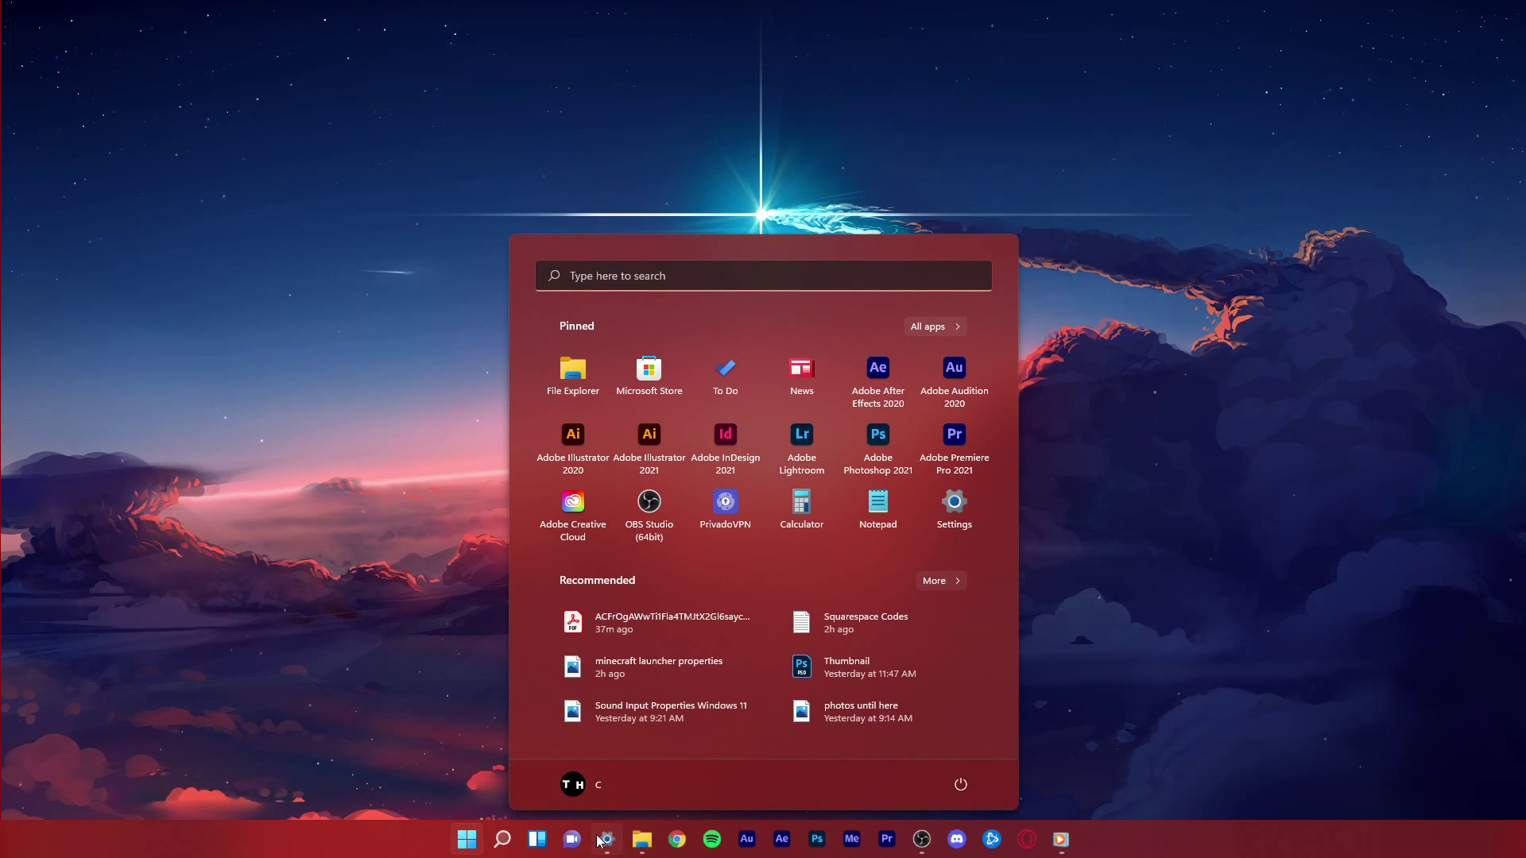
# - Open Windows Settings to the Gaming > Game Mode page, where Game Mode shows Off
pyautogui.click(602, 840)
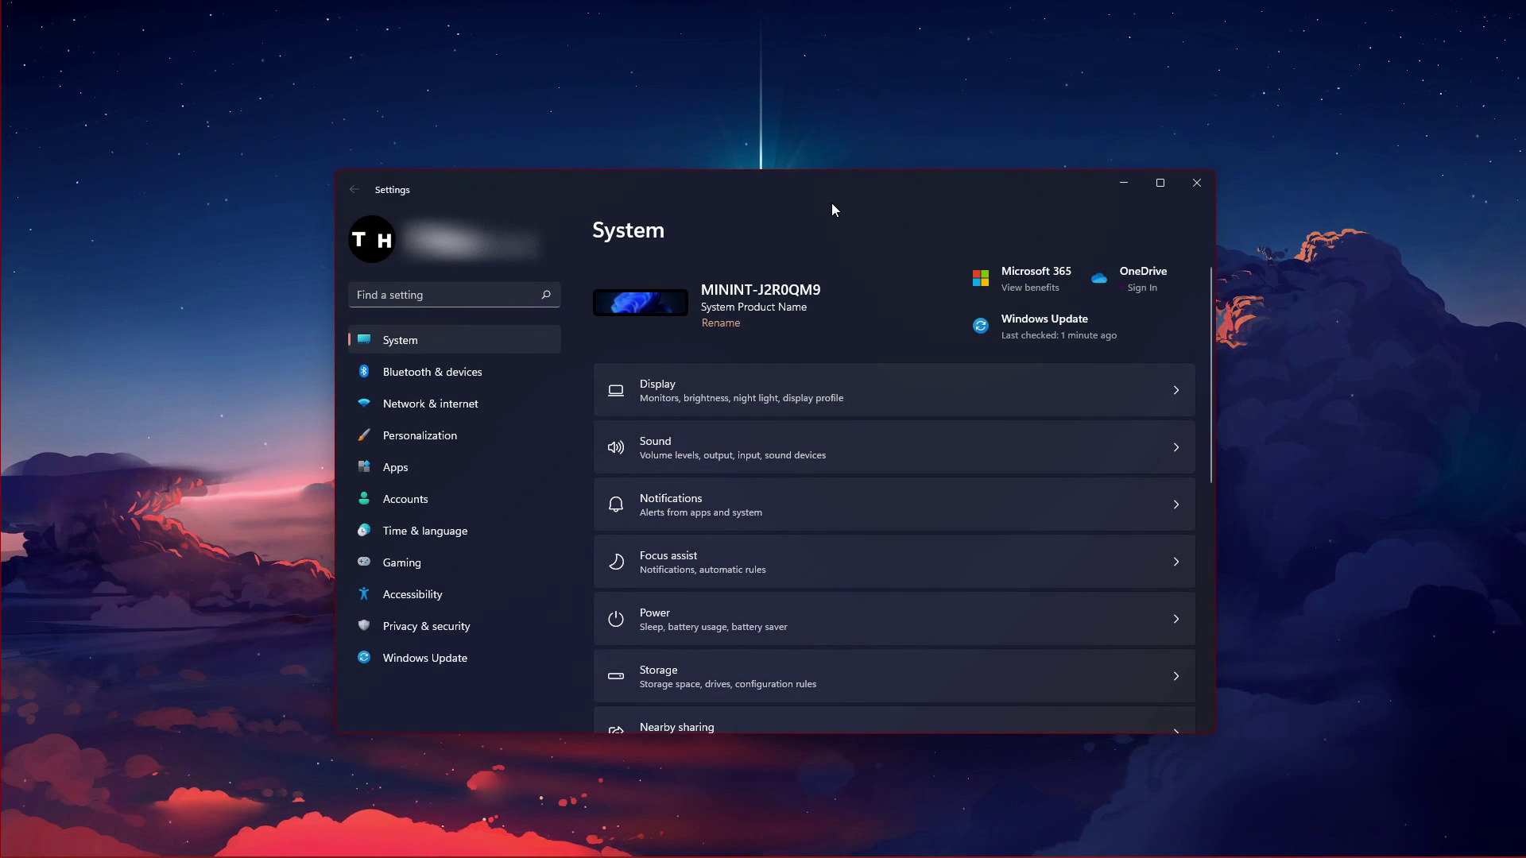
pyautogui.click(469, 569)
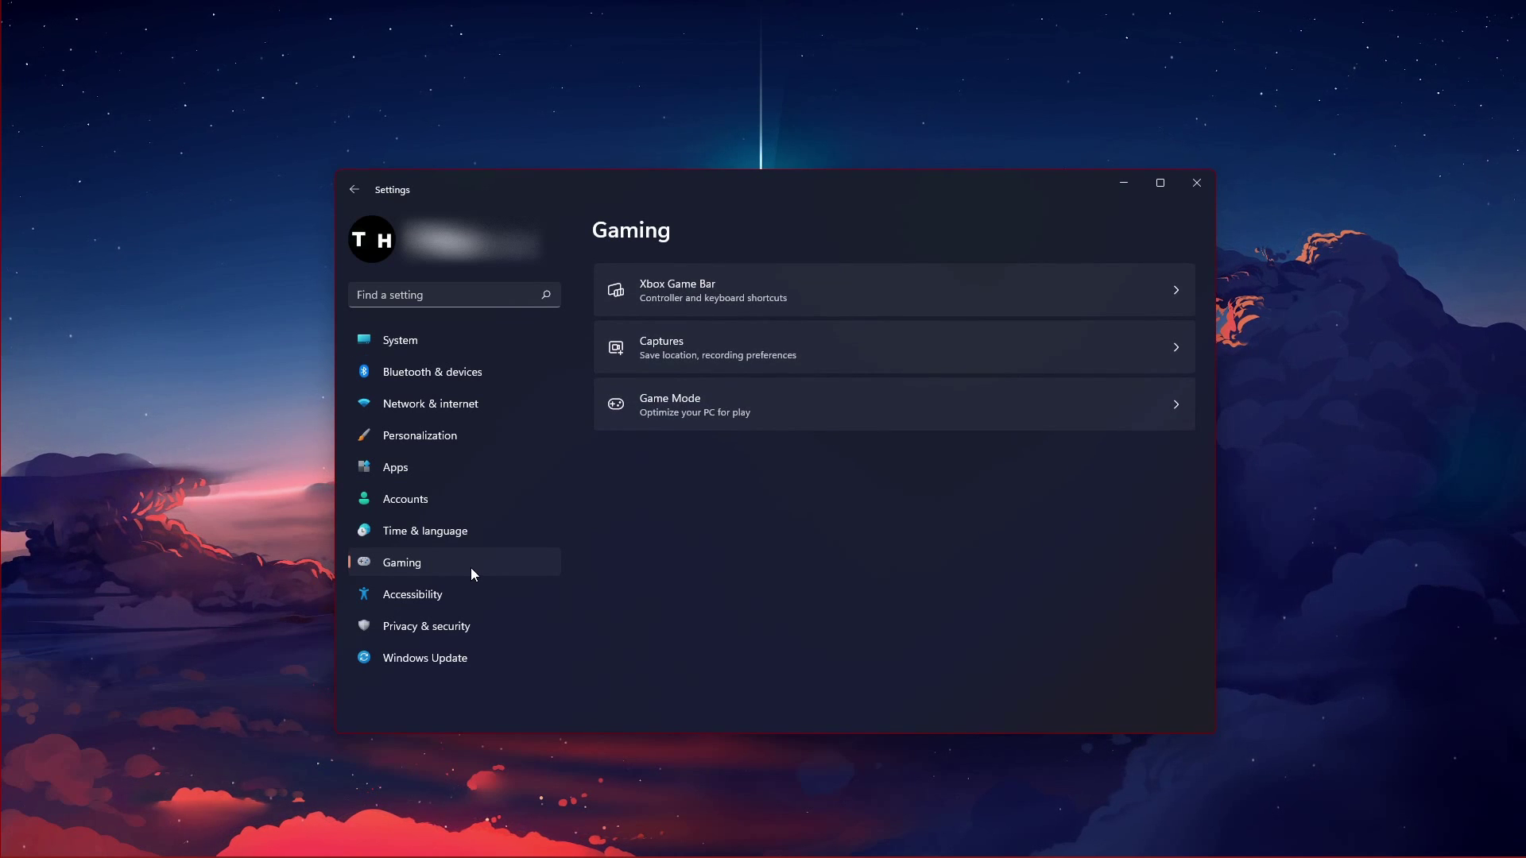
pyautogui.click(793, 411)
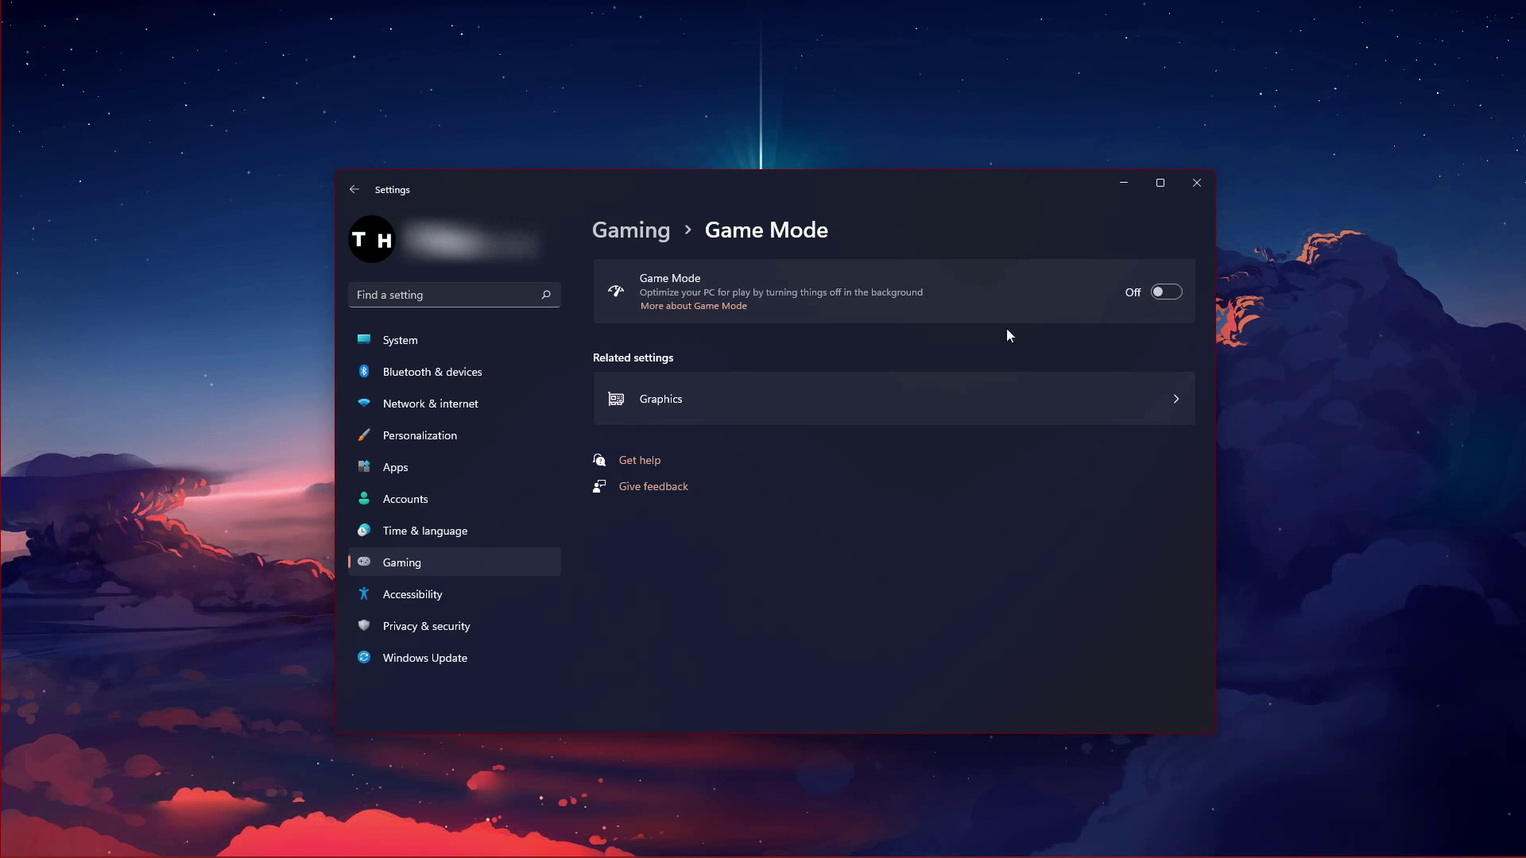
# - Open the per-app Graphics settings page and start adding an app with Browse
pyautogui.click(659, 399)
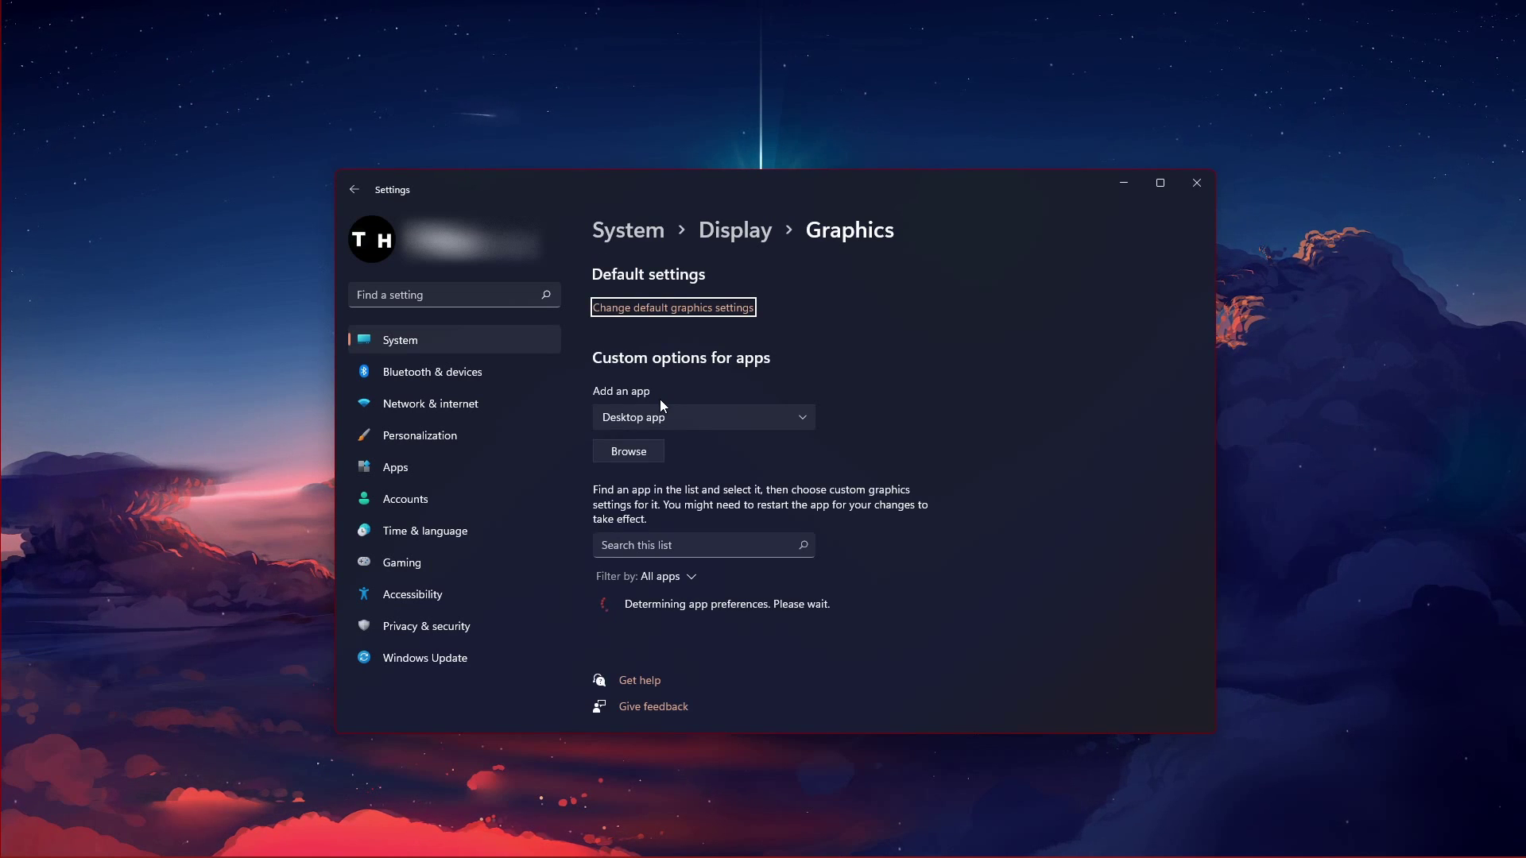
pyautogui.click(626, 450)
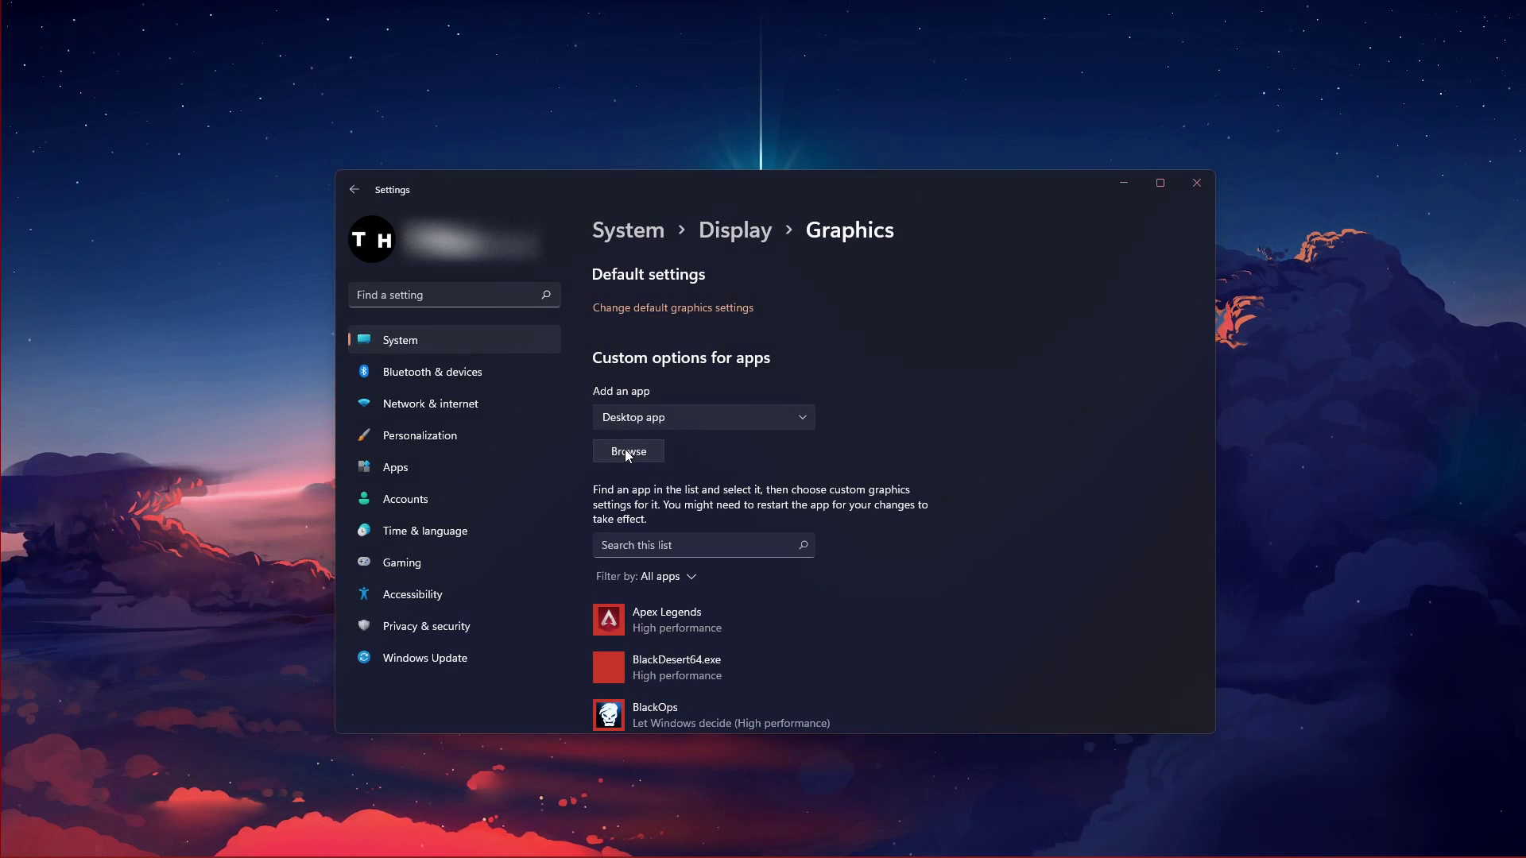
pyautogui.click(626, 450)
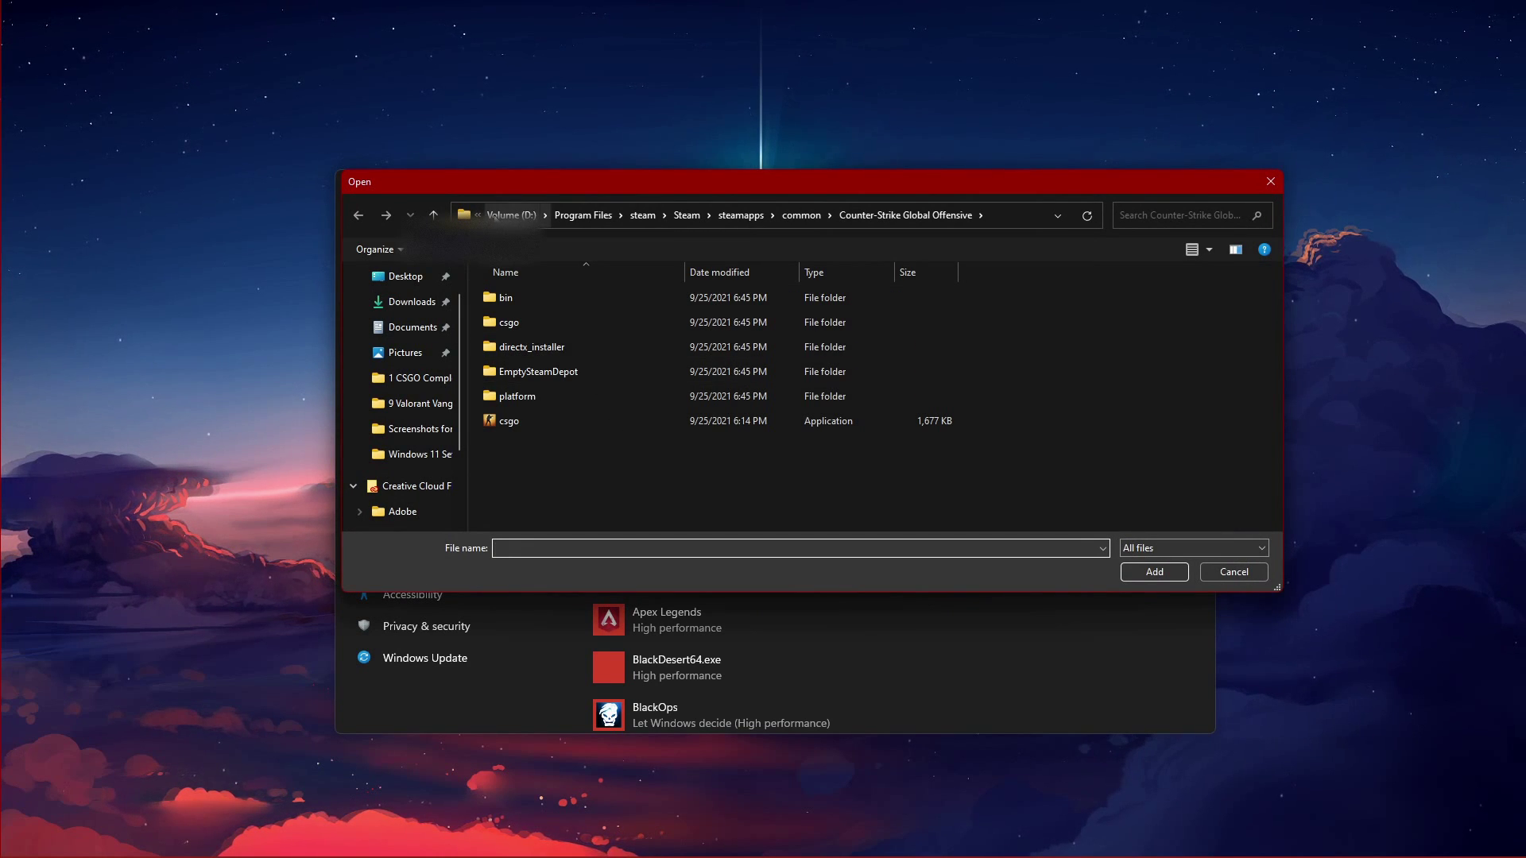
# - Browse to D:\Program Files\steam\Steam\steamapps\common\Counter-Strike Global Offensive and select csgo
pyautogui.click(494, 216)
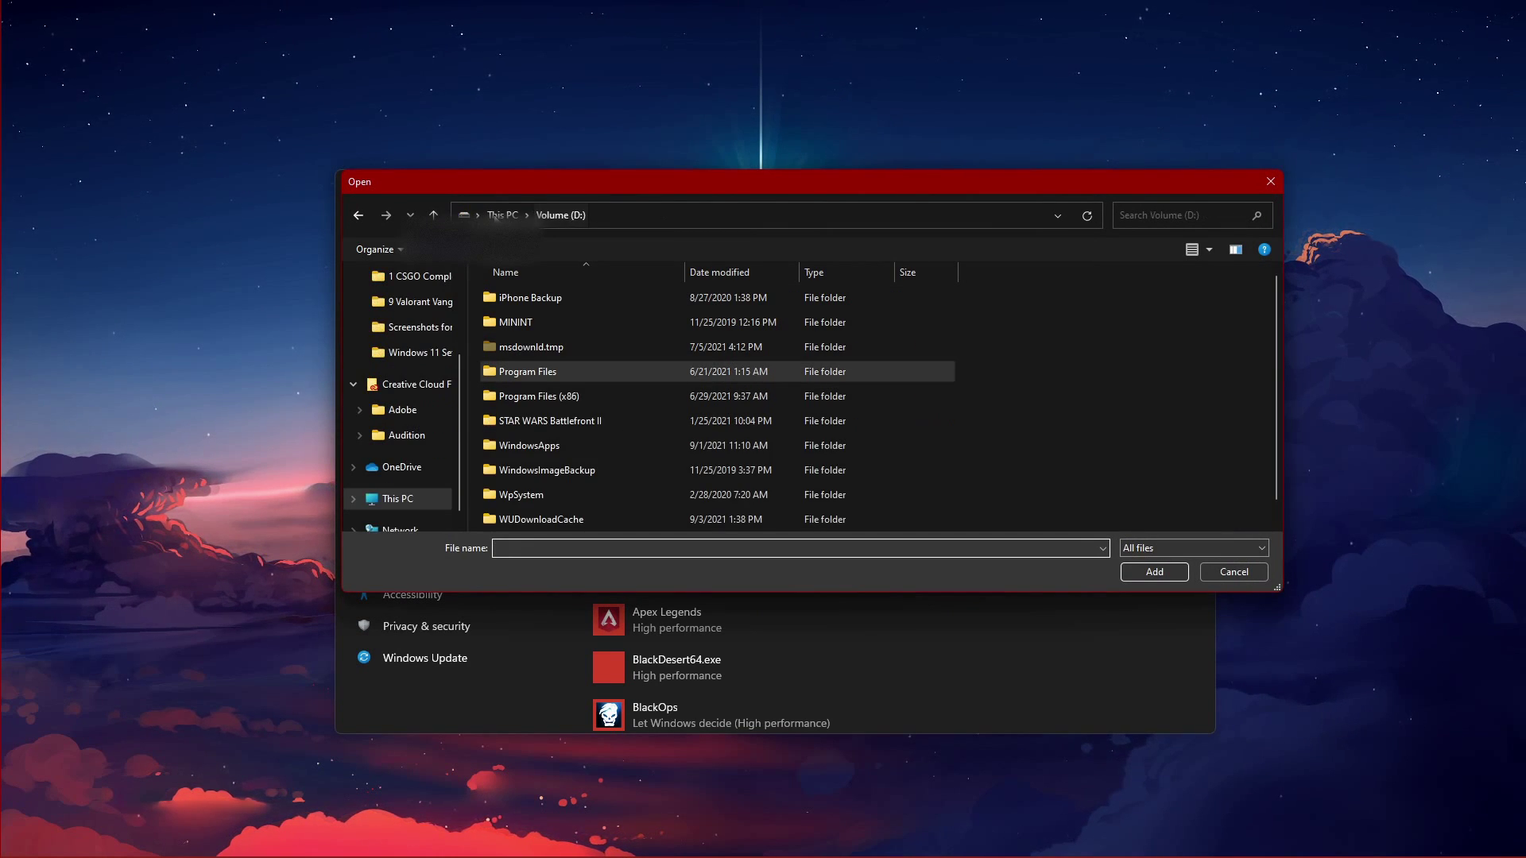
pyautogui.doubleClick(566, 372)
pyautogui.scroll(-6, 566, 374)
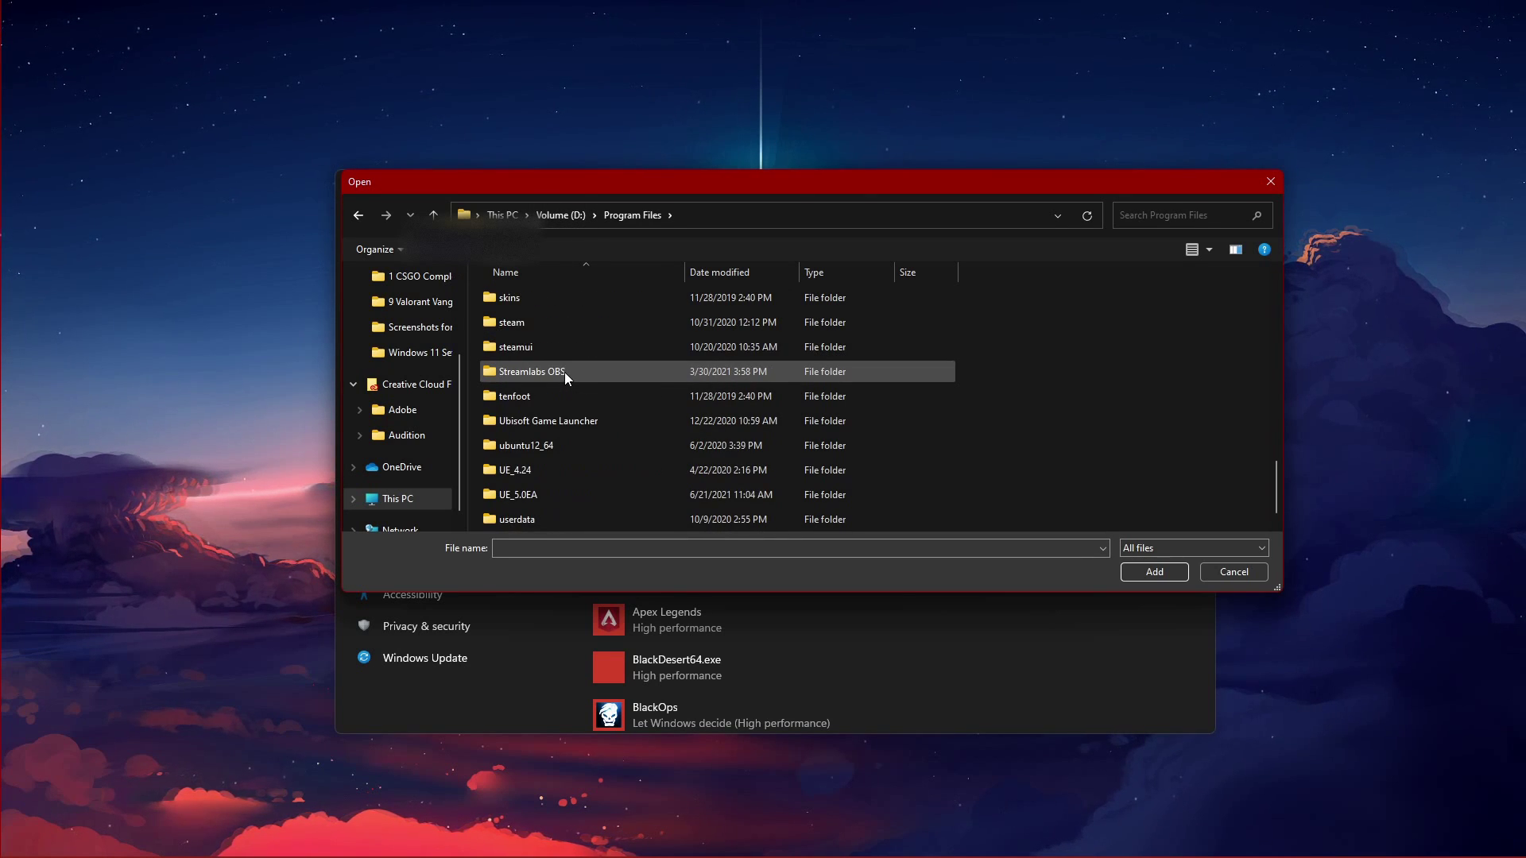
pyautogui.doubleClick(556, 322)
pyautogui.doubleClick(549, 297)
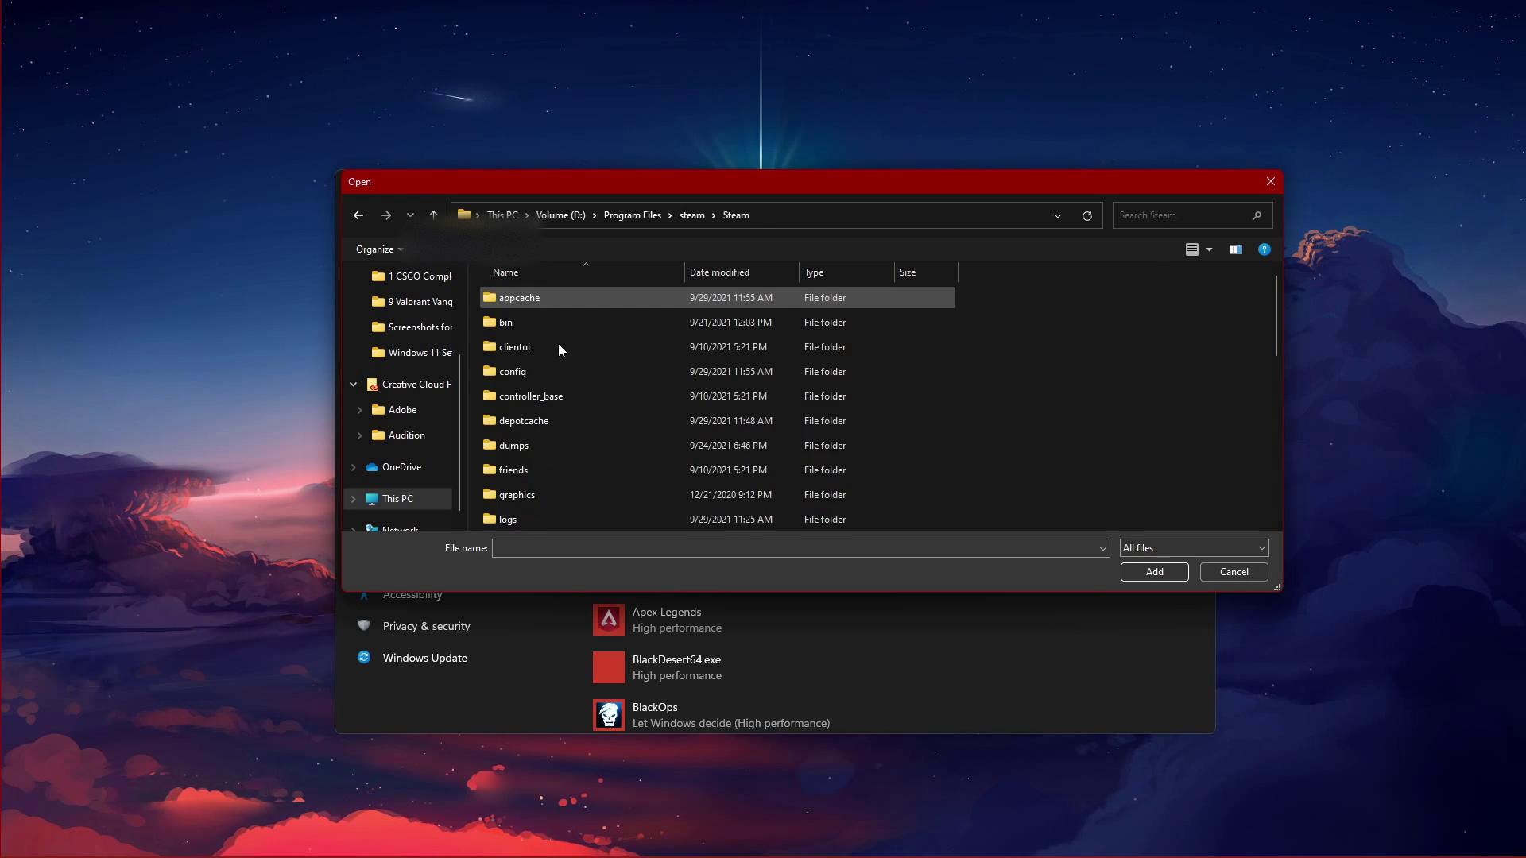
pyautogui.scroll(-3, 558, 343)
pyautogui.doubleClick(553, 462)
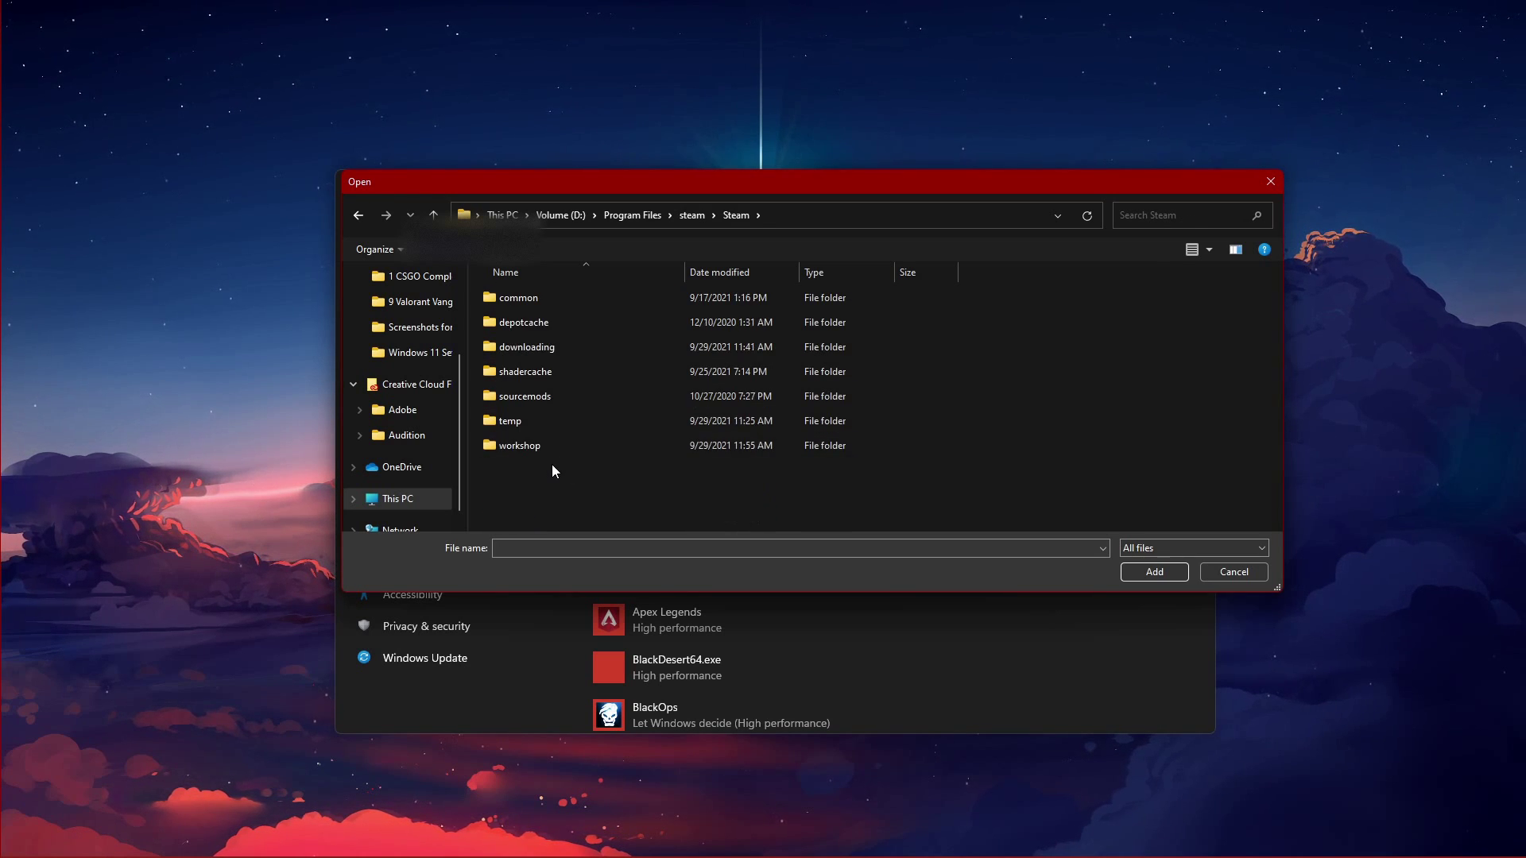
pyautogui.click(523, 303)
pyautogui.doubleClick(523, 303)
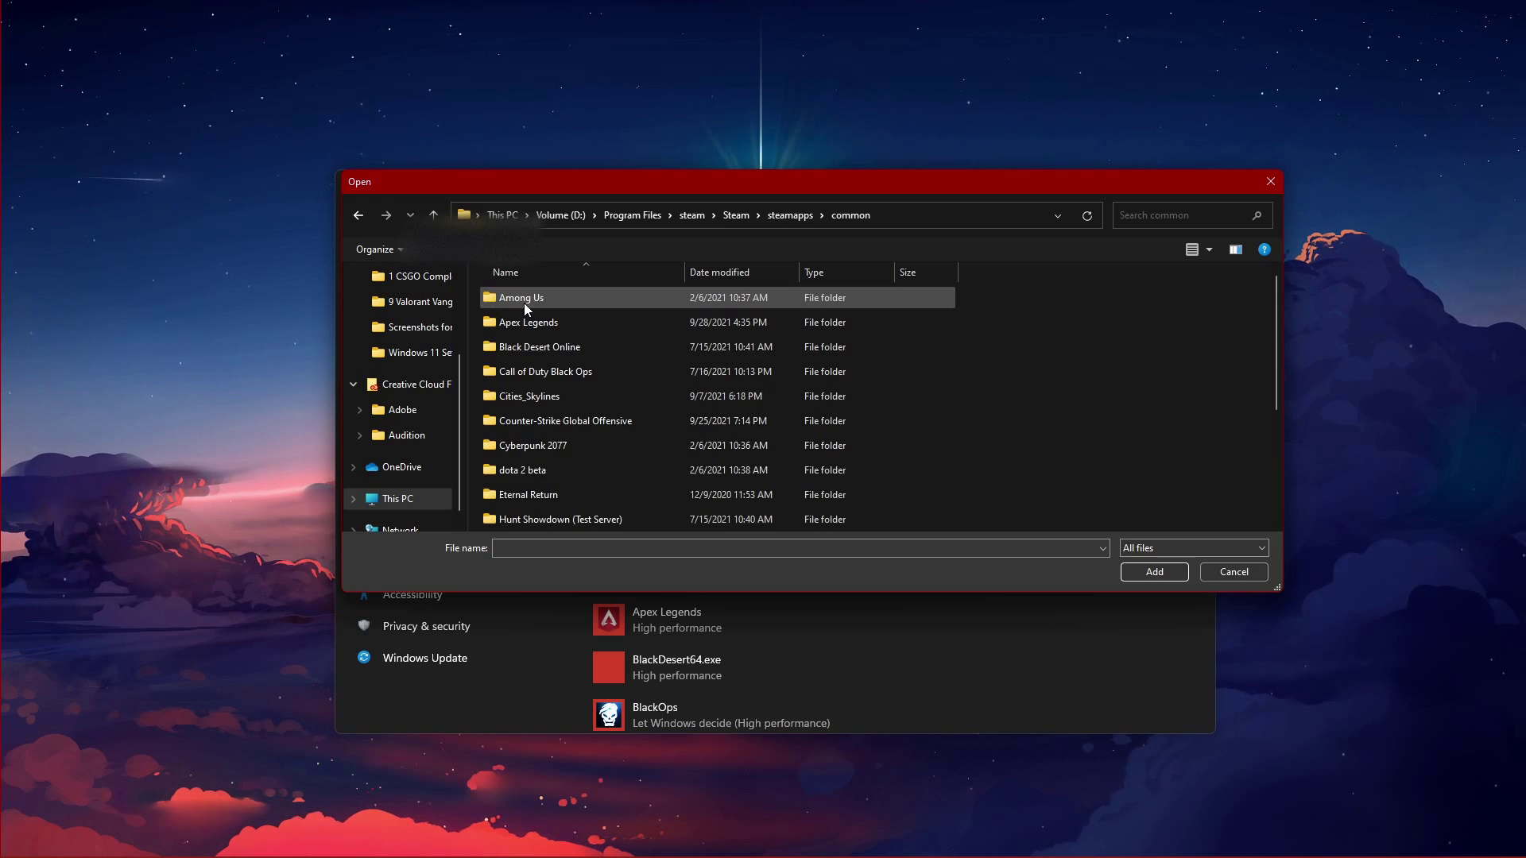
pyautogui.doubleClick(537, 421)
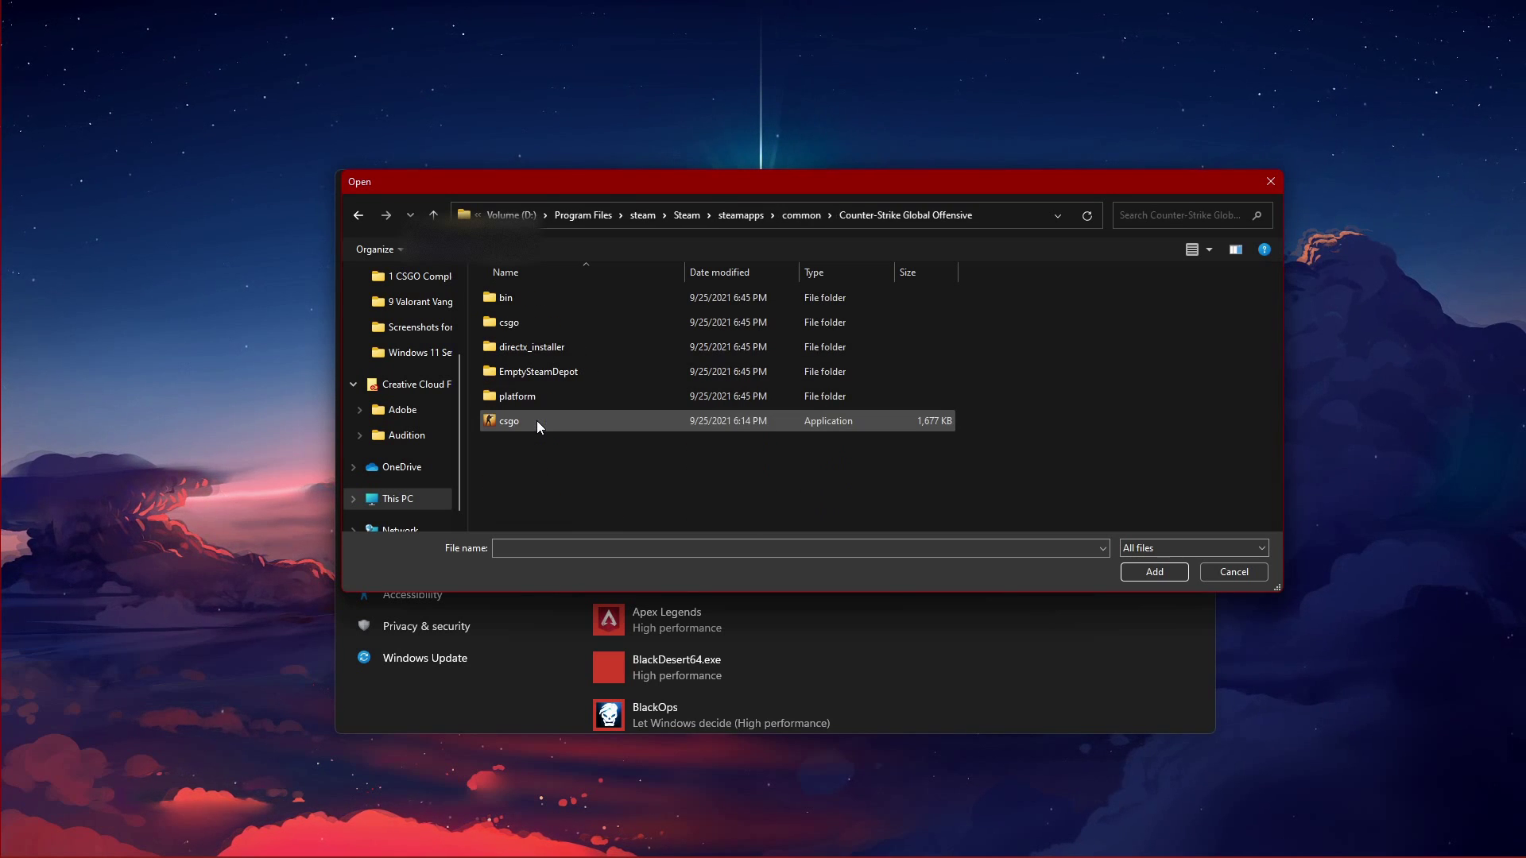
pyautogui.click(536, 421)
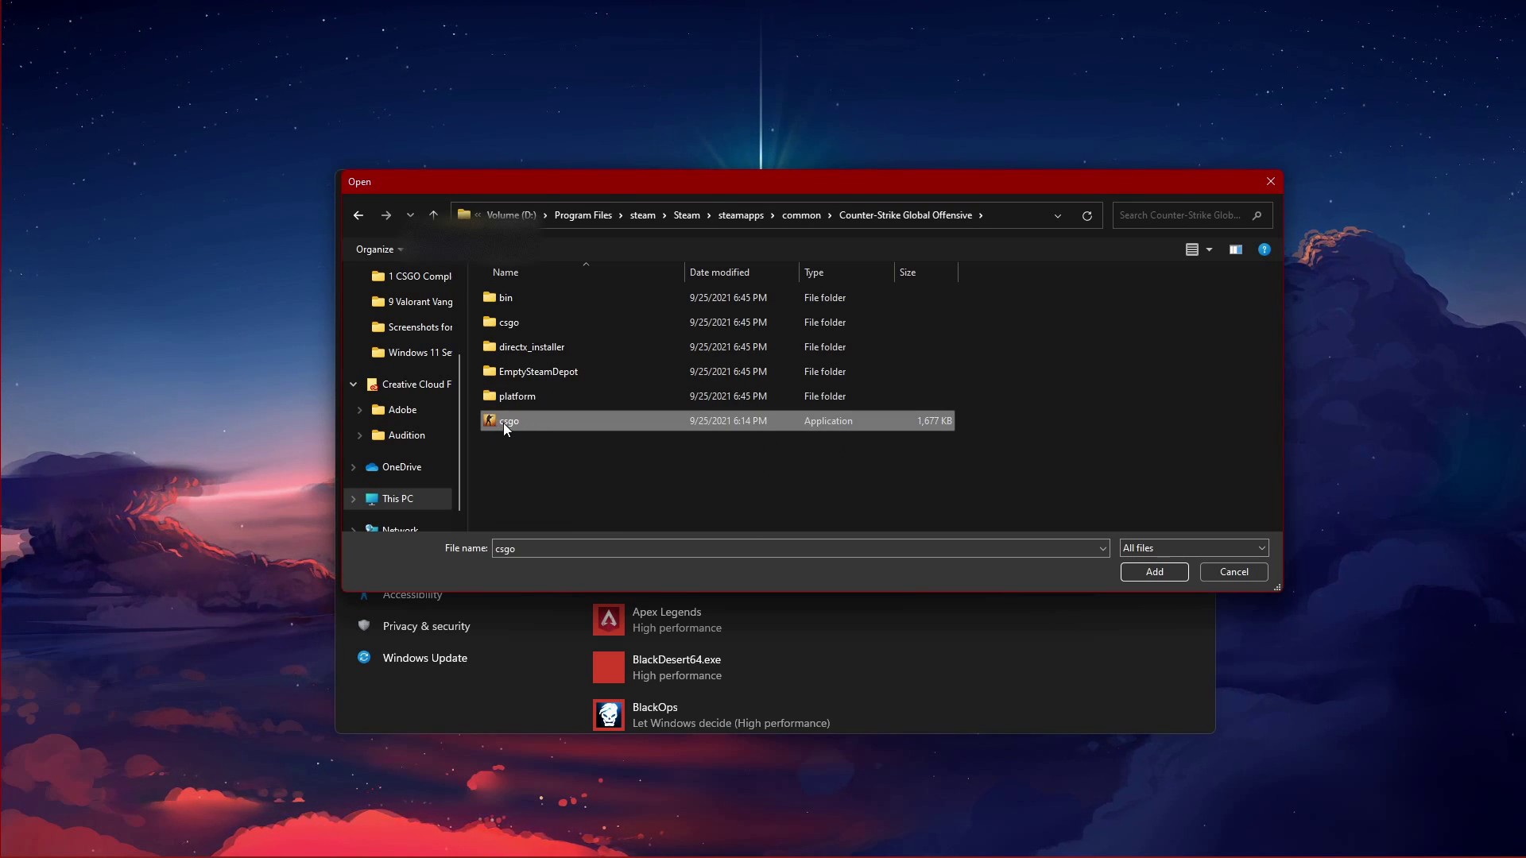
# - Add csgo to the graphics app list and save its preference as High performance
pyautogui.click(1139, 572)
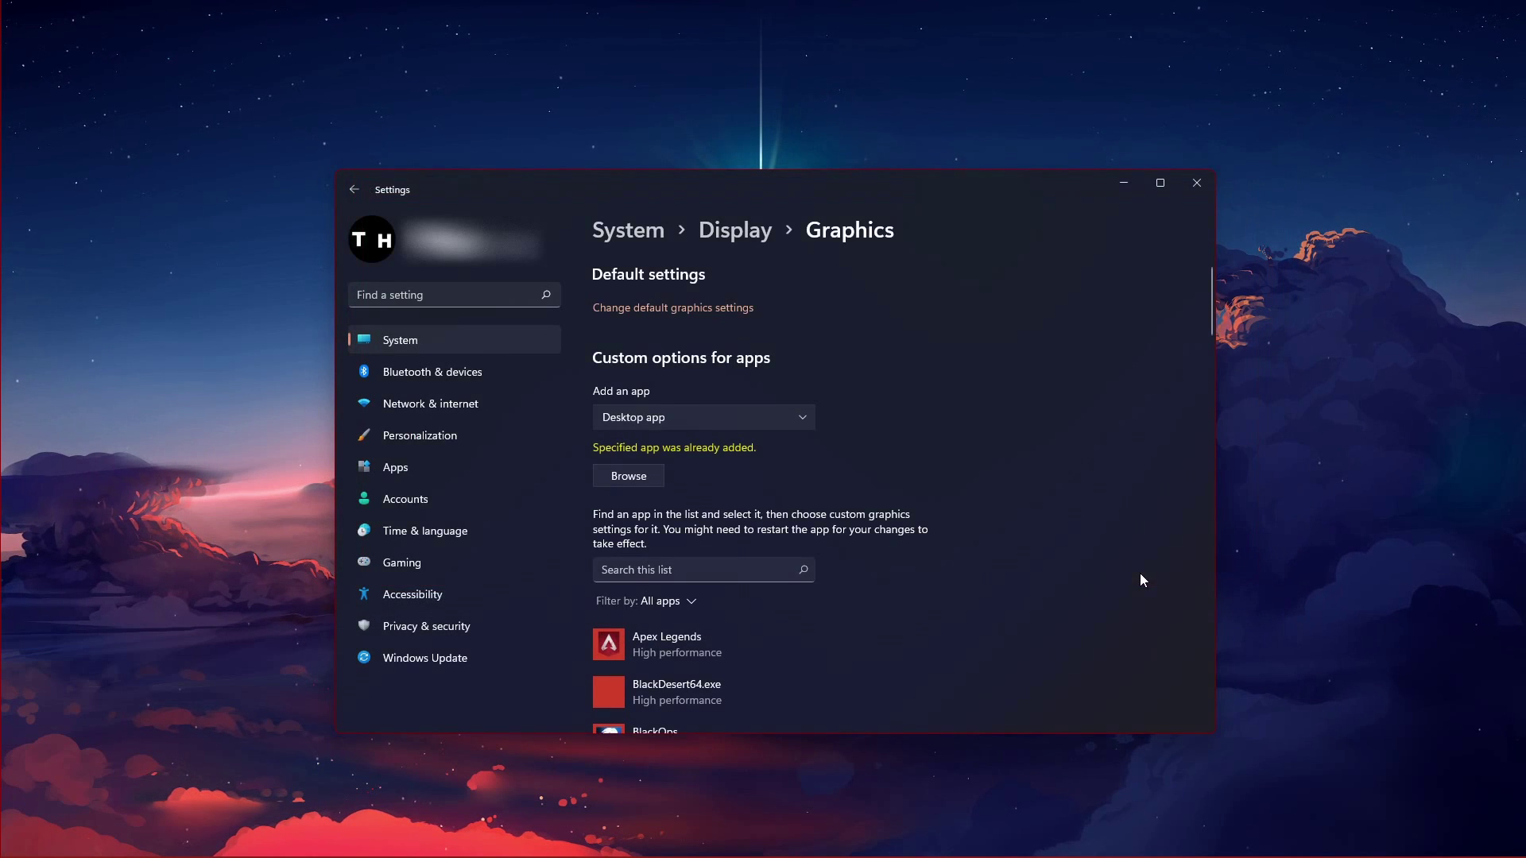
pyautogui.scroll(-15, 1085, 499)
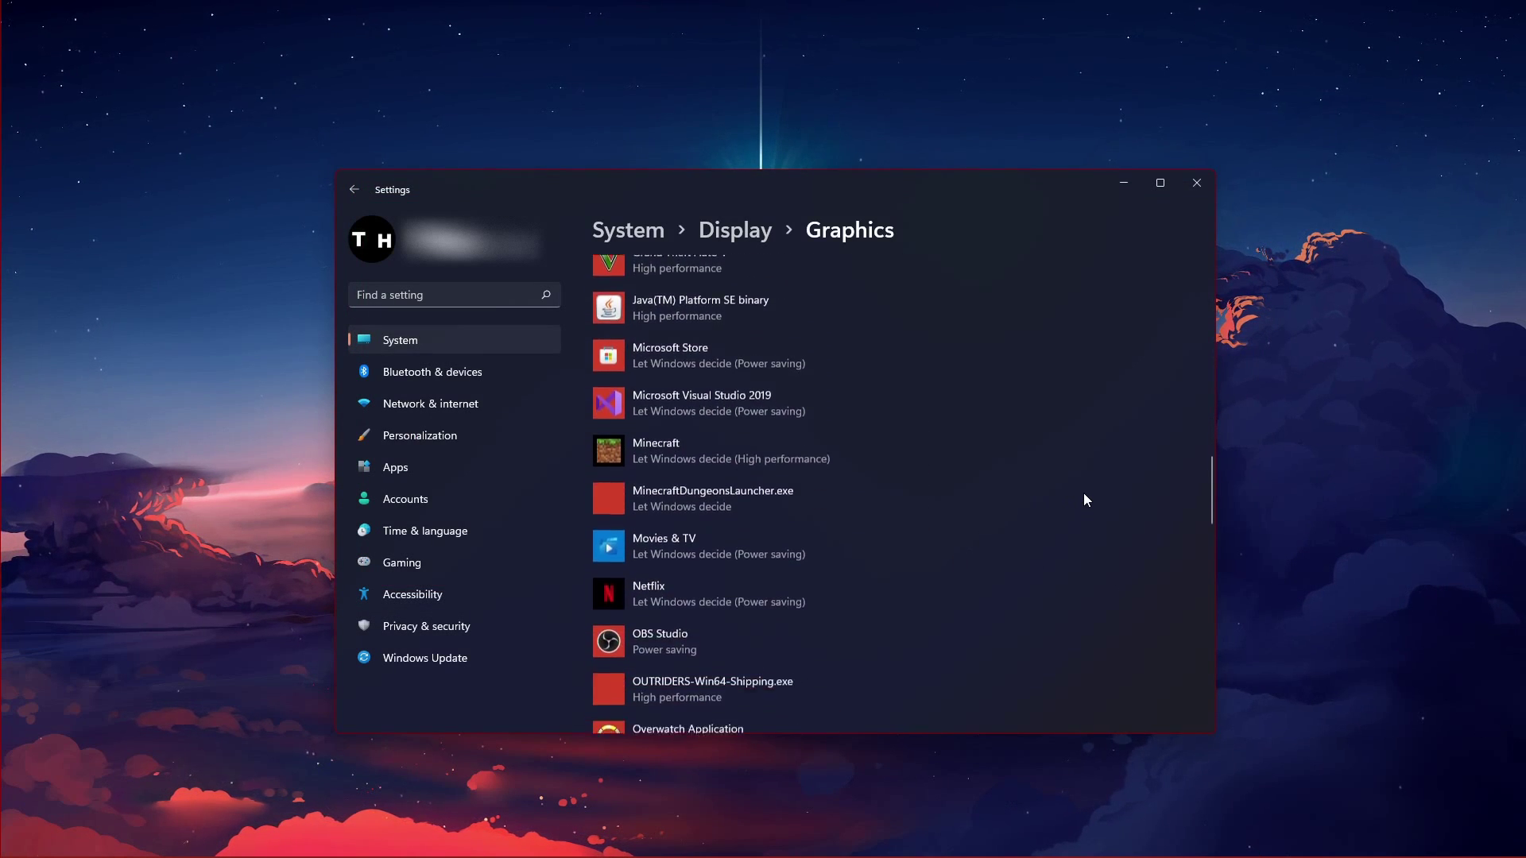
pyautogui.scroll(-12, 1085, 498)
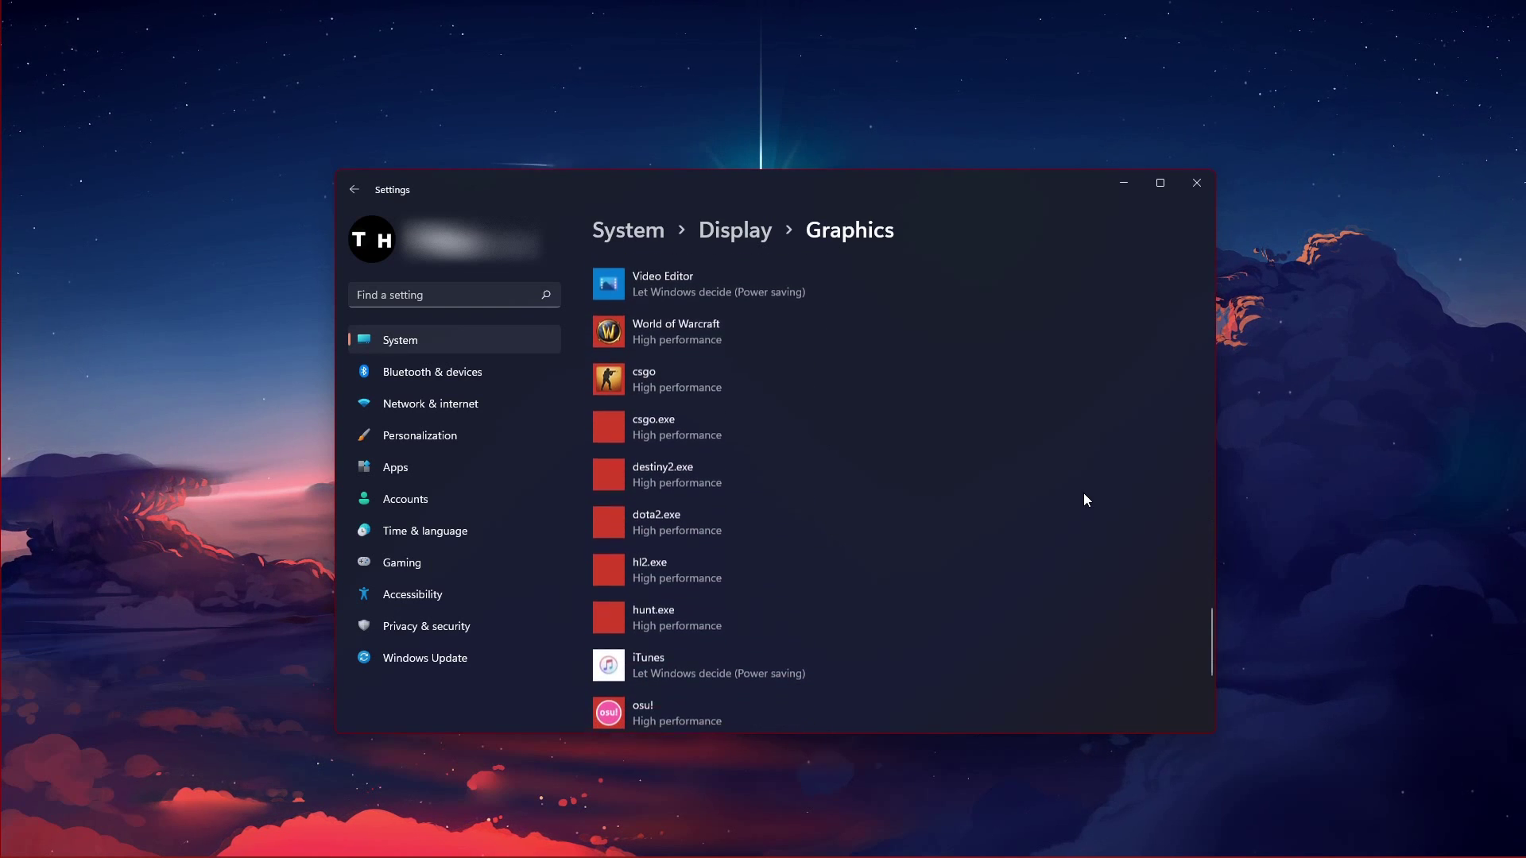
pyautogui.click(690, 384)
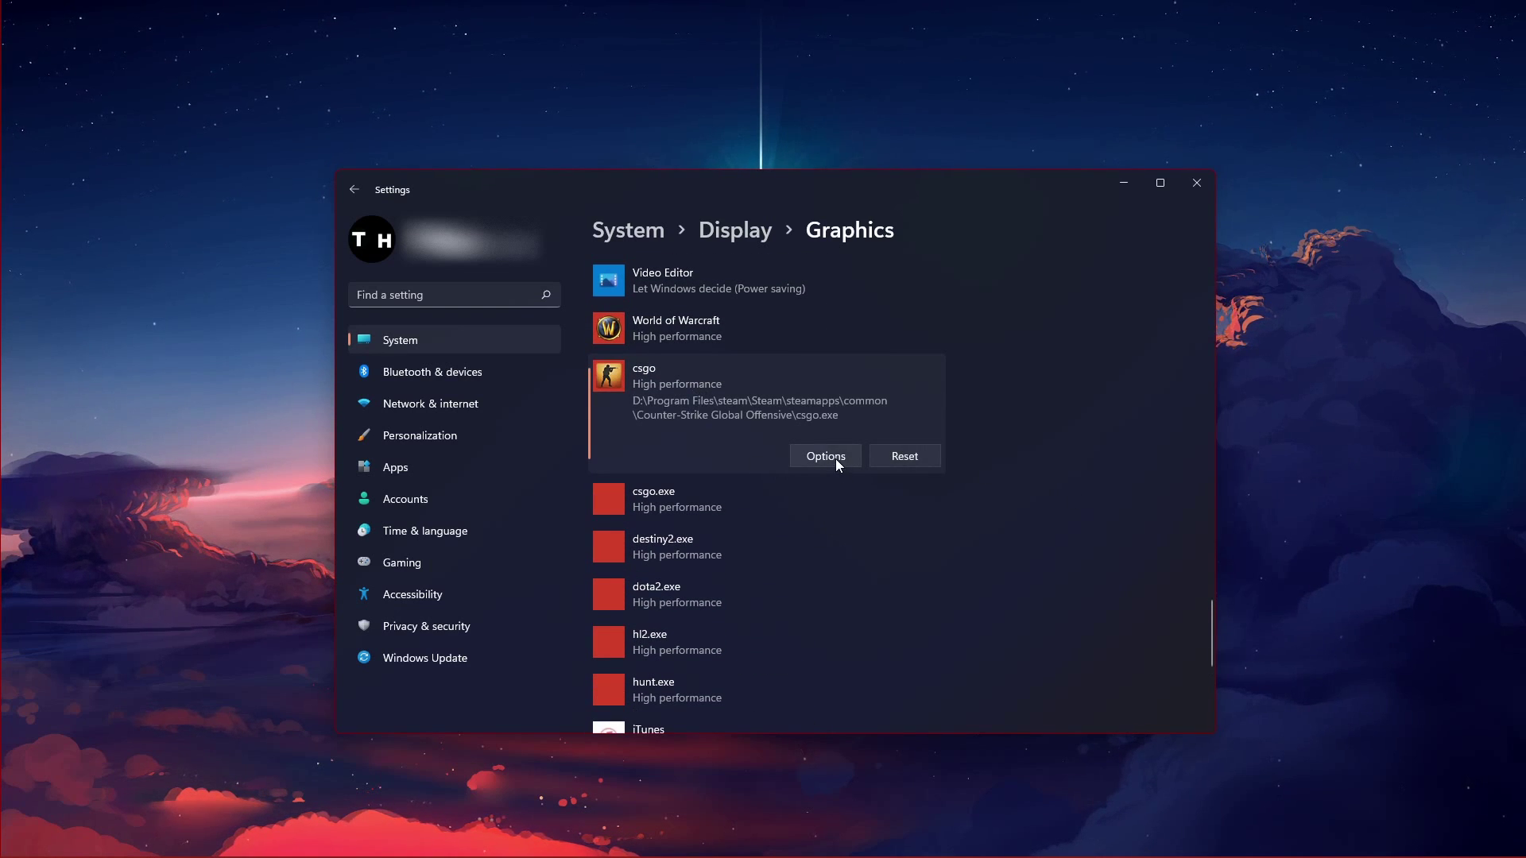
pyautogui.click(827, 456)
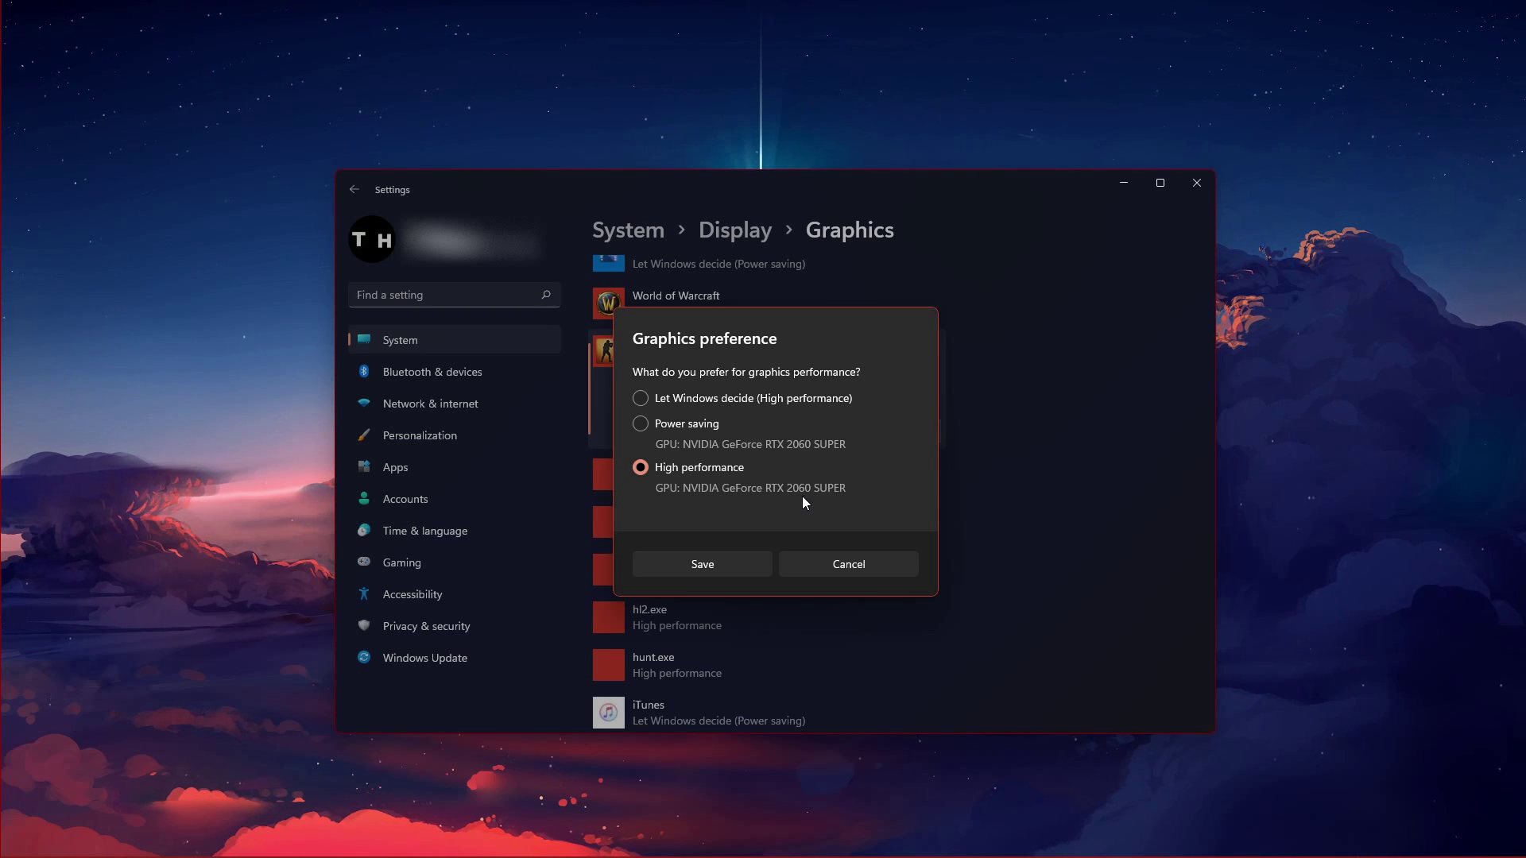
pyautogui.click(722, 563)
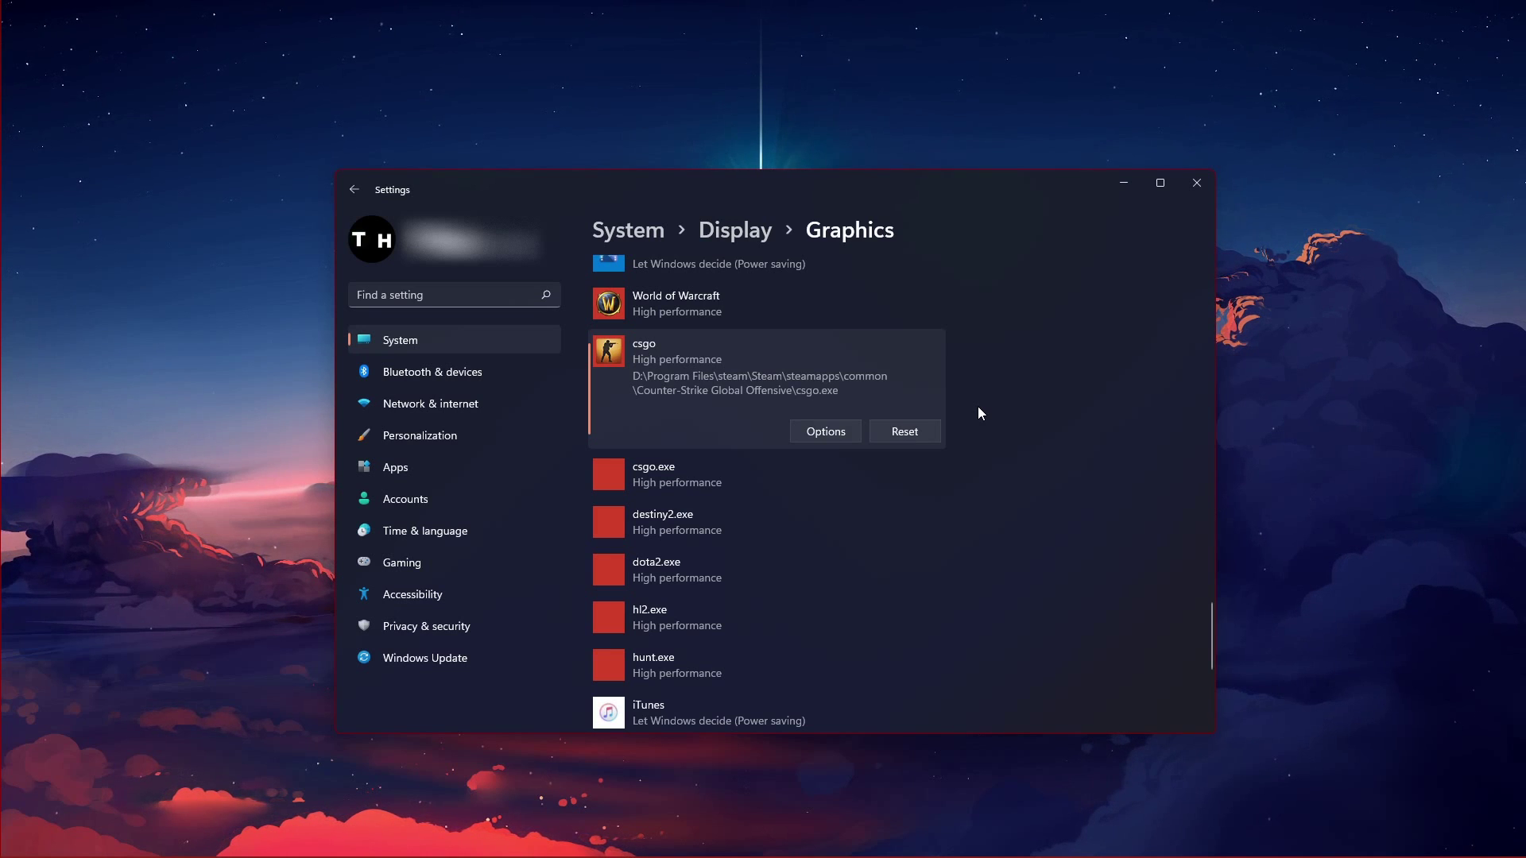
# - Search settings for 'update', open Windows Update, and start a check for updates
pyautogui.click(494, 300)
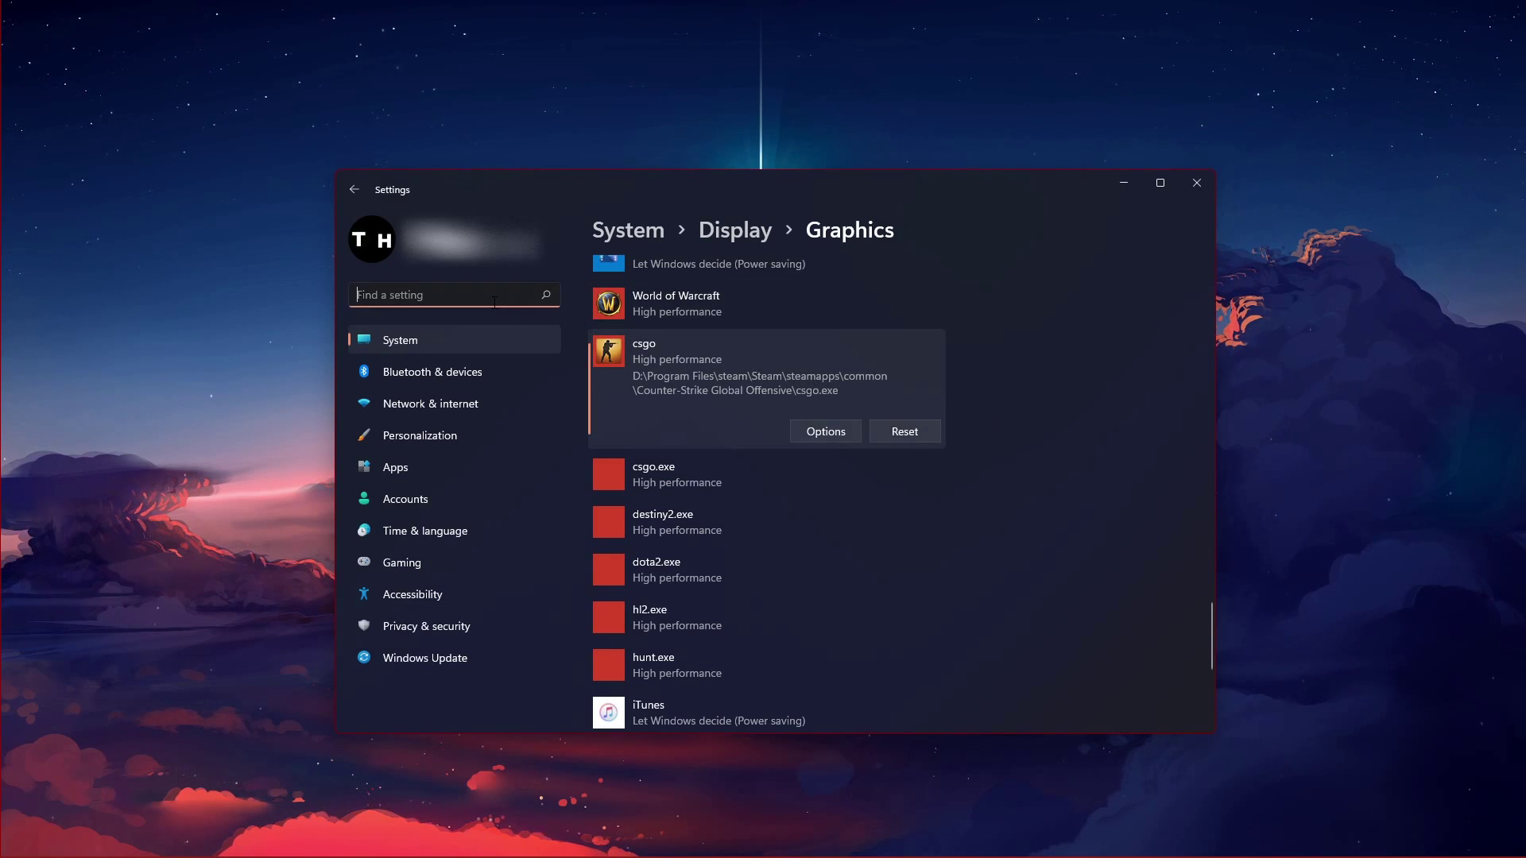
pyautogui.write('update')
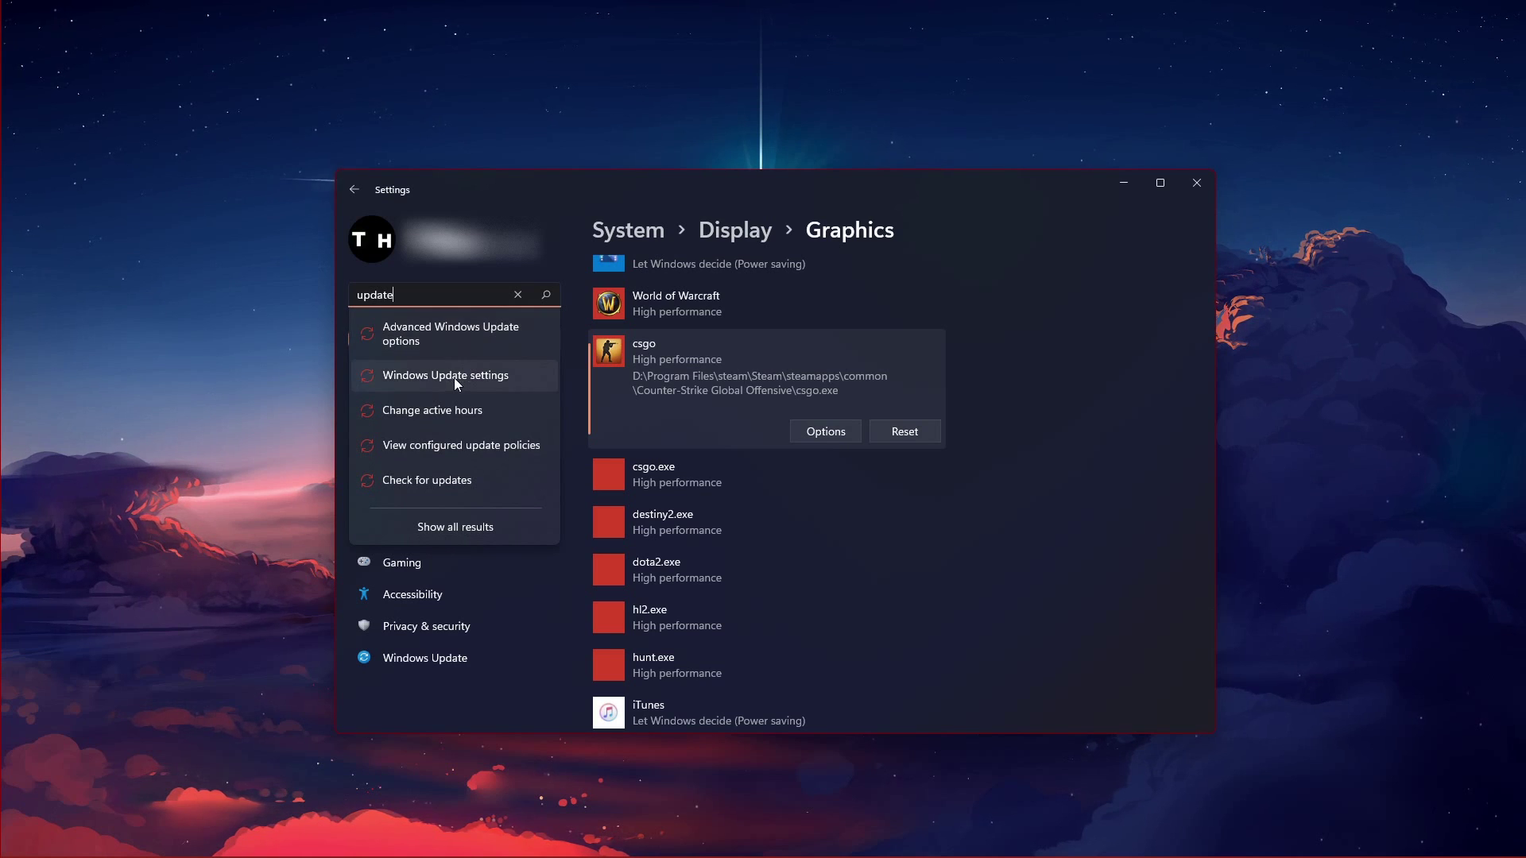
pyautogui.click(450, 380)
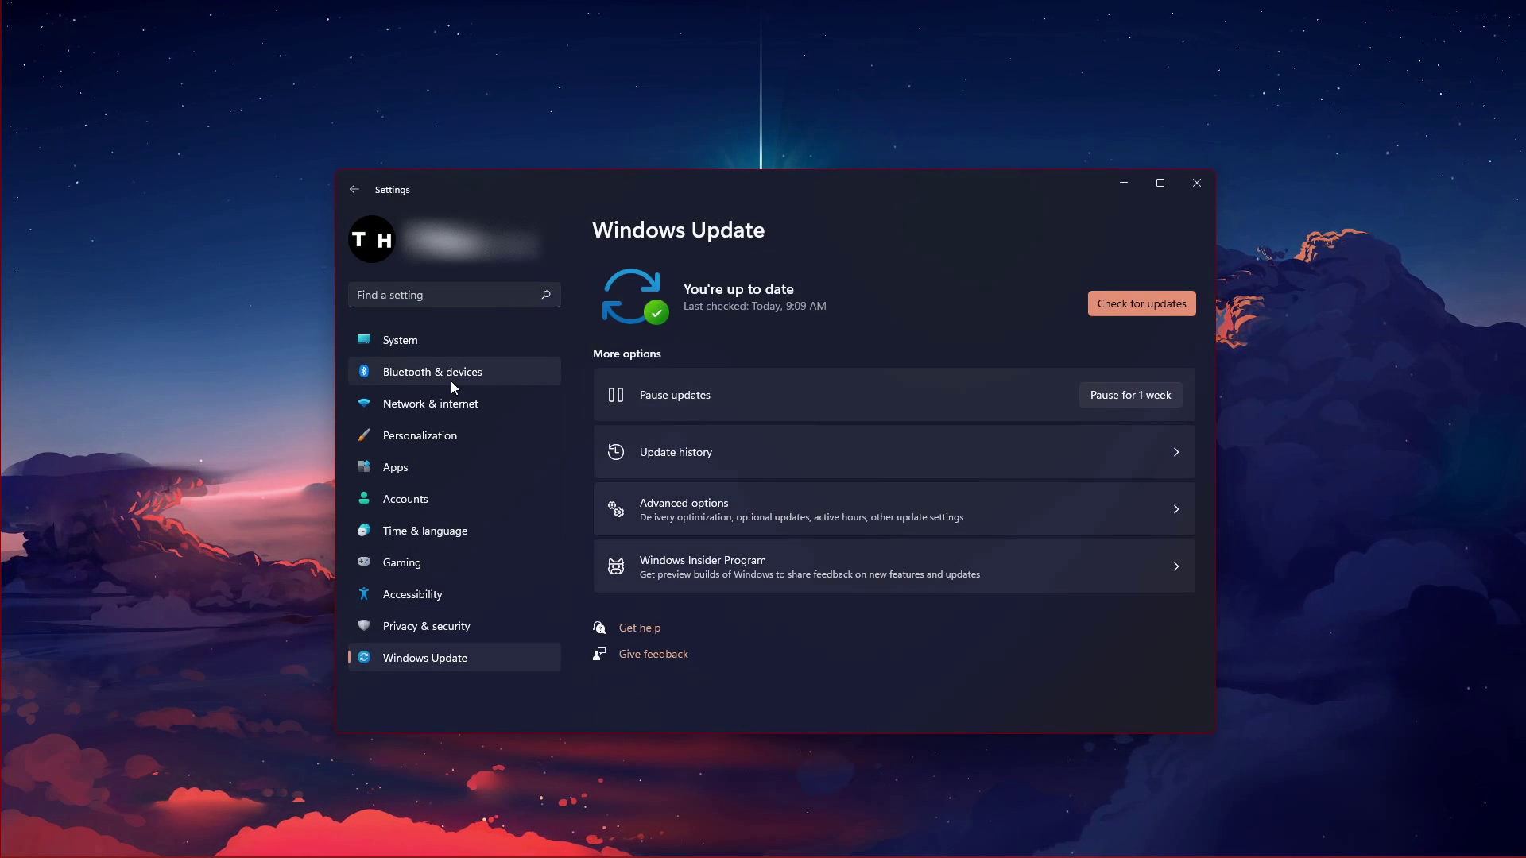
pyautogui.click(1117, 305)
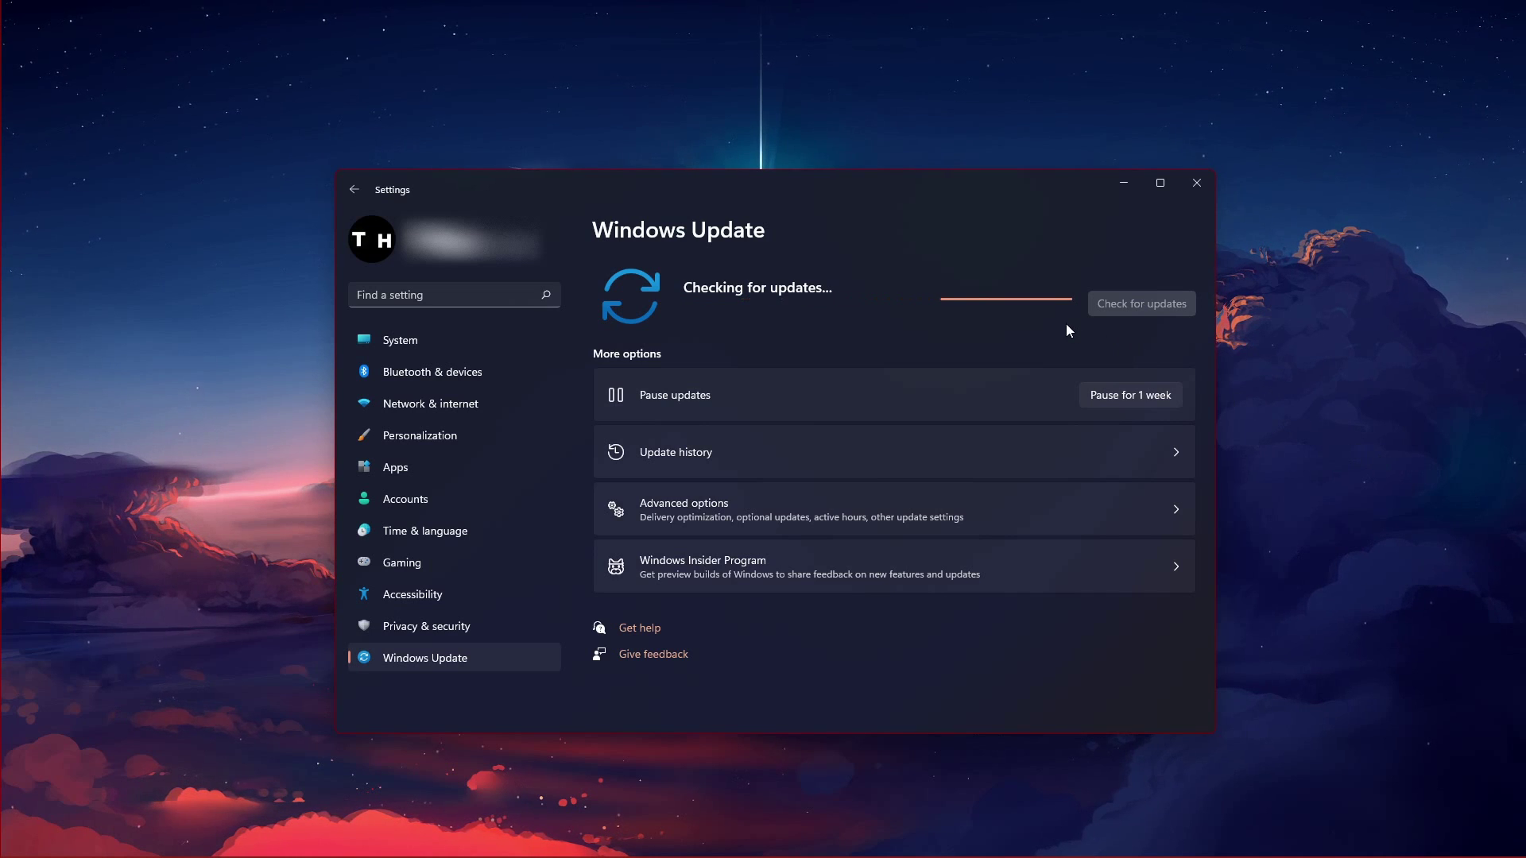
# - Close the Windows Settings window, leaving the desktop
pyautogui.click(1190, 191)
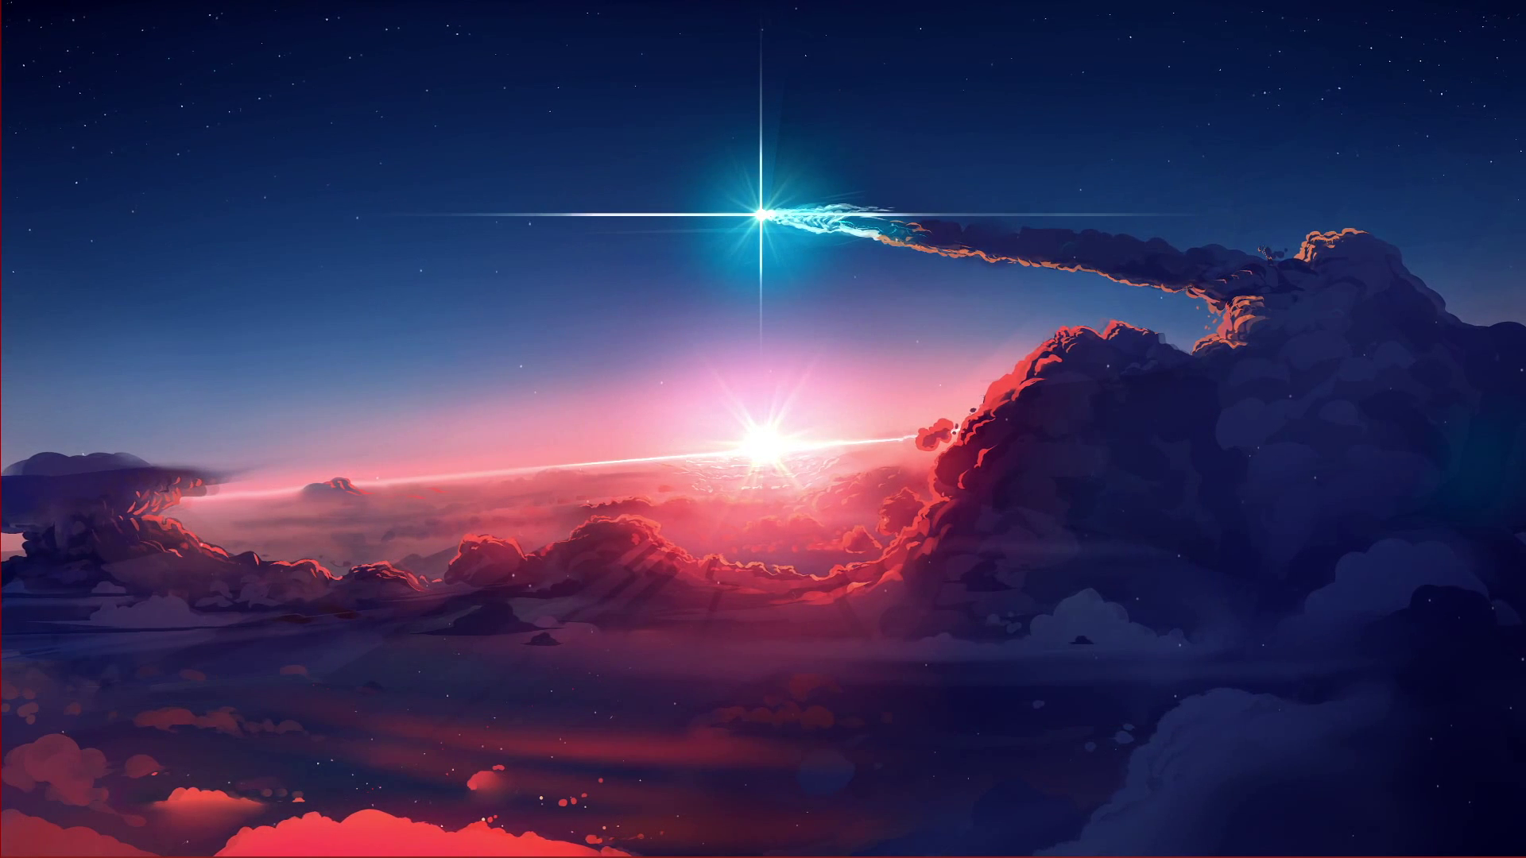